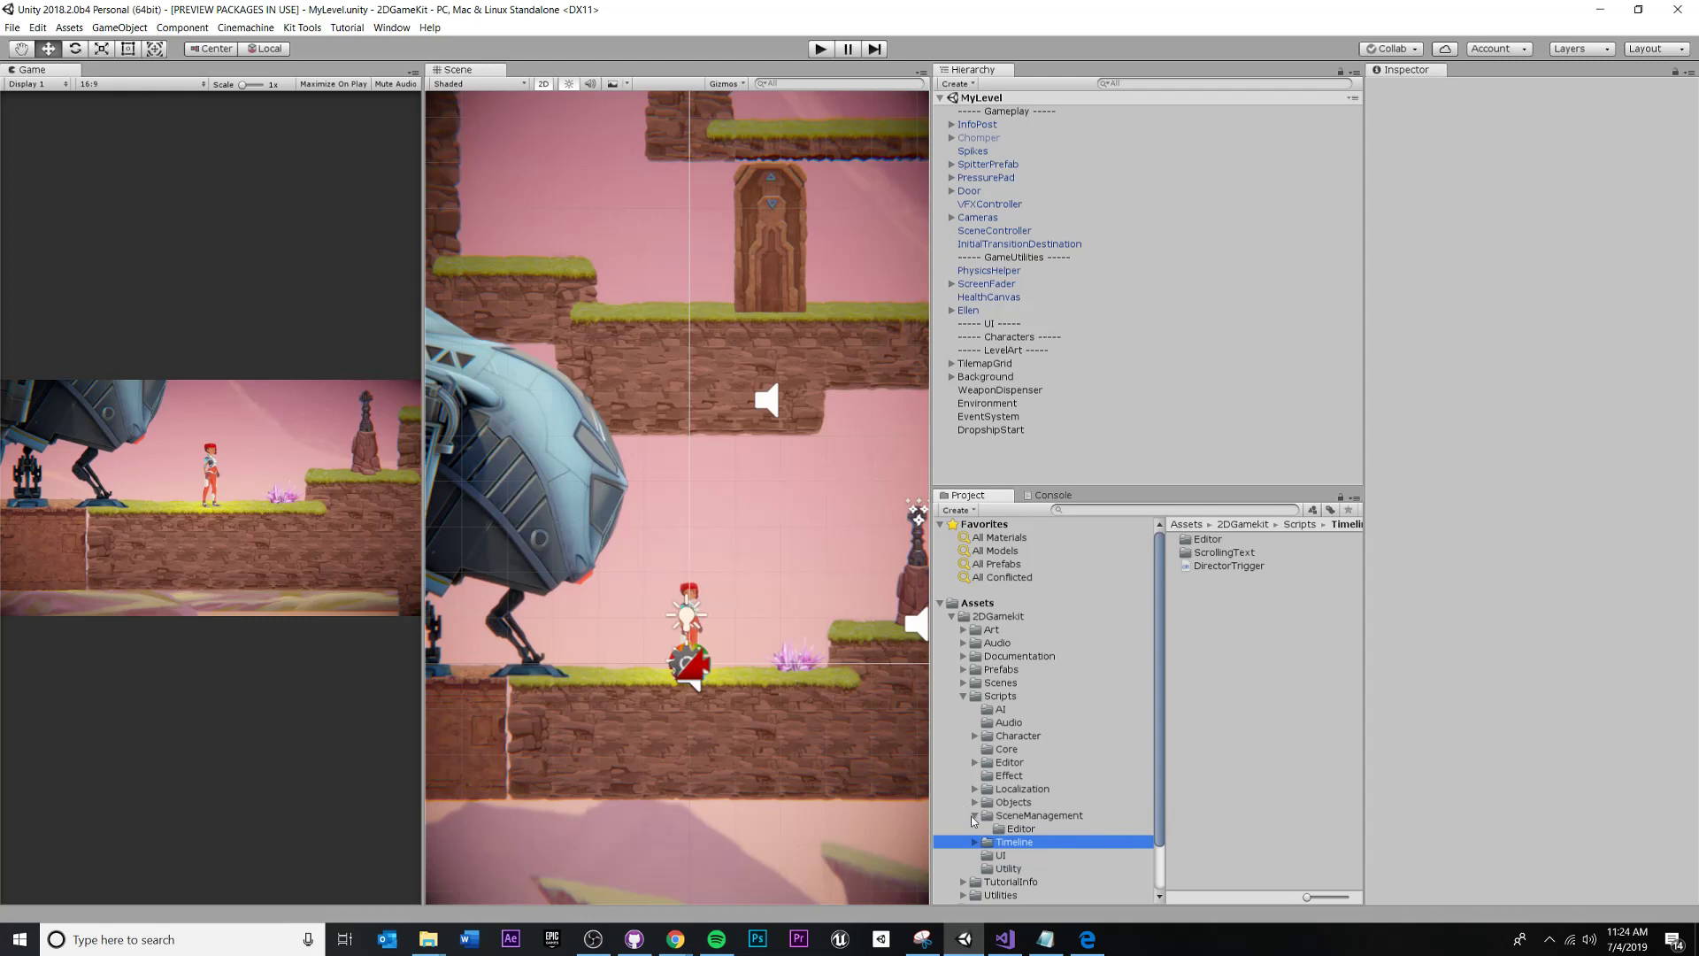
- Collapse the SceneManagement, Scripts and 2DGamekit folders in the project tree and open the Project02 folder
{"action": "left_click", "coordinate": [974, 815]}
{"action": "left_click", "coordinate": [987, 696]}
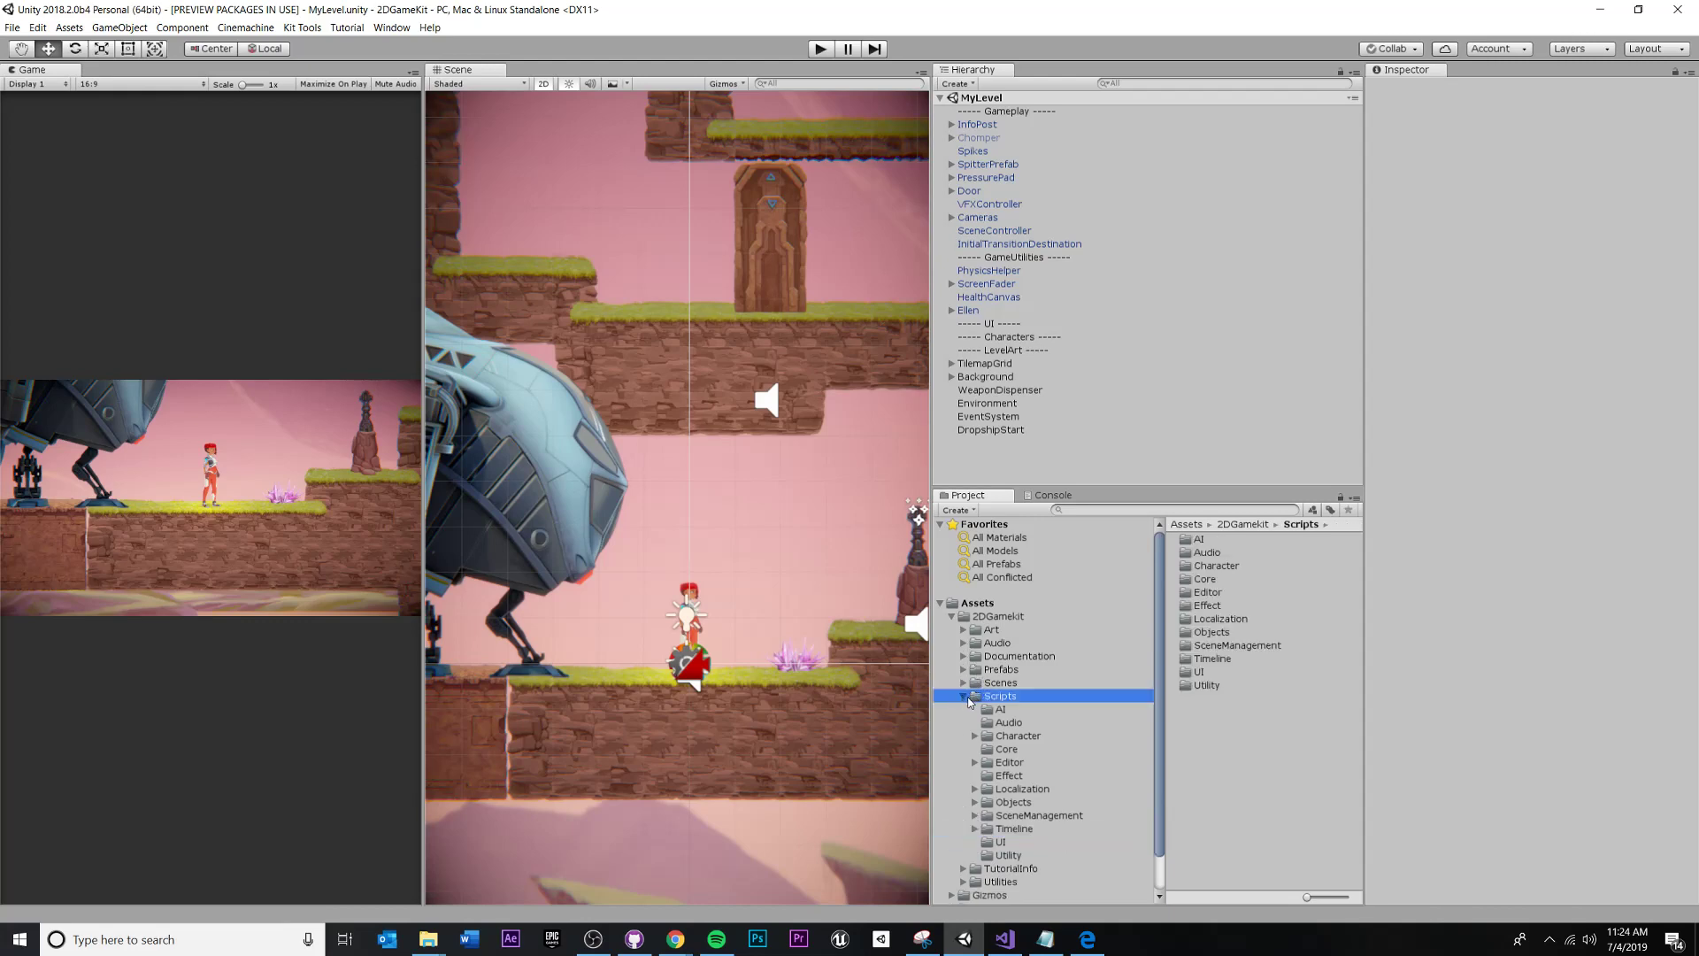
{"action": "left_click", "coordinate": [963, 695]}
{"action": "left_click", "coordinate": [968, 617]}
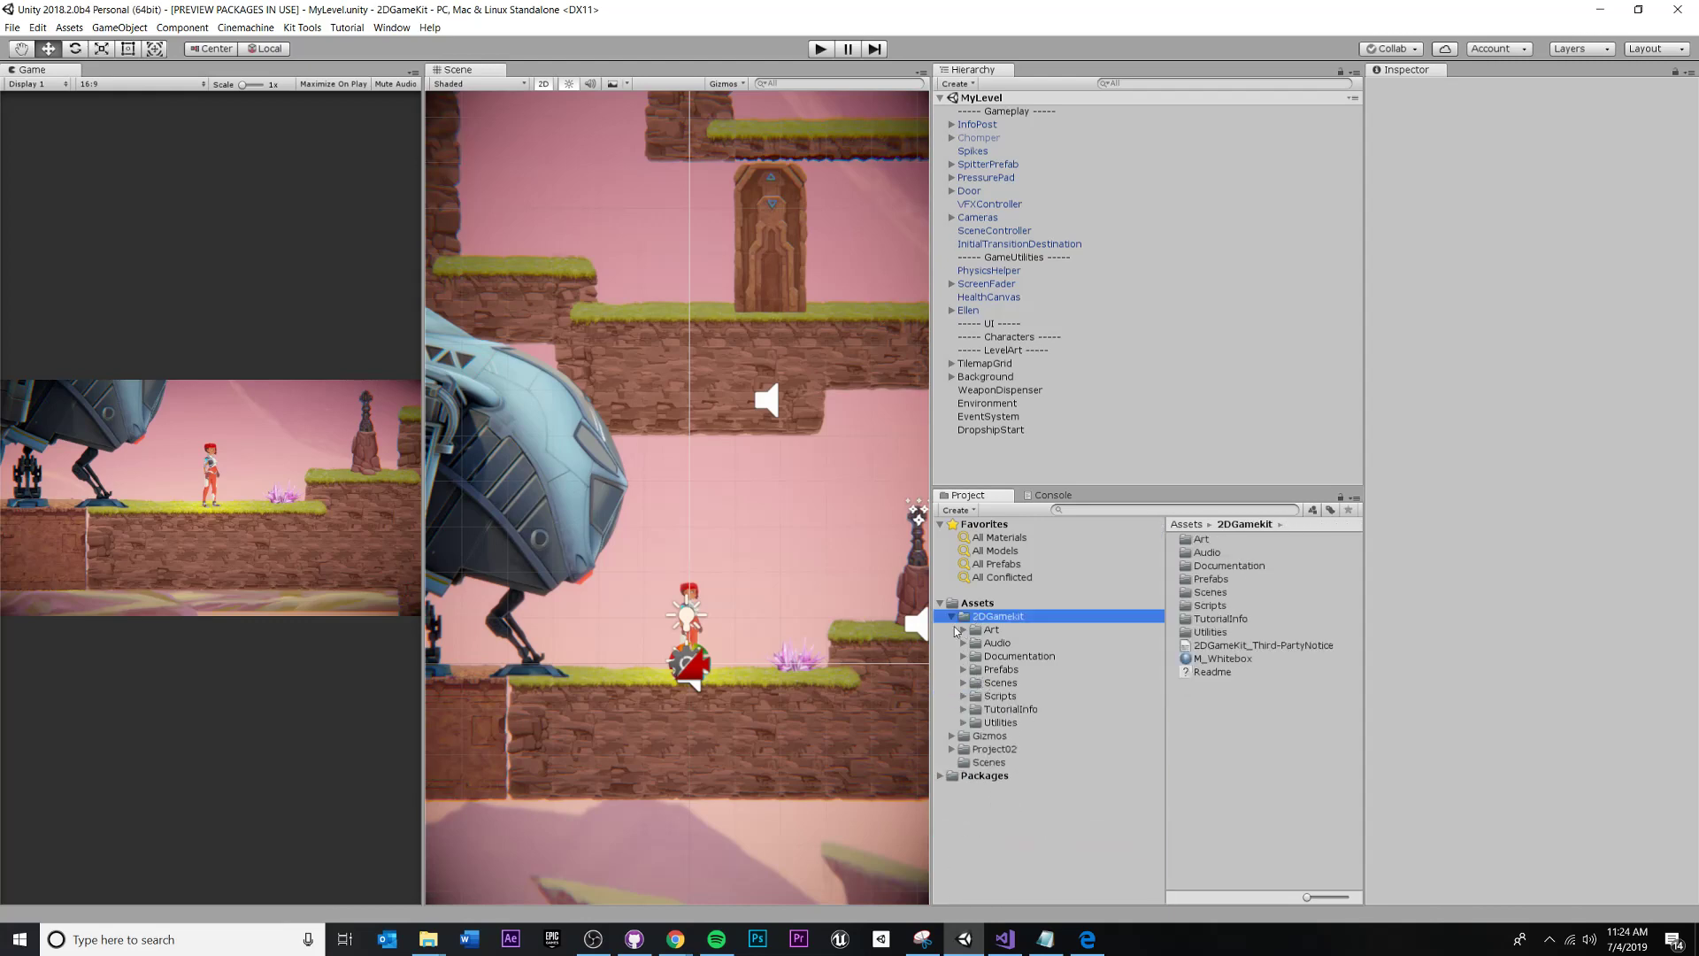
{"action": "left_click", "coordinate": [952, 616]}
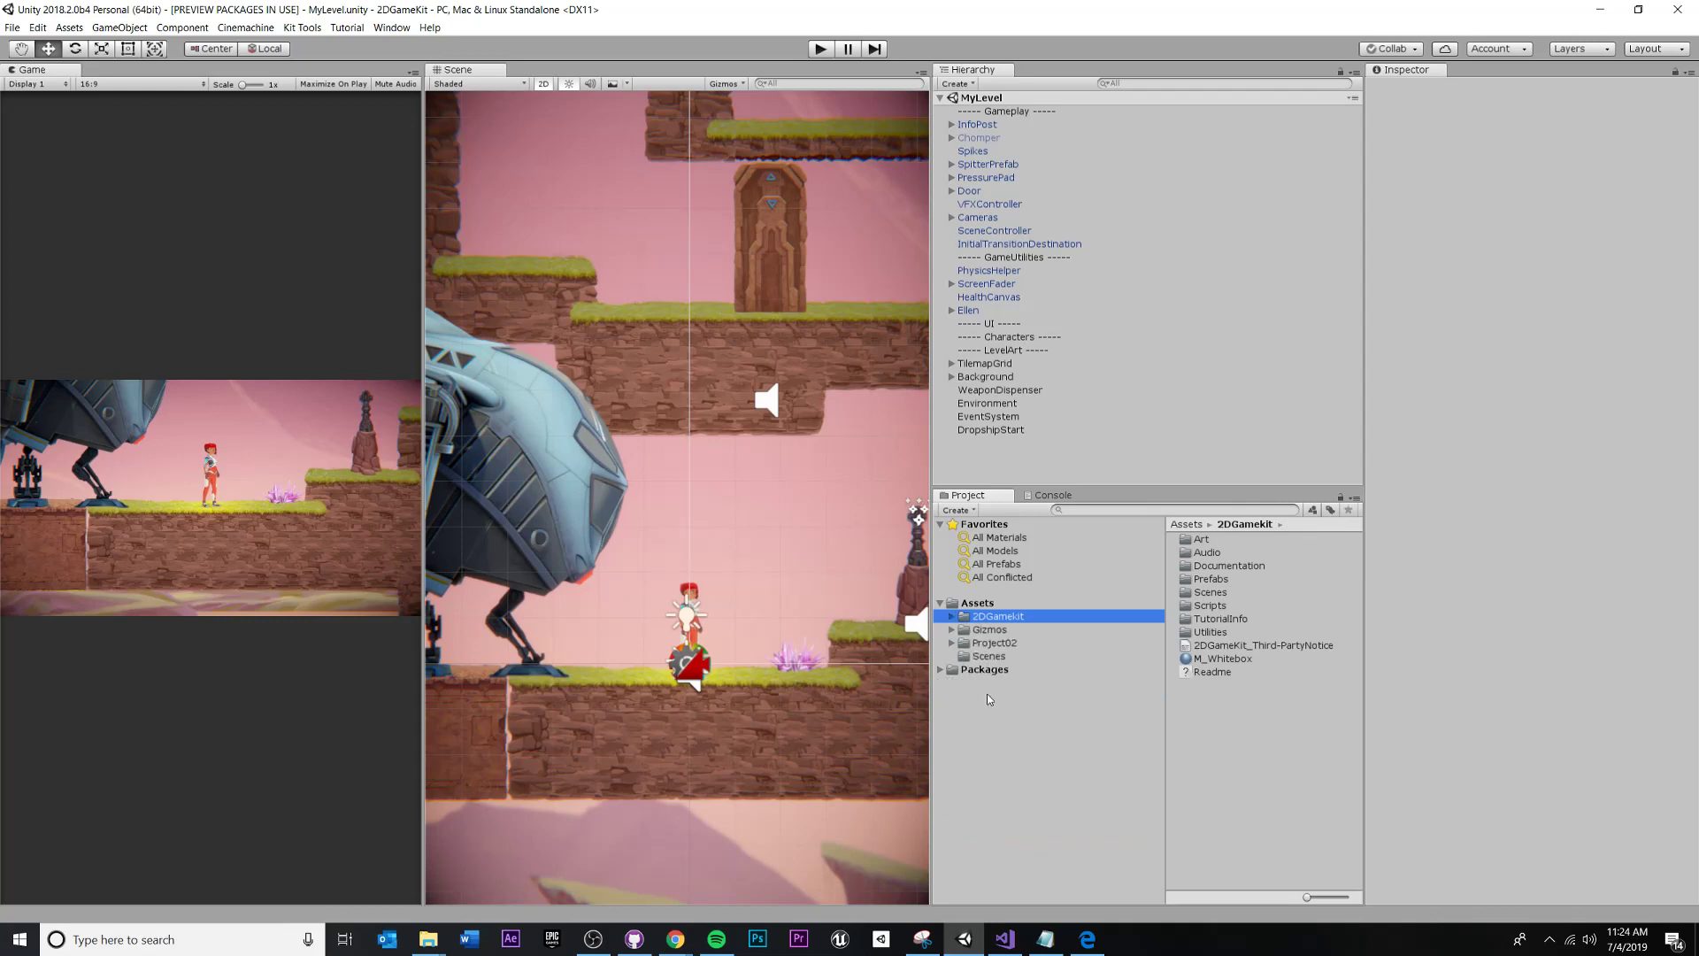
{"action": "left_click", "coordinate": [974, 642]}
{"action": "left_click", "coordinate": [1221, 623]}
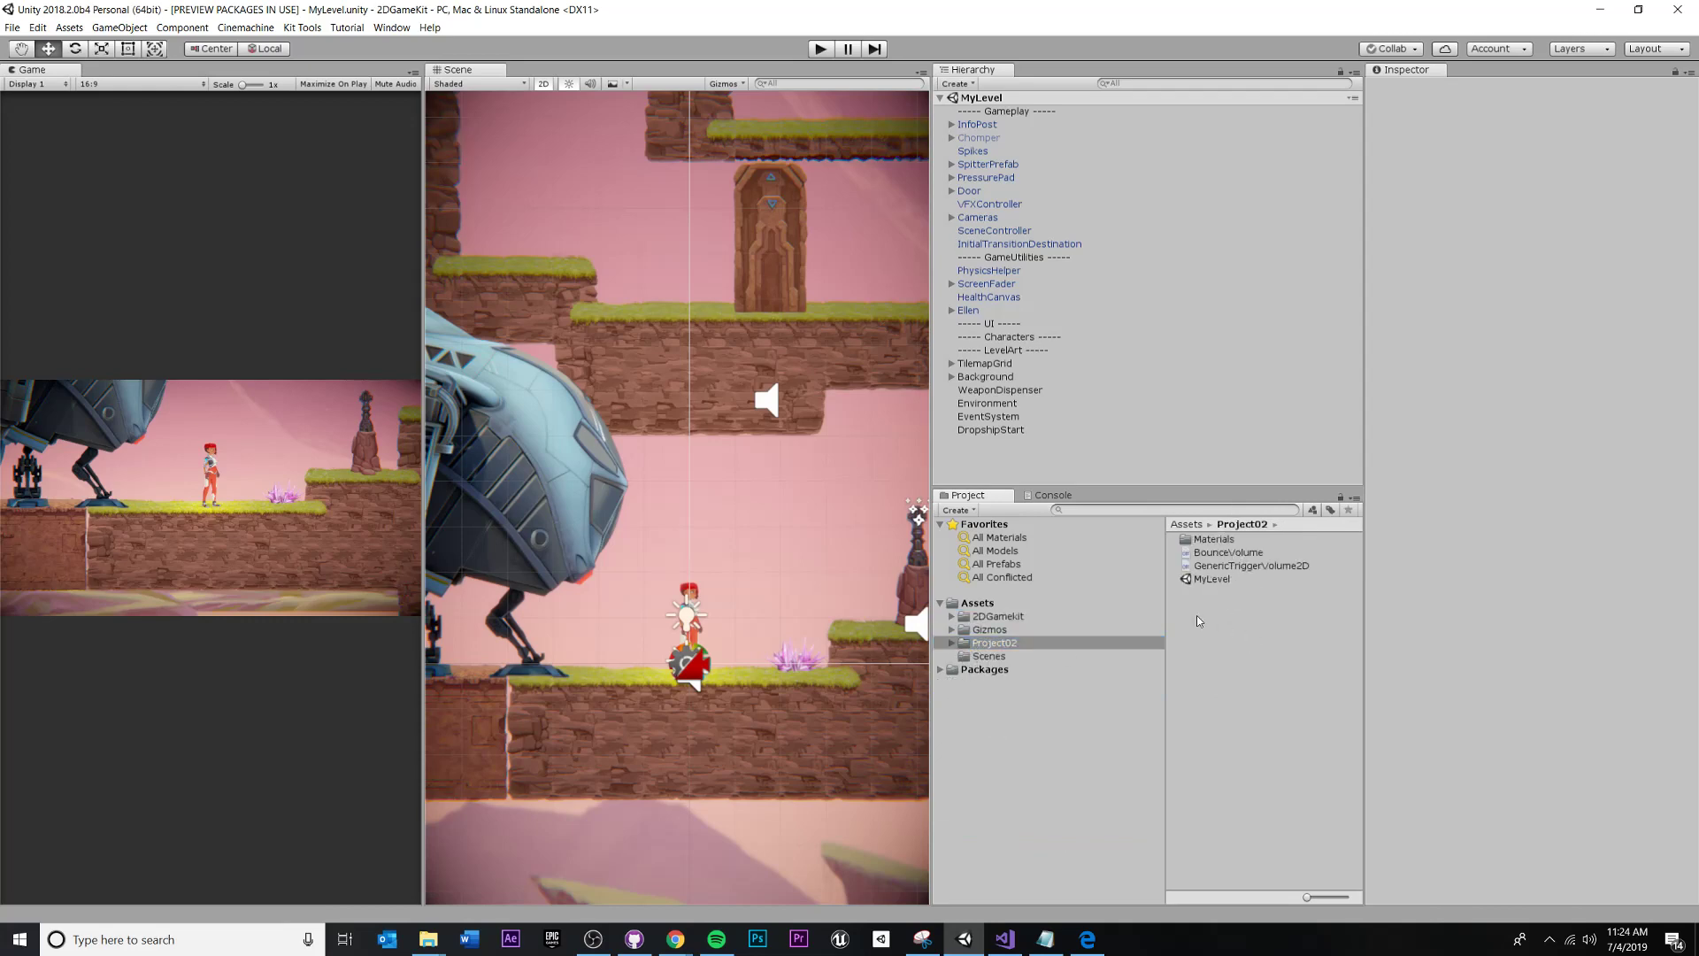
- Rename the Project02 folder as _Project02
{"action": "left_click", "coordinate": [958, 644]}
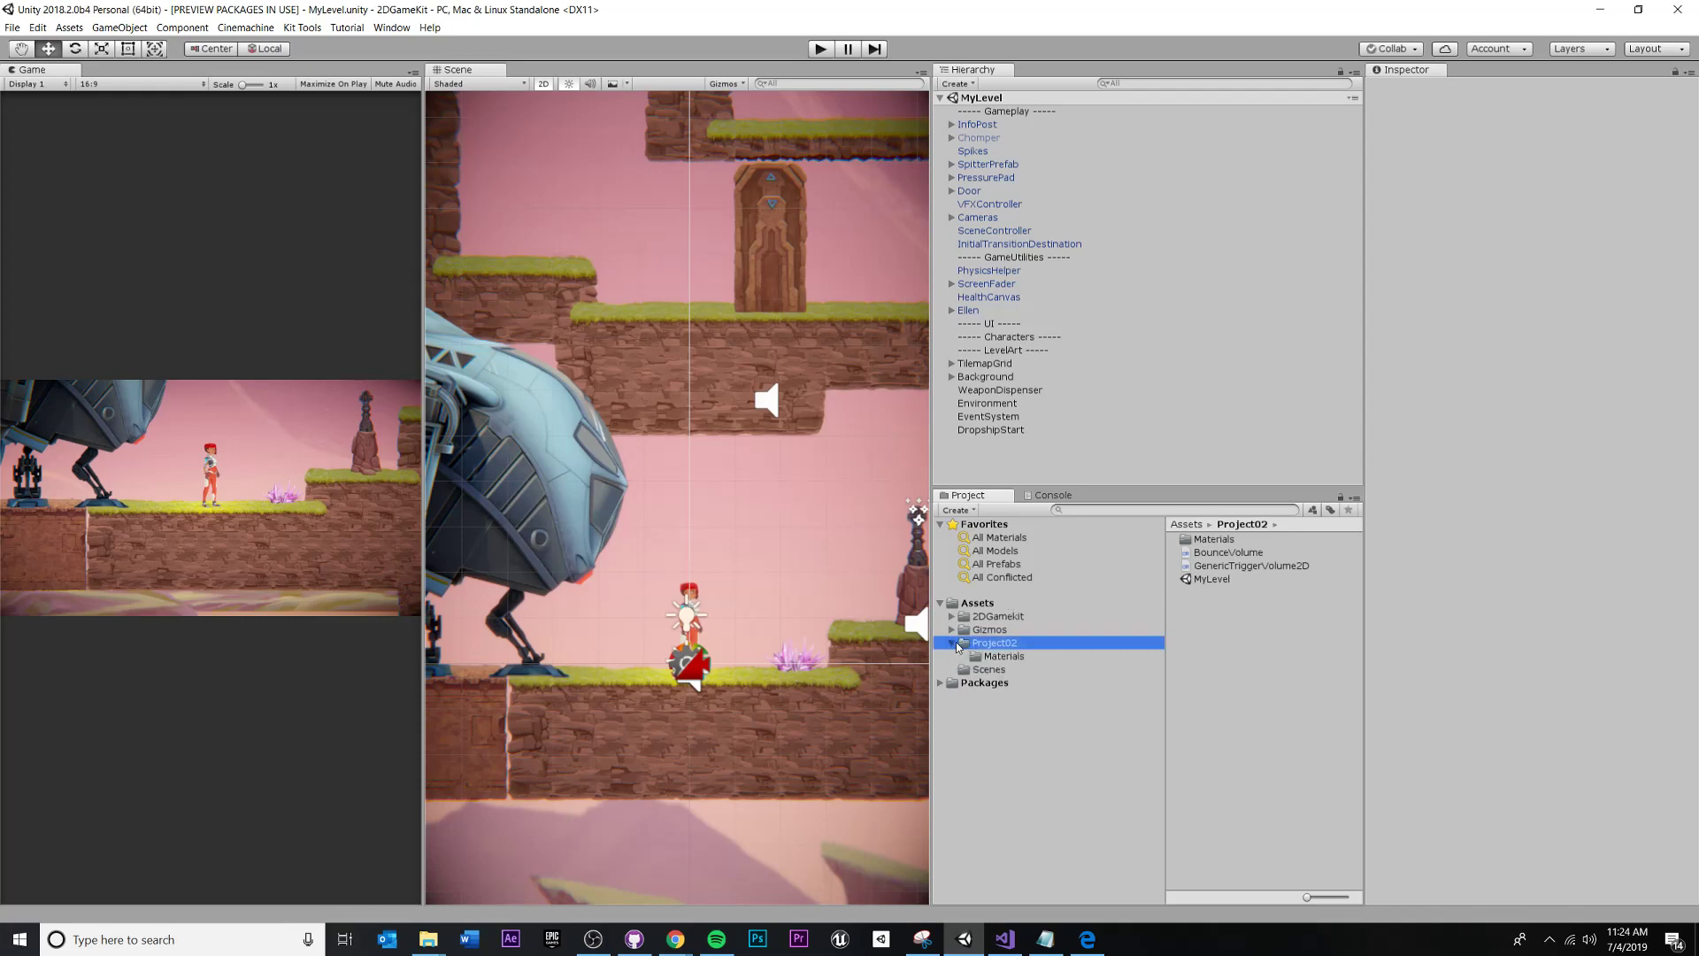
{"action": "left_click", "coordinate": [950, 644]}
{"action": "left_click", "coordinate": [949, 645]}
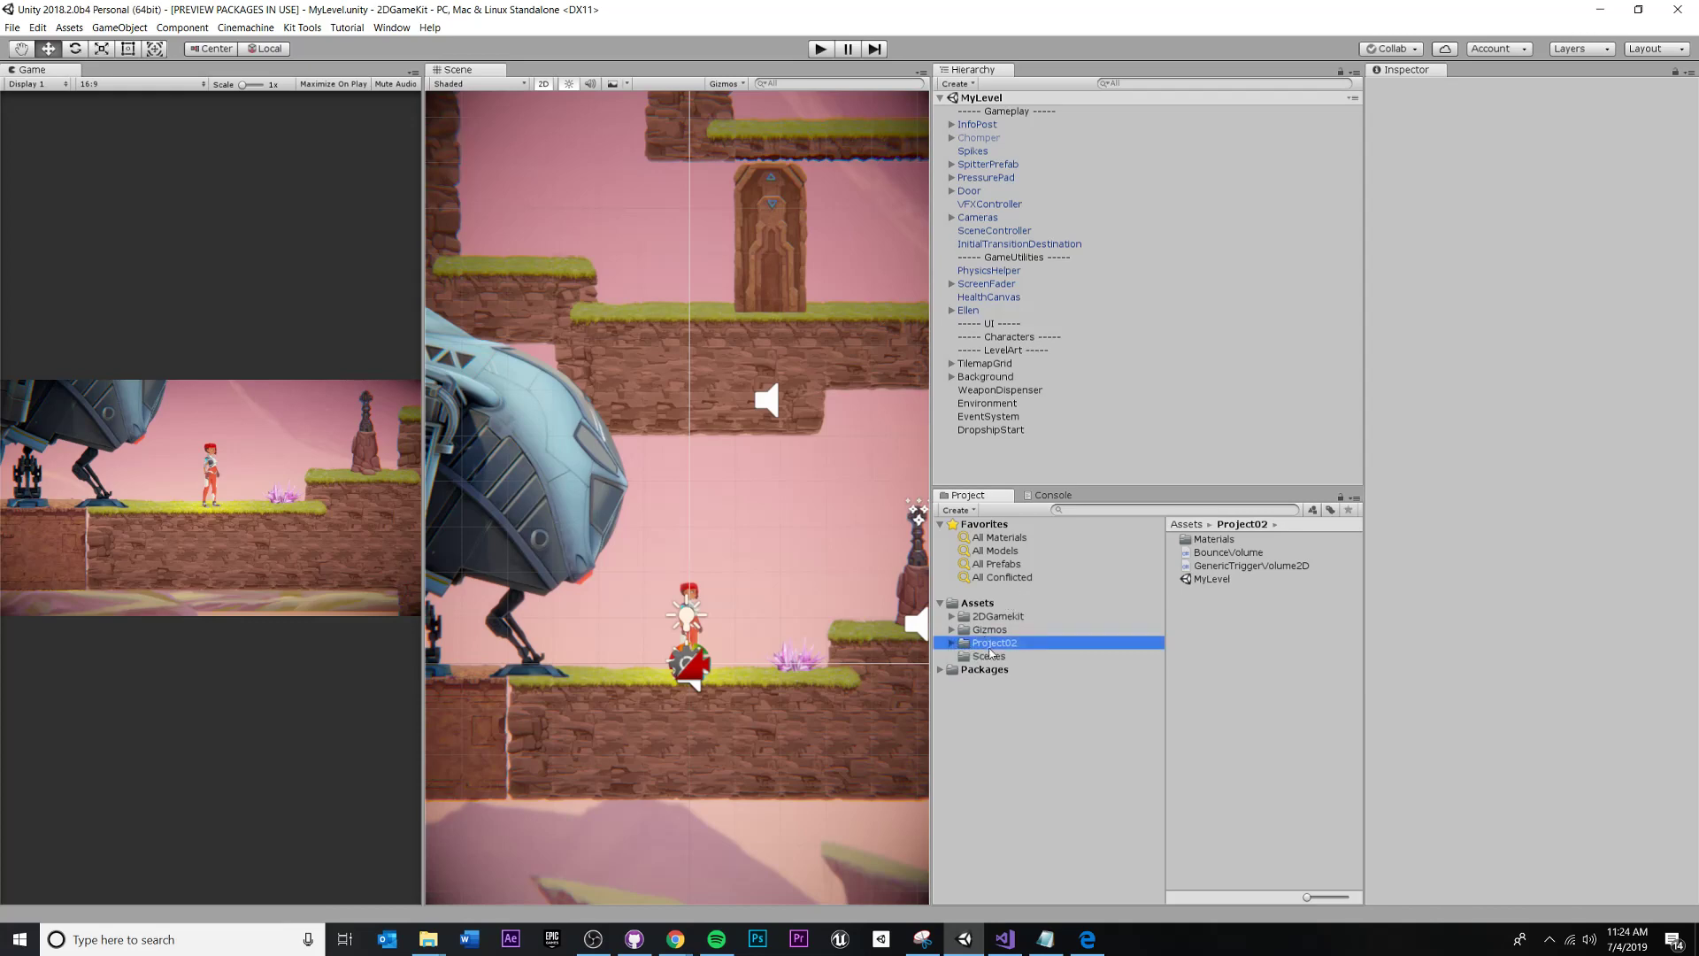
{"action": "left_click", "coordinate": [995, 646]}
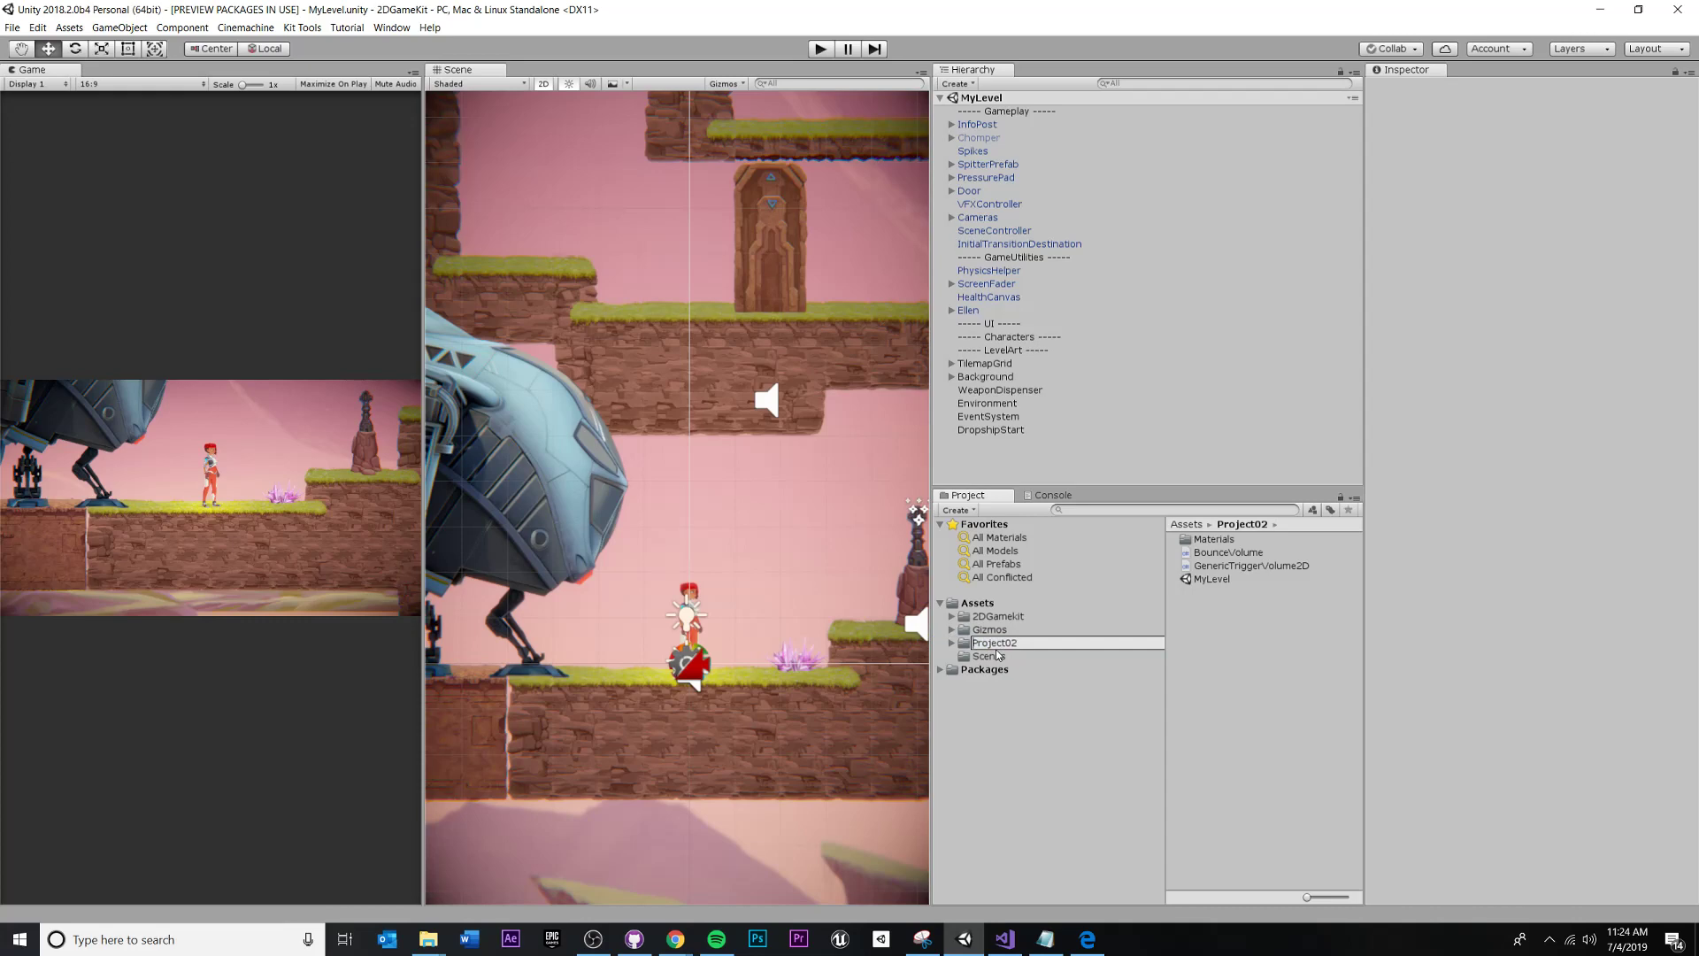
{"action": "type", "text": "_"}
{"action": "key", "text": "Return"}
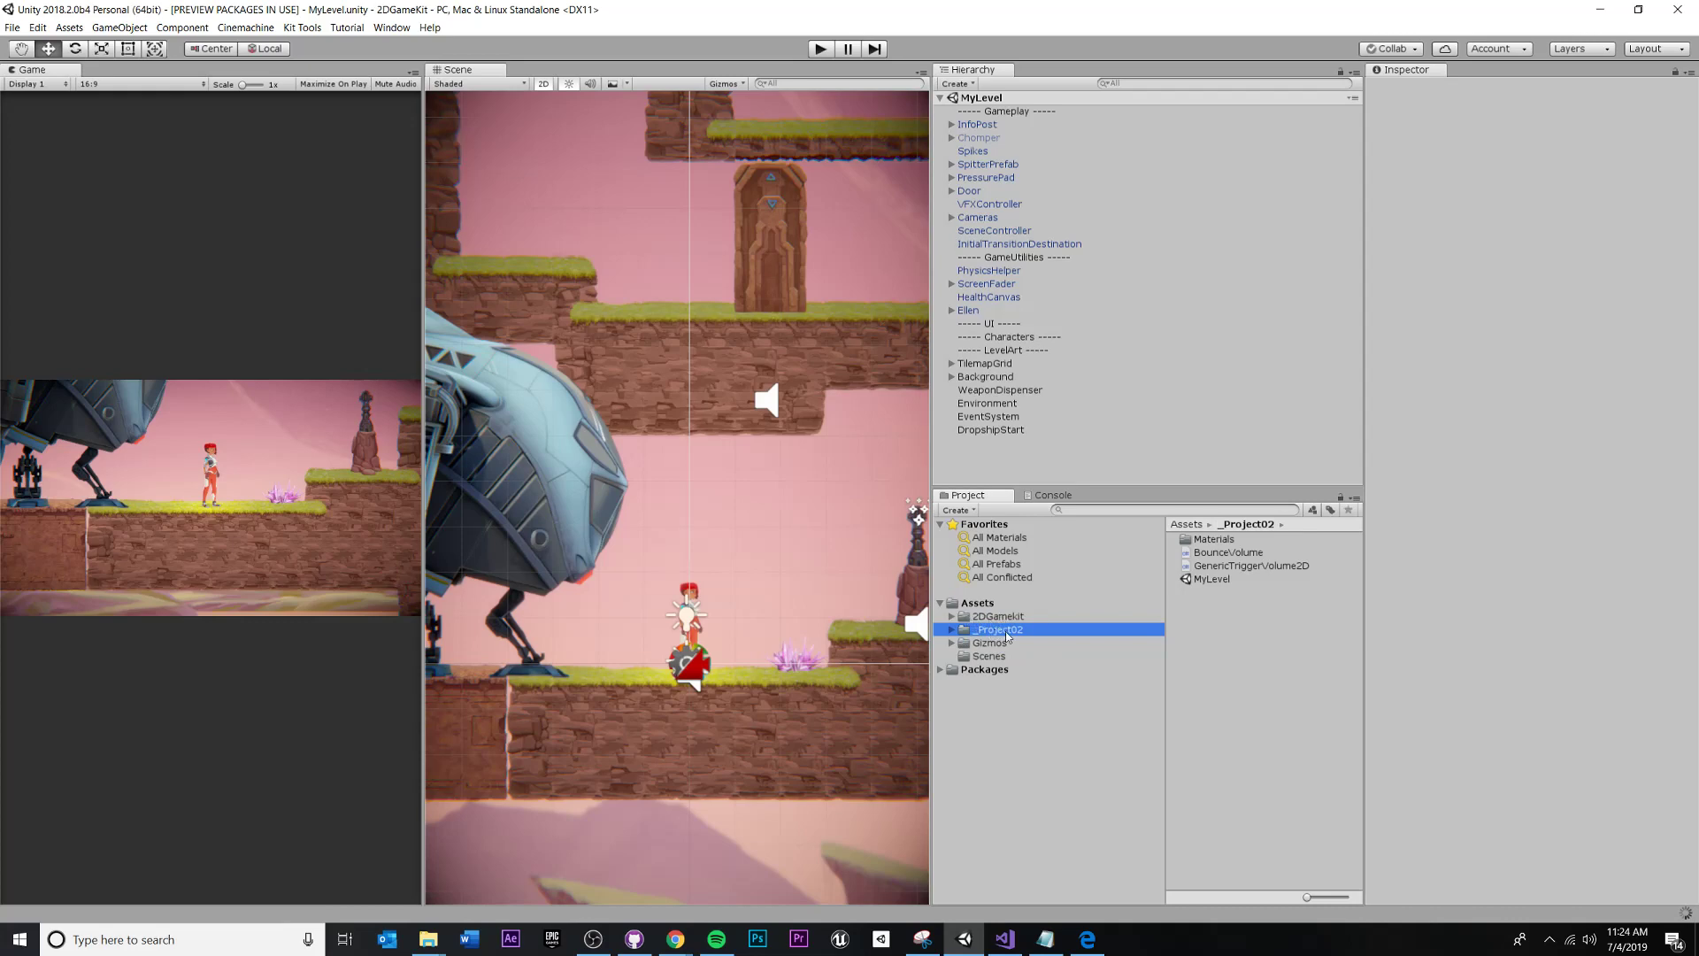
- Create a Timeline asset named Opening in the _Project02 folder
{"action": "left_click", "coordinate": [1234, 649]}
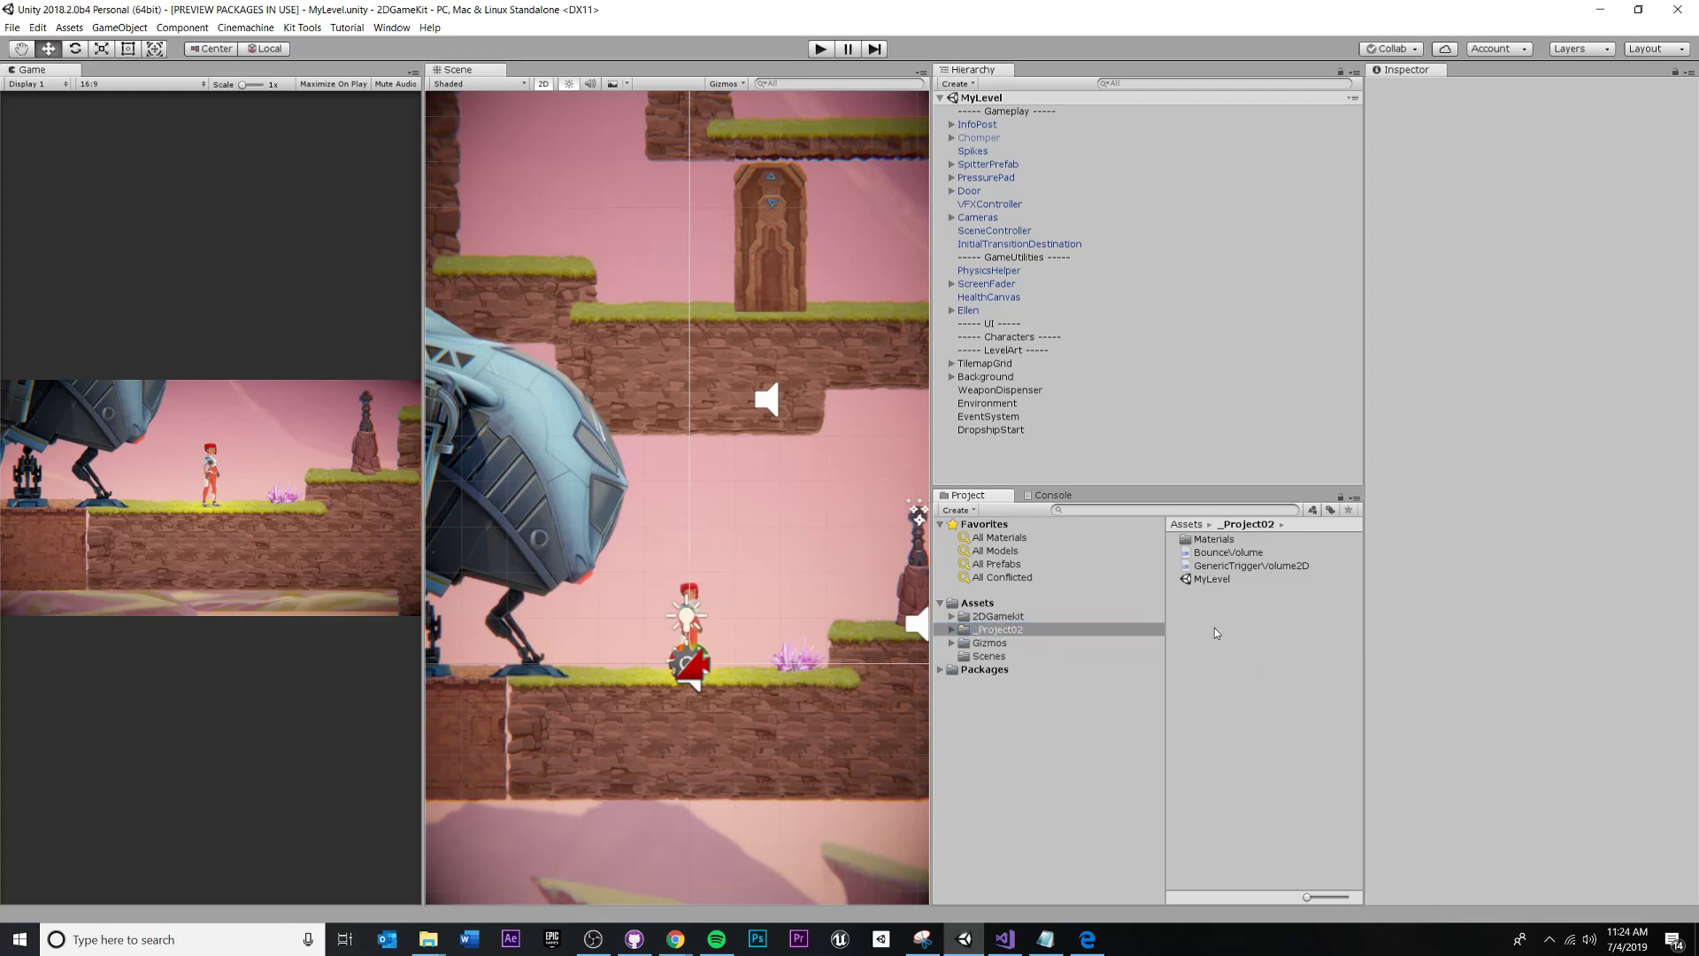
{"action": "right_click", "coordinate": [1214, 630]}
{"action": "left_click", "coordinate": [1235, 717]}
{"action": "right_click", "coordinate": [1220, 642]}
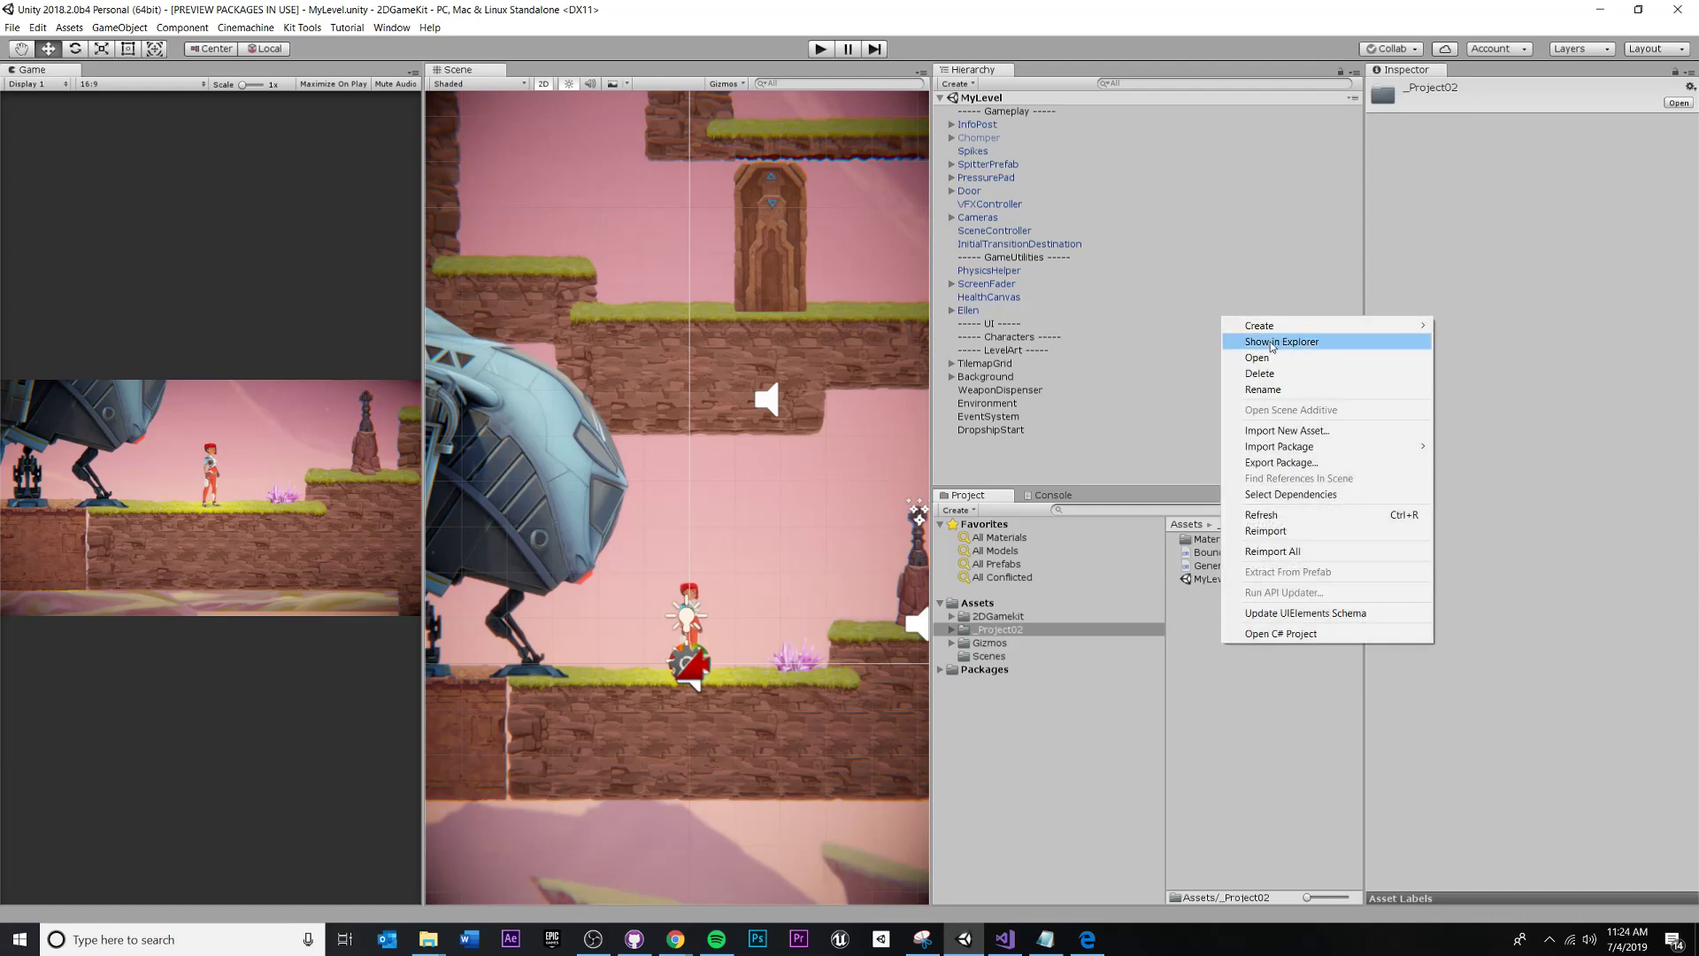
{"action": "mouse_move", "coordinate": [1409, 329]}
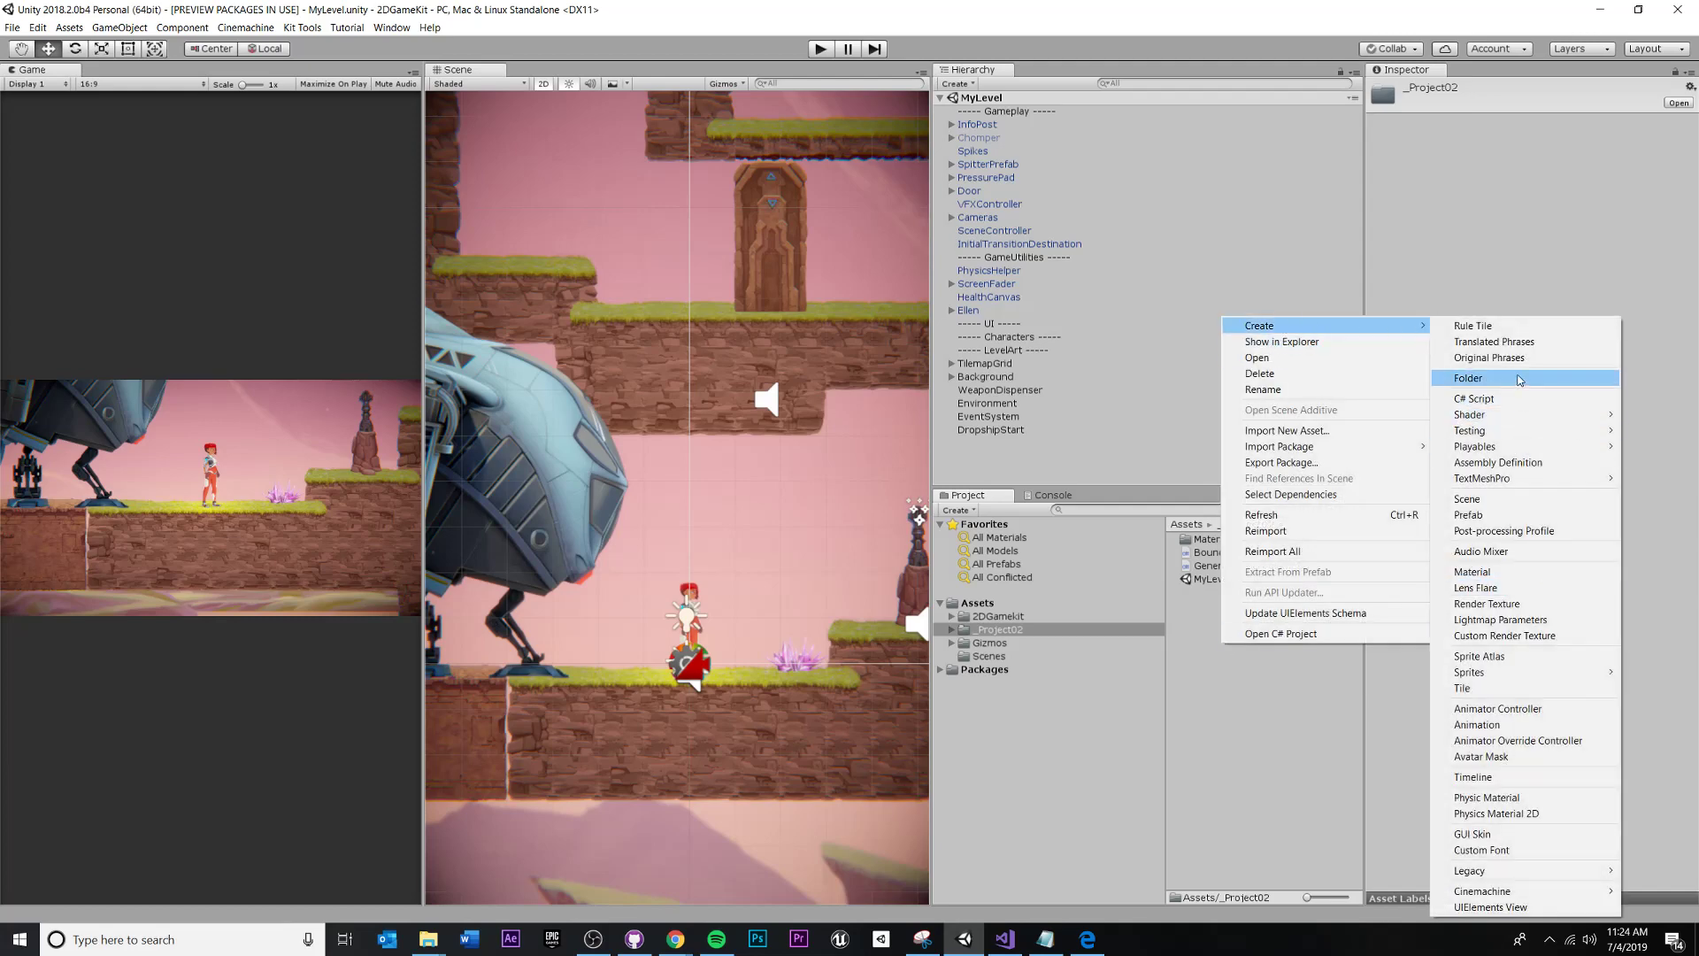
{"action": "left_click", "coordinate": [1544, 779]}
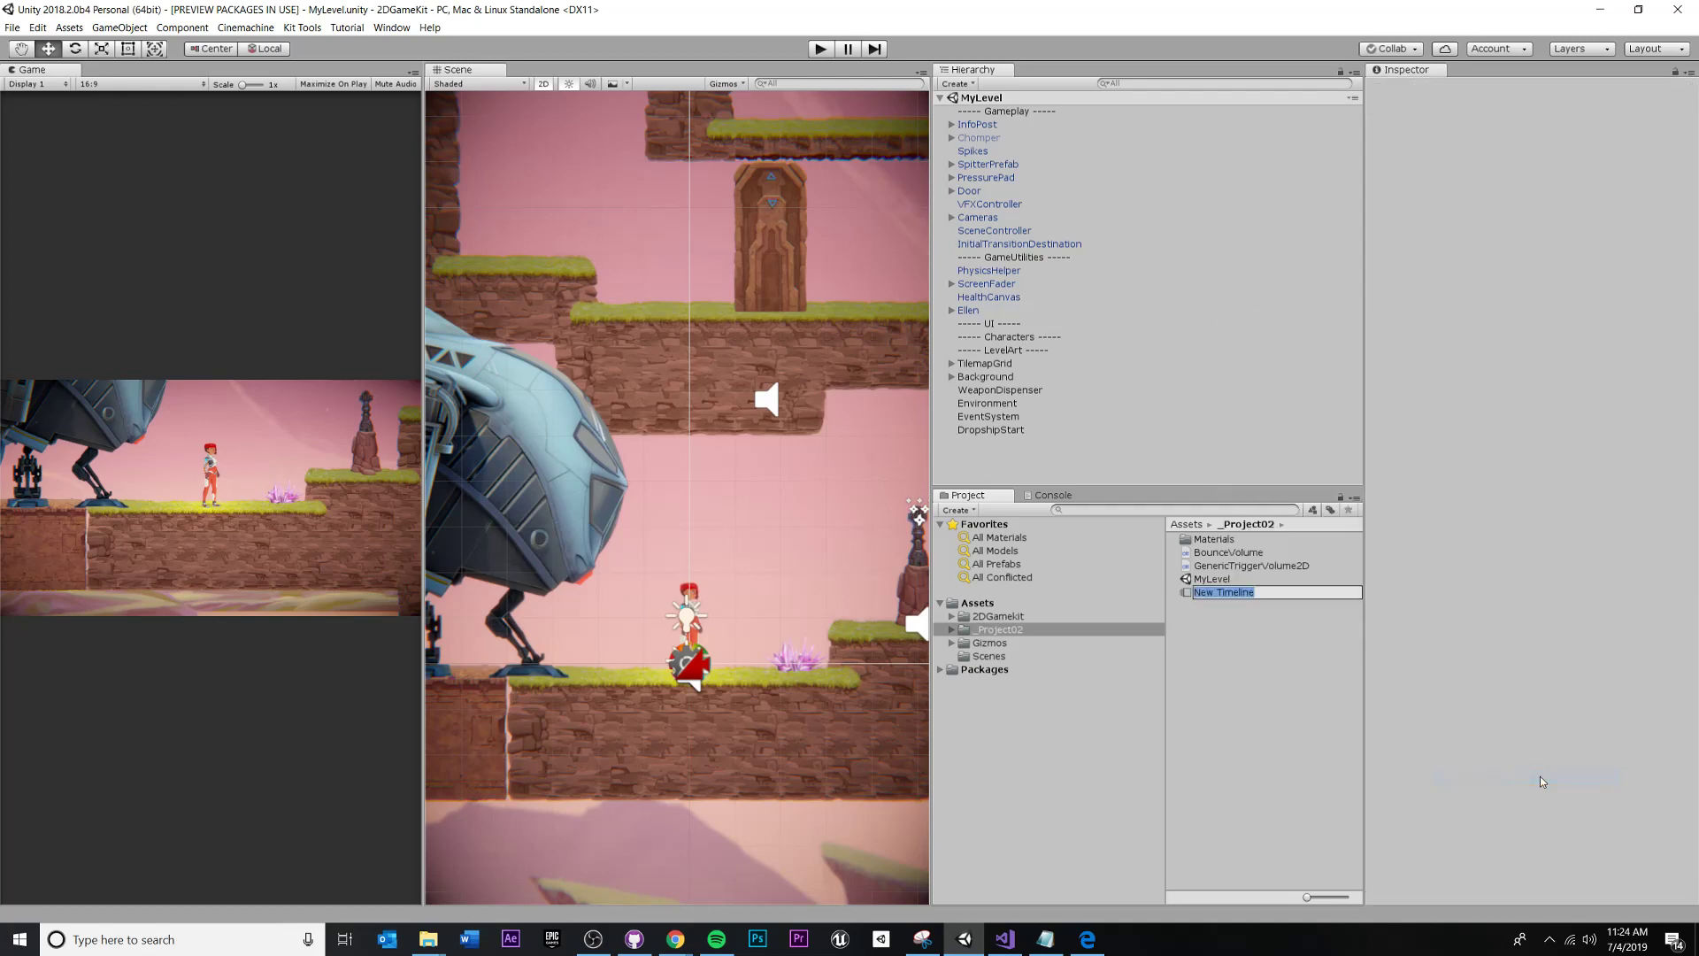
{"action": "type", "text": "Opening"}
{"action": "key", "text": "Return"}
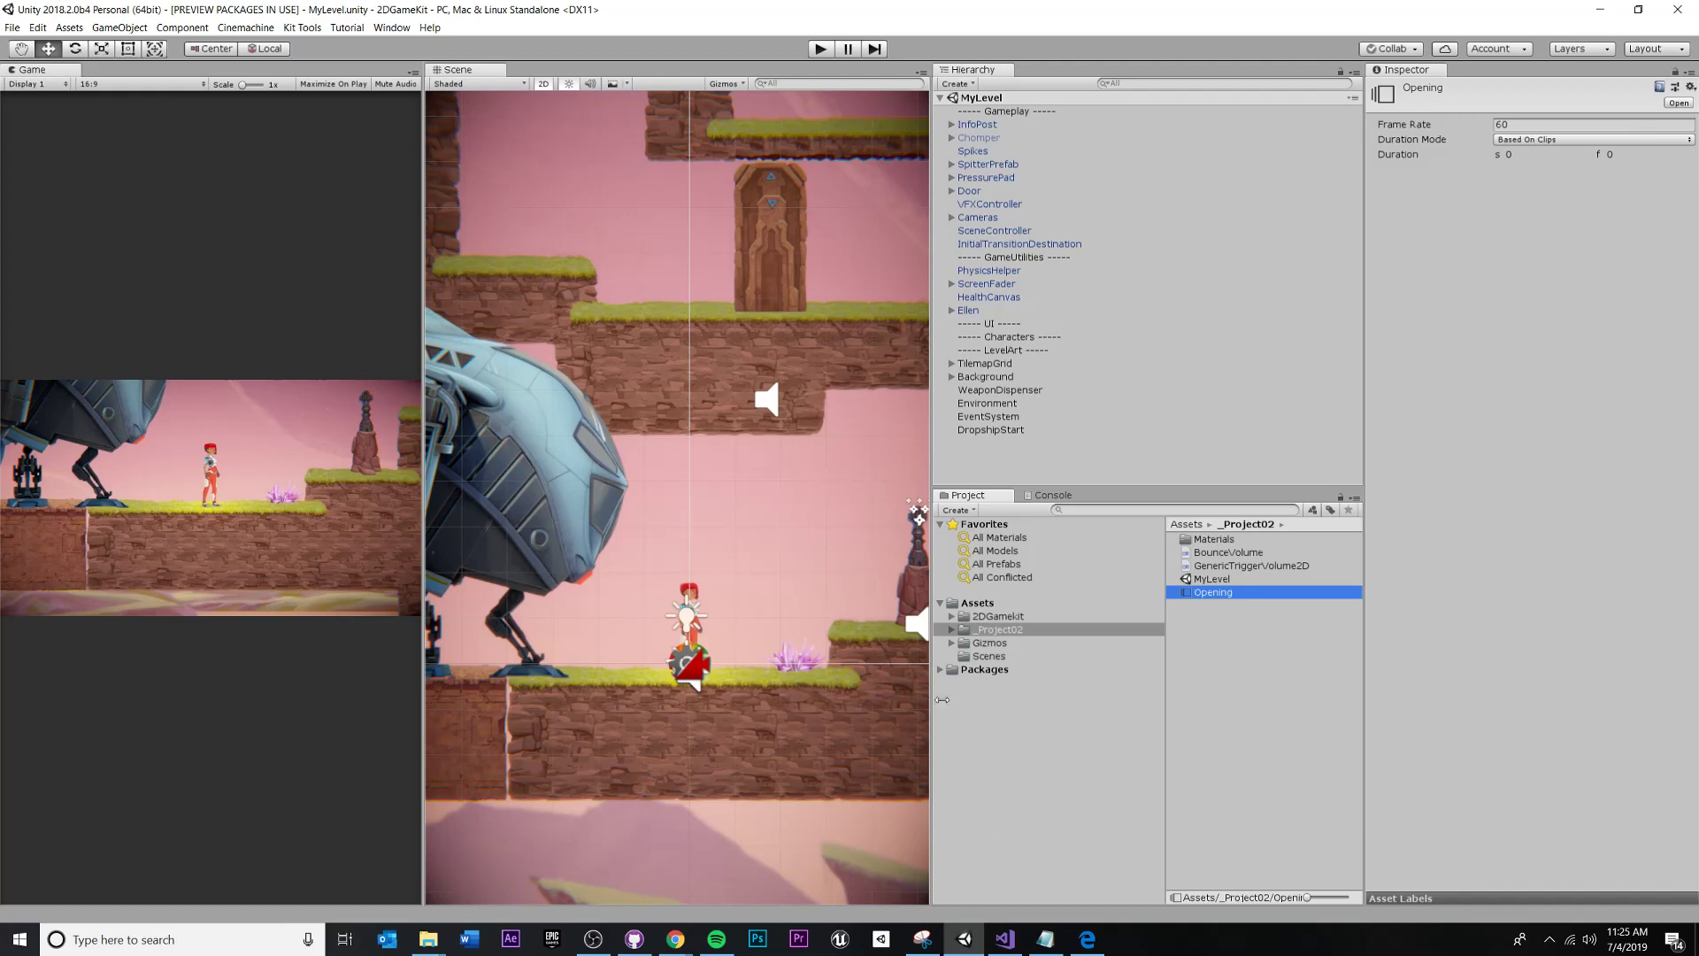
- Rename the Opening timeline asset as IntroCutscene
{"action": "left_click", "coordinate": [1233, 615]}
{"action": "left_click", "coordinate": [1218, 593]}
{"action": "left_click", "coordinate": [1218, 593]}
{"action": "left_click", "coordinate": [1219, 593]}
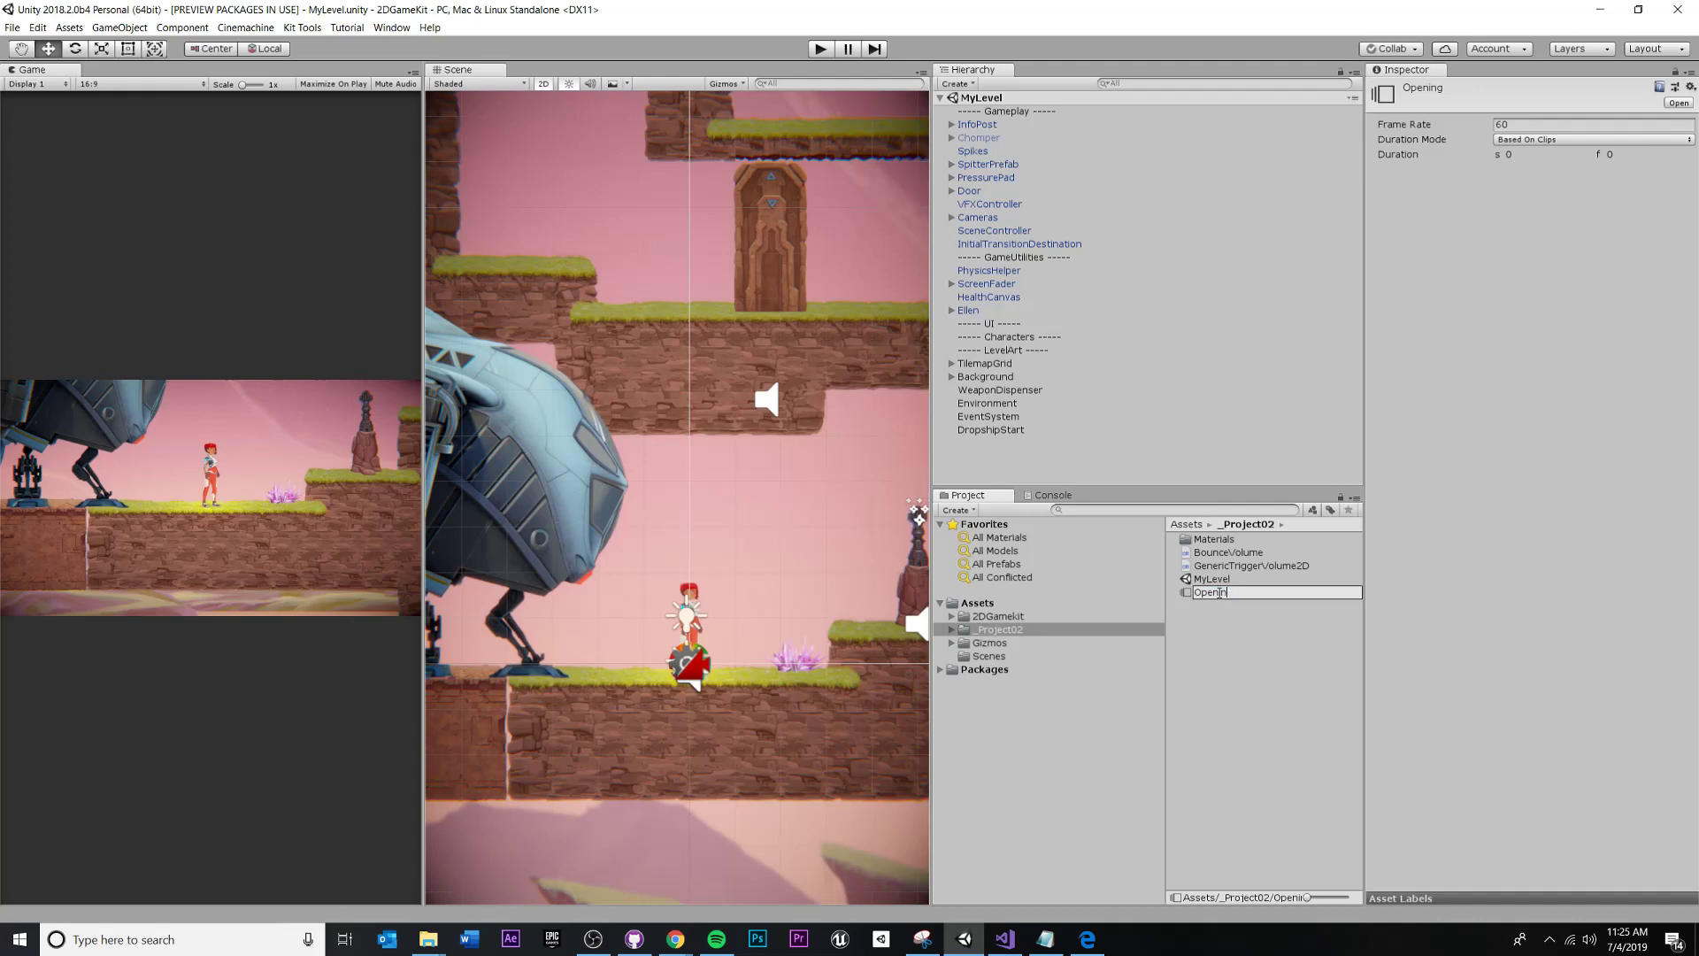
{"action": "key", "text": "BackSpace"}
{"action": "key", "text": "BackSpace"}
{"action": "key", "text": "BackSpace"}
{"action": "key", "text": "BackSpace"}
{"action": "key", "text": "BackSpace"}
{"action": "key", "text": "BackSpace"}
{"action": "key", "text": "BackSpace"}
{"action": "type", "text": "Level0peni"}
{"action": "key", "text": "BackSpace"}
{"action": "key", "text": "BackSpace"}
{"action": "key", "text": "BackSpace"}
{"action": "key", "text": "BackSpace"}
{"action": "key", "text": "BackSpace"}
{"action": "key", "text": "BackSpace"}
{"action": "key", "text": "BackSpace"}
{"action": "key", "text": "BackSpace"}
{"action": "type", "text": "IntroCutscene"}
{"action": "key", "text": "Return"}
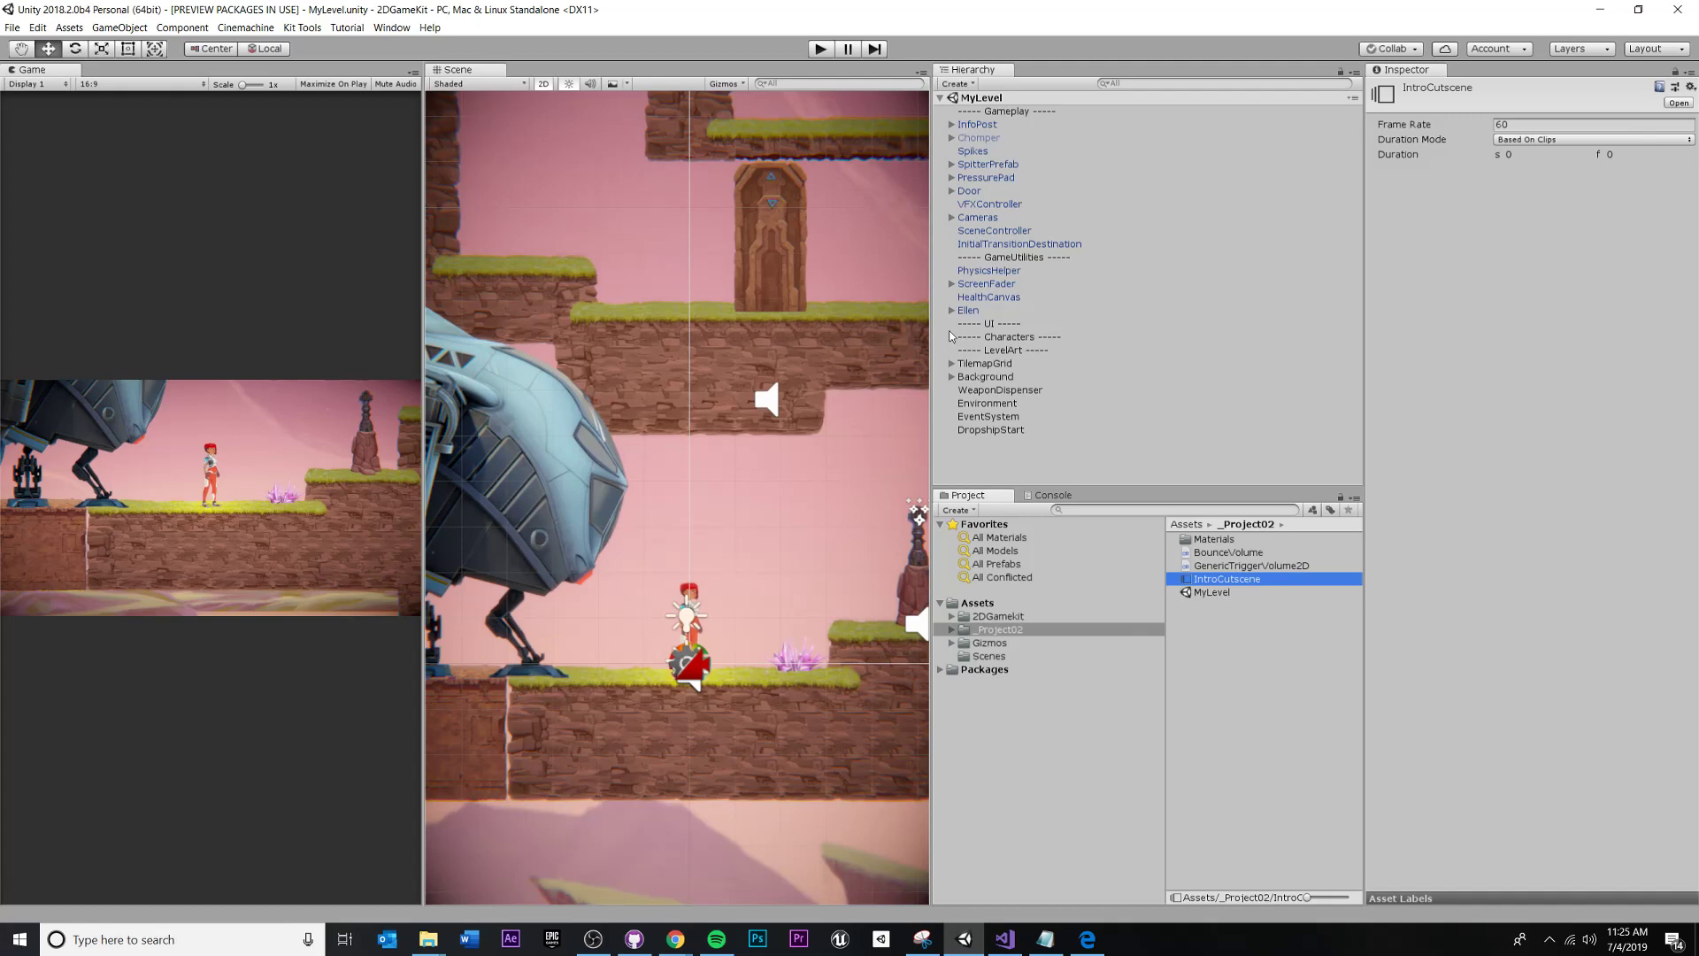
- Duplicate the LevelArt separator object in the scene hierarchy
{"action": "left_click", "coordinate": [995, 455]}
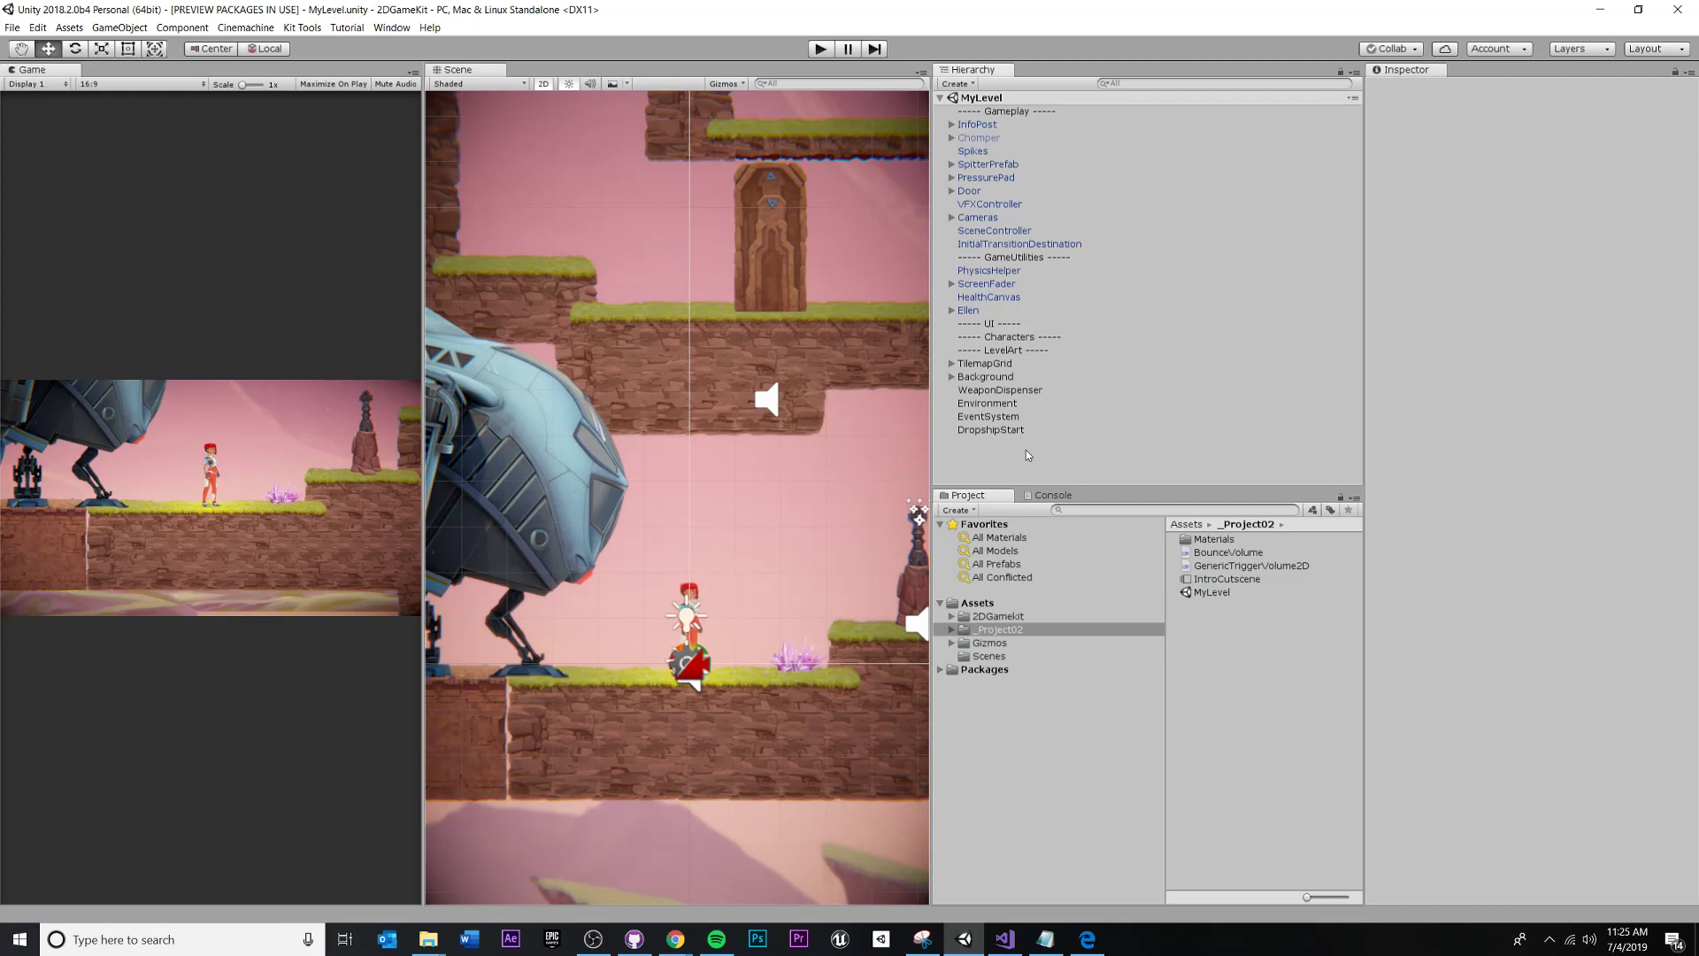
{"action": "left_click", "coordinate": [1003, 349]}
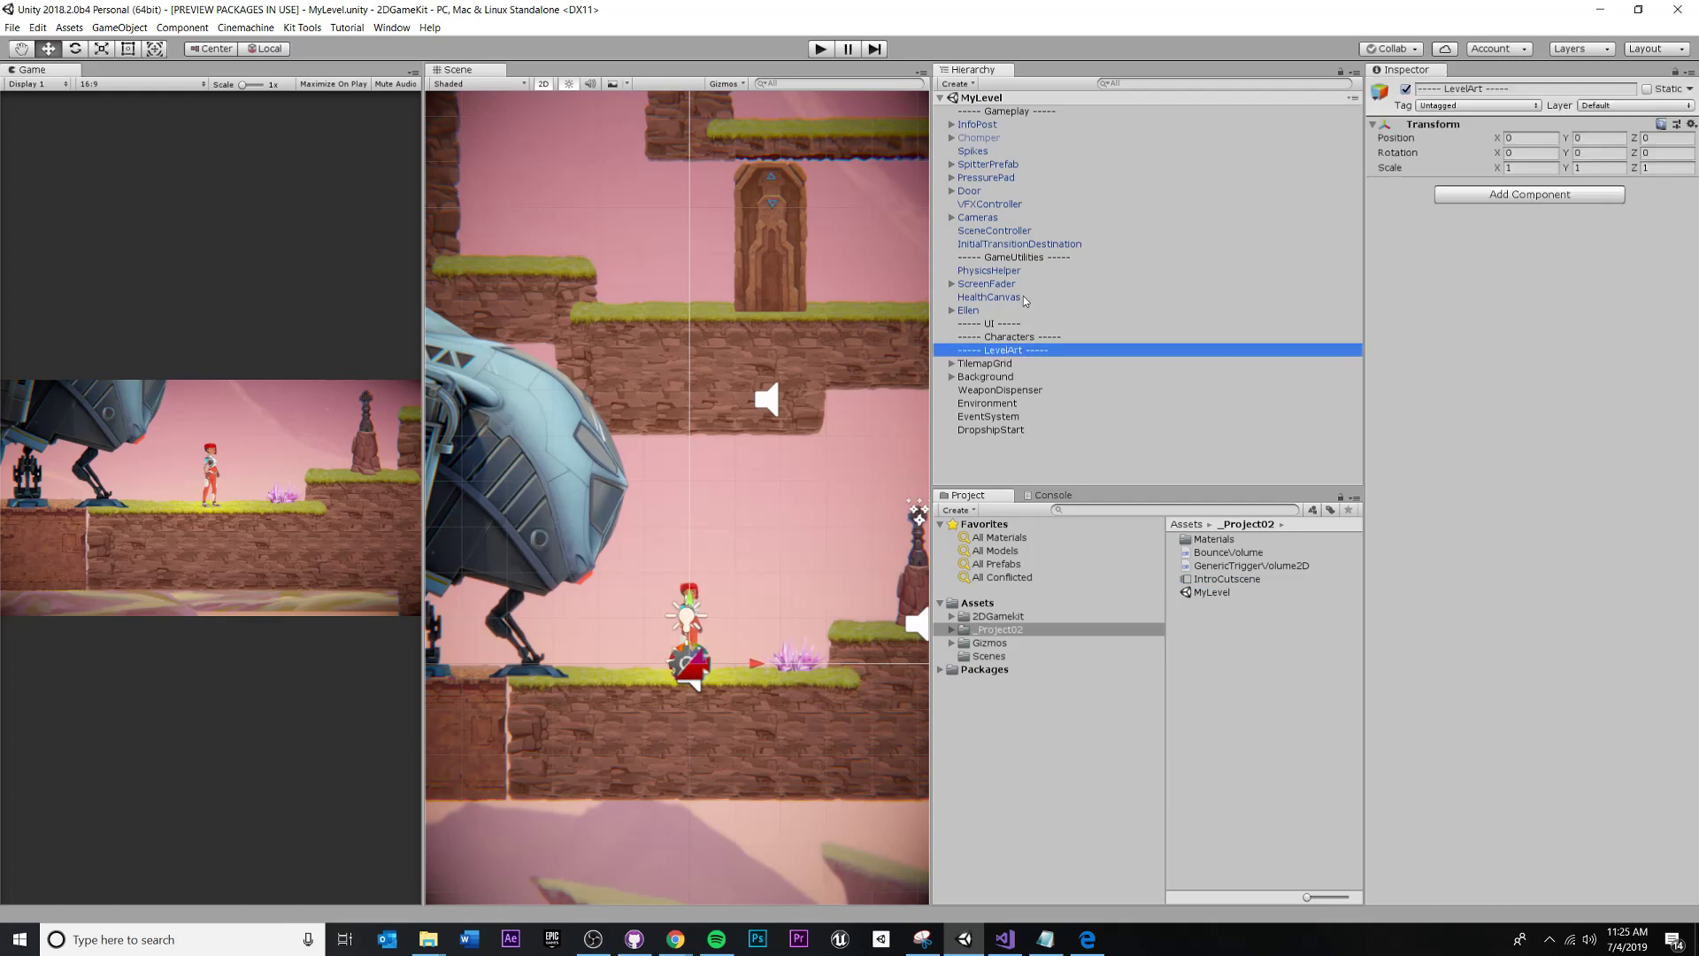
{"action": "left_click", "coordinate": [989, 446]}
{"action": "left_click", "coordinate": [991, 353]}
{"action": "key", "text": "ctrl+d"}
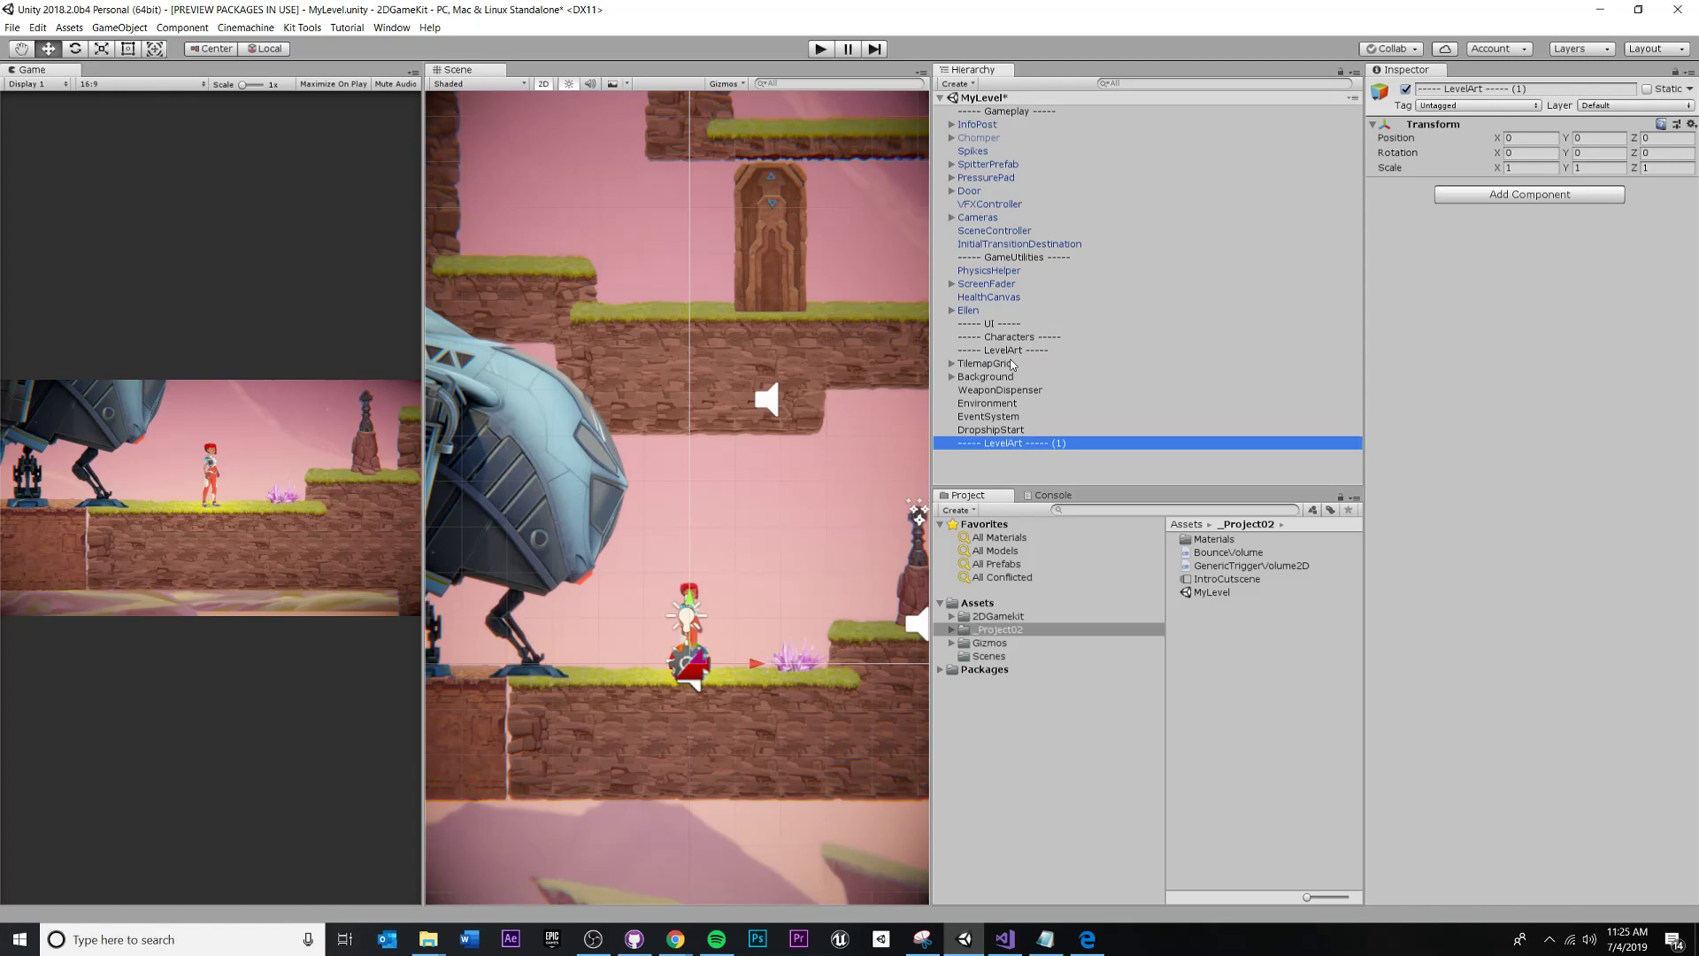
- Rename the duplicated LevelArt separator as "----- Cutscenes -----"
{"action": "left_click", "coordinate": [1000, 465]}
{"action": "left_click", "coordinate": [1029, 444]}
{"action": "left_click", "coordinate": [1031, 445]}
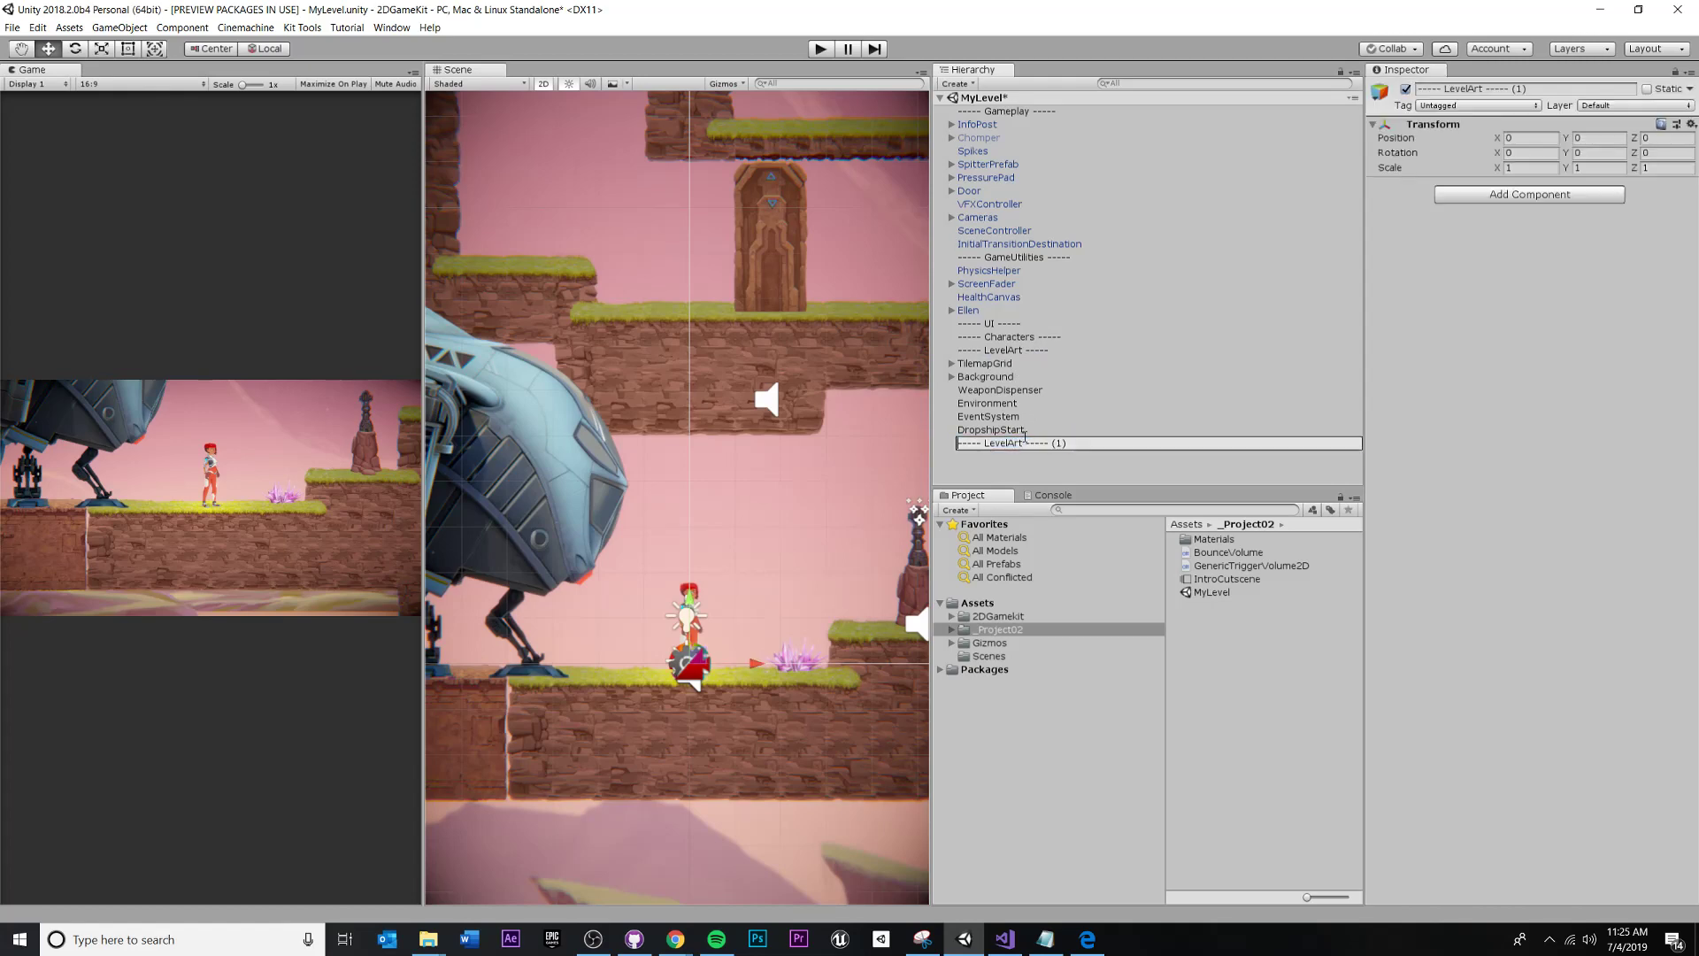
{"action": "left_click", "coordinate": [1024, 443]}
{"action": "key", "text": "BackSpace"}
{"action": "key", "text": "BackSpace"}
{"action": "key", "text": "BackSpace"}
{"action": "key", "text": "BackSpace"}
{"action": "key", "text": "BackSpace"}
{"action": "key", "text": "BackSpace"}
{"action": "key", "text": "BackSpace"}
{"action": "key", "text": "BackSpace"}
{"action": "type", "text": "Cutscenes"}
{"action": "key", "text": "Right"}
{"action": "key", "text": "BackSpace"}
{"action": "key", "text": "BackSpace"}
{"action": "key", "text": "BackSpace"}
{"action": "key", "text": "BackSpace"}
{"action": "key", "text": "Return"}
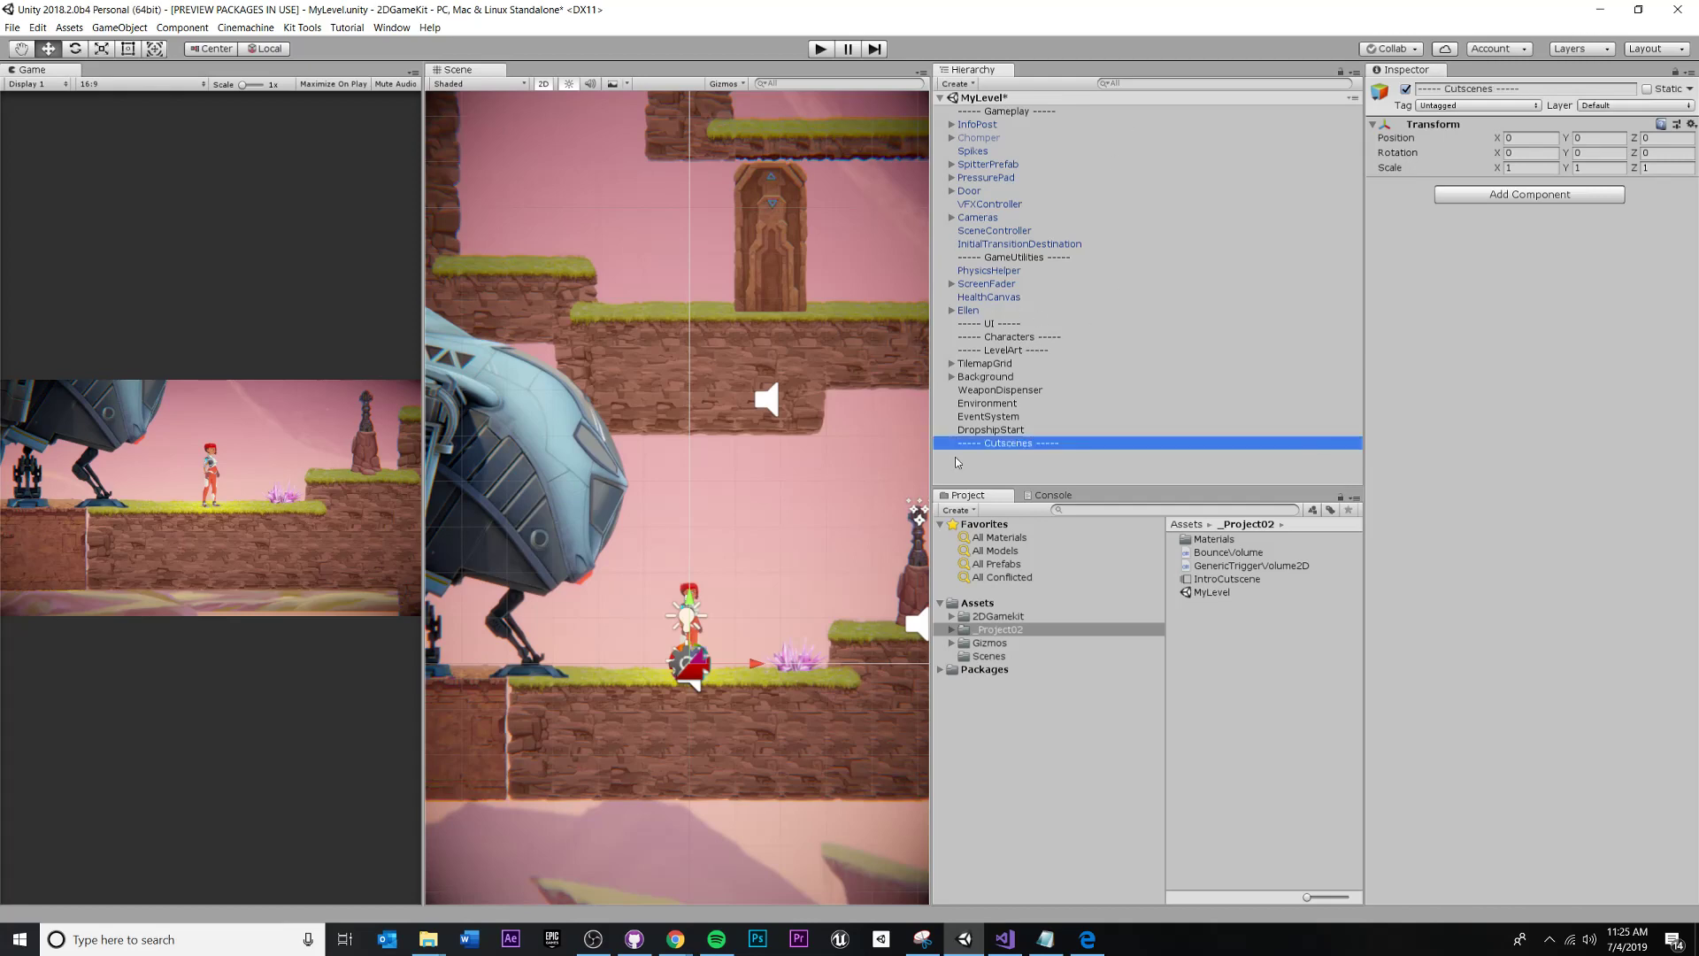
- Create an empty game object at the root of the scene, below the Cutscenes separator, and name it Cutscenes
{"action": "right_click", "coordinate": [981, 461]}
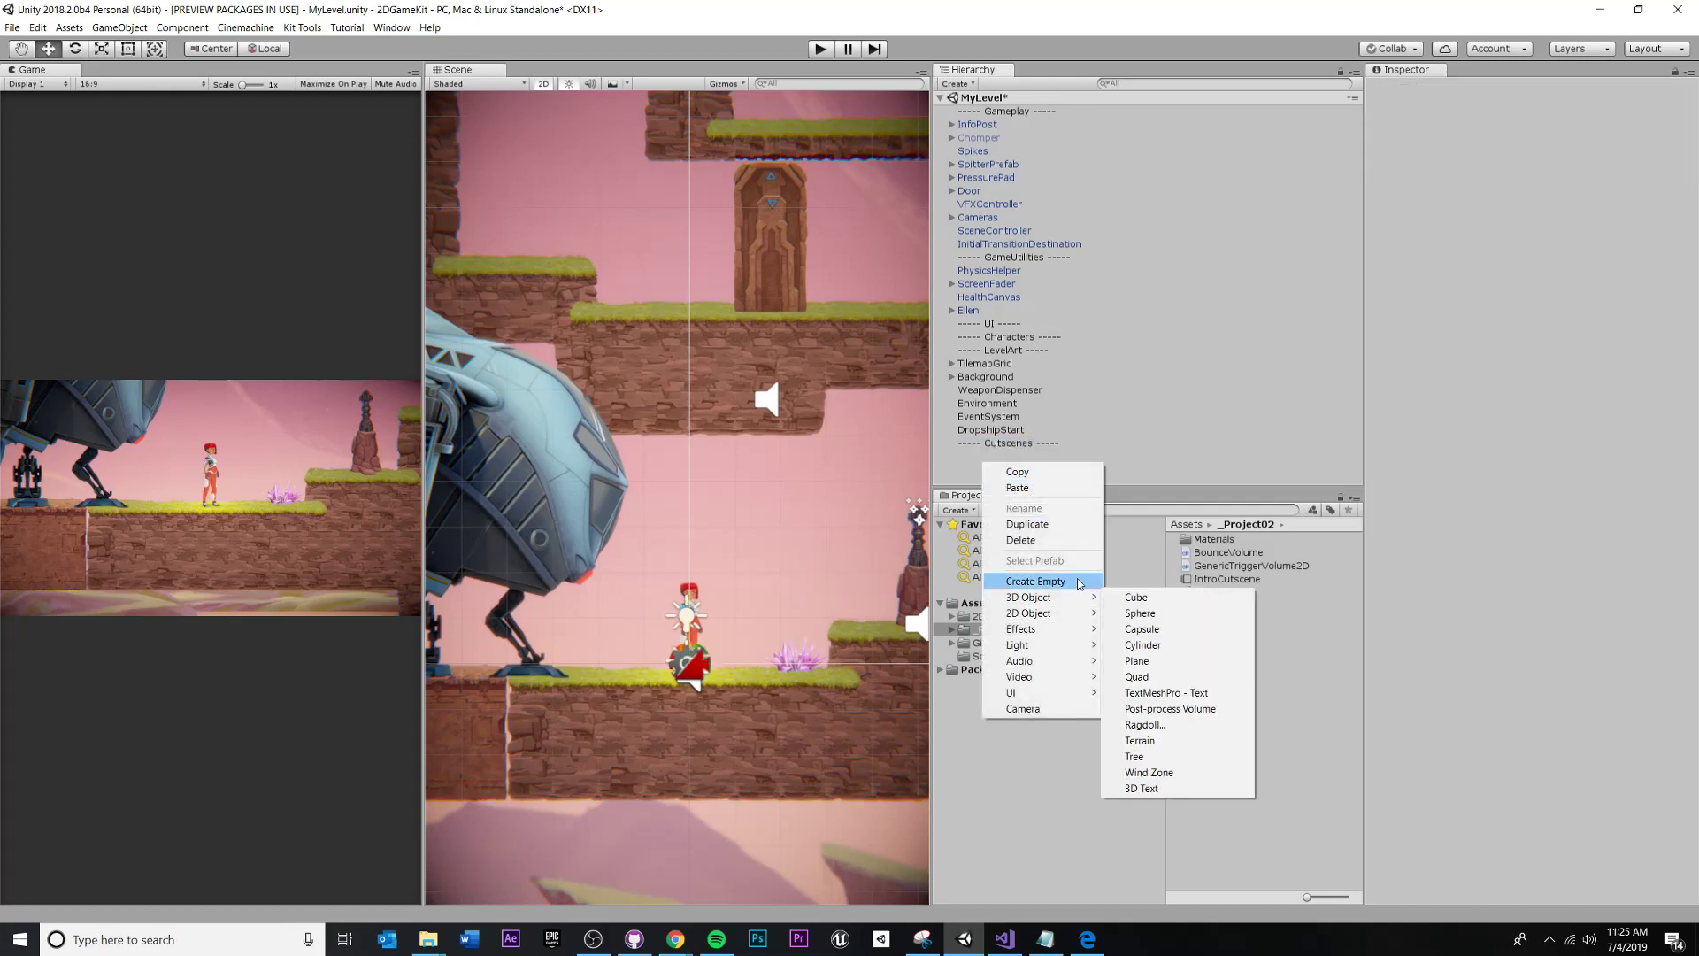
{"action": "left_click", "coordinate": [1079, 583]}
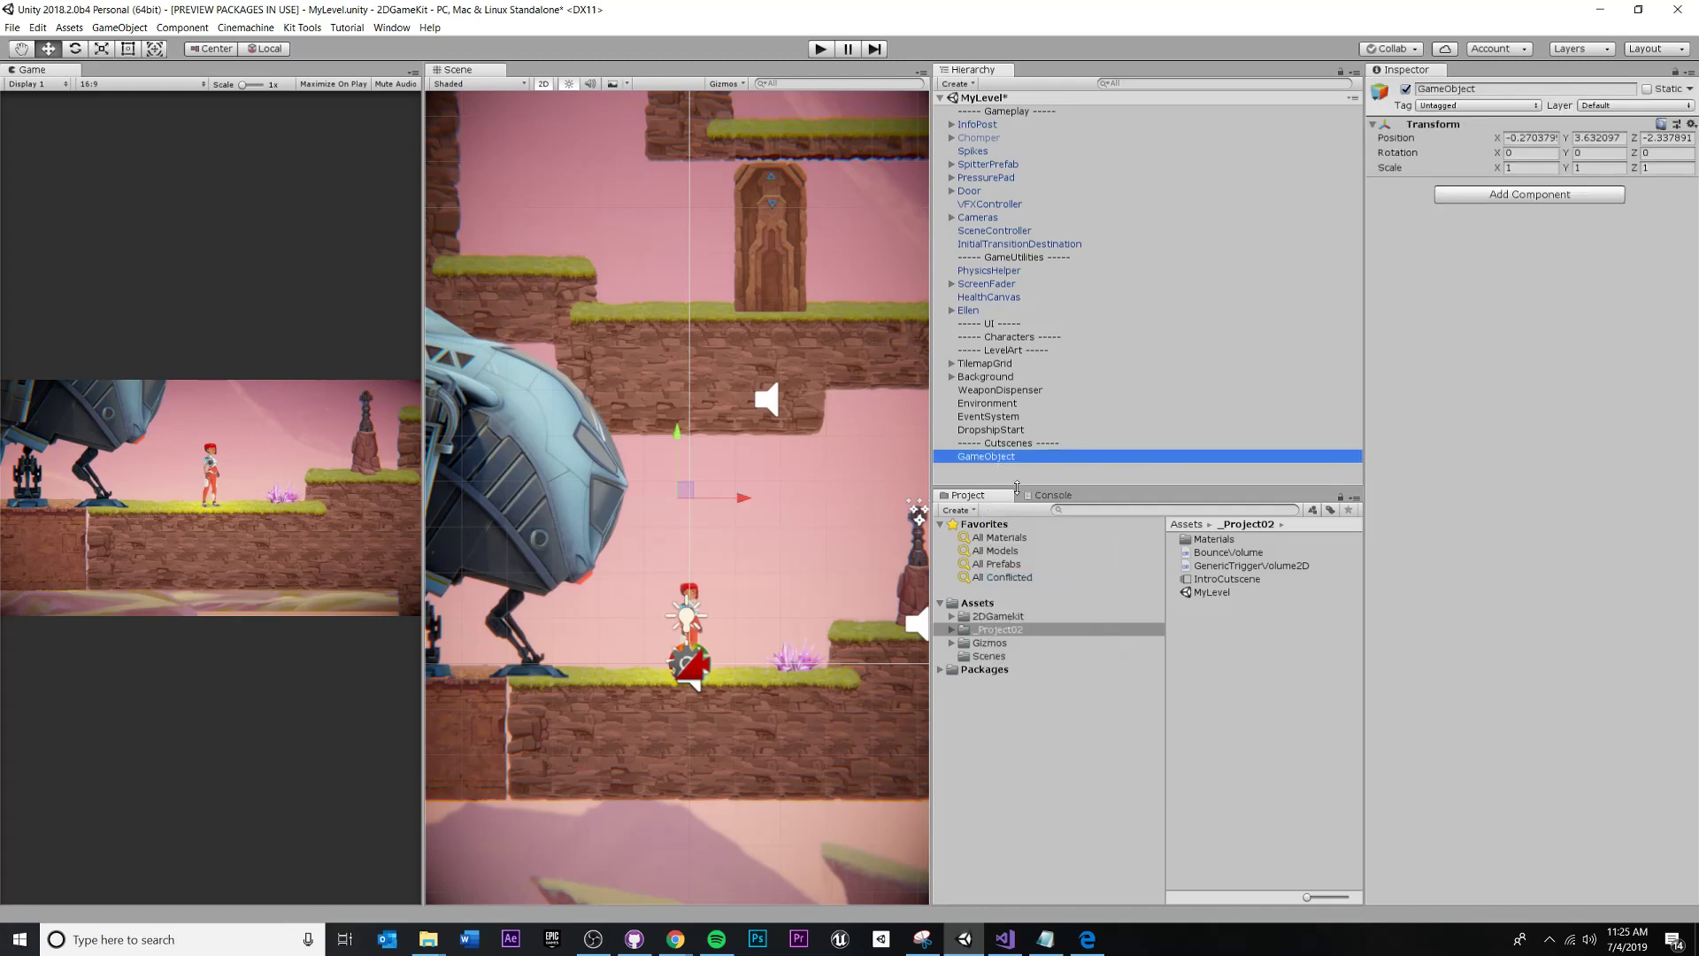
{"action": "key", "text": "F2"}
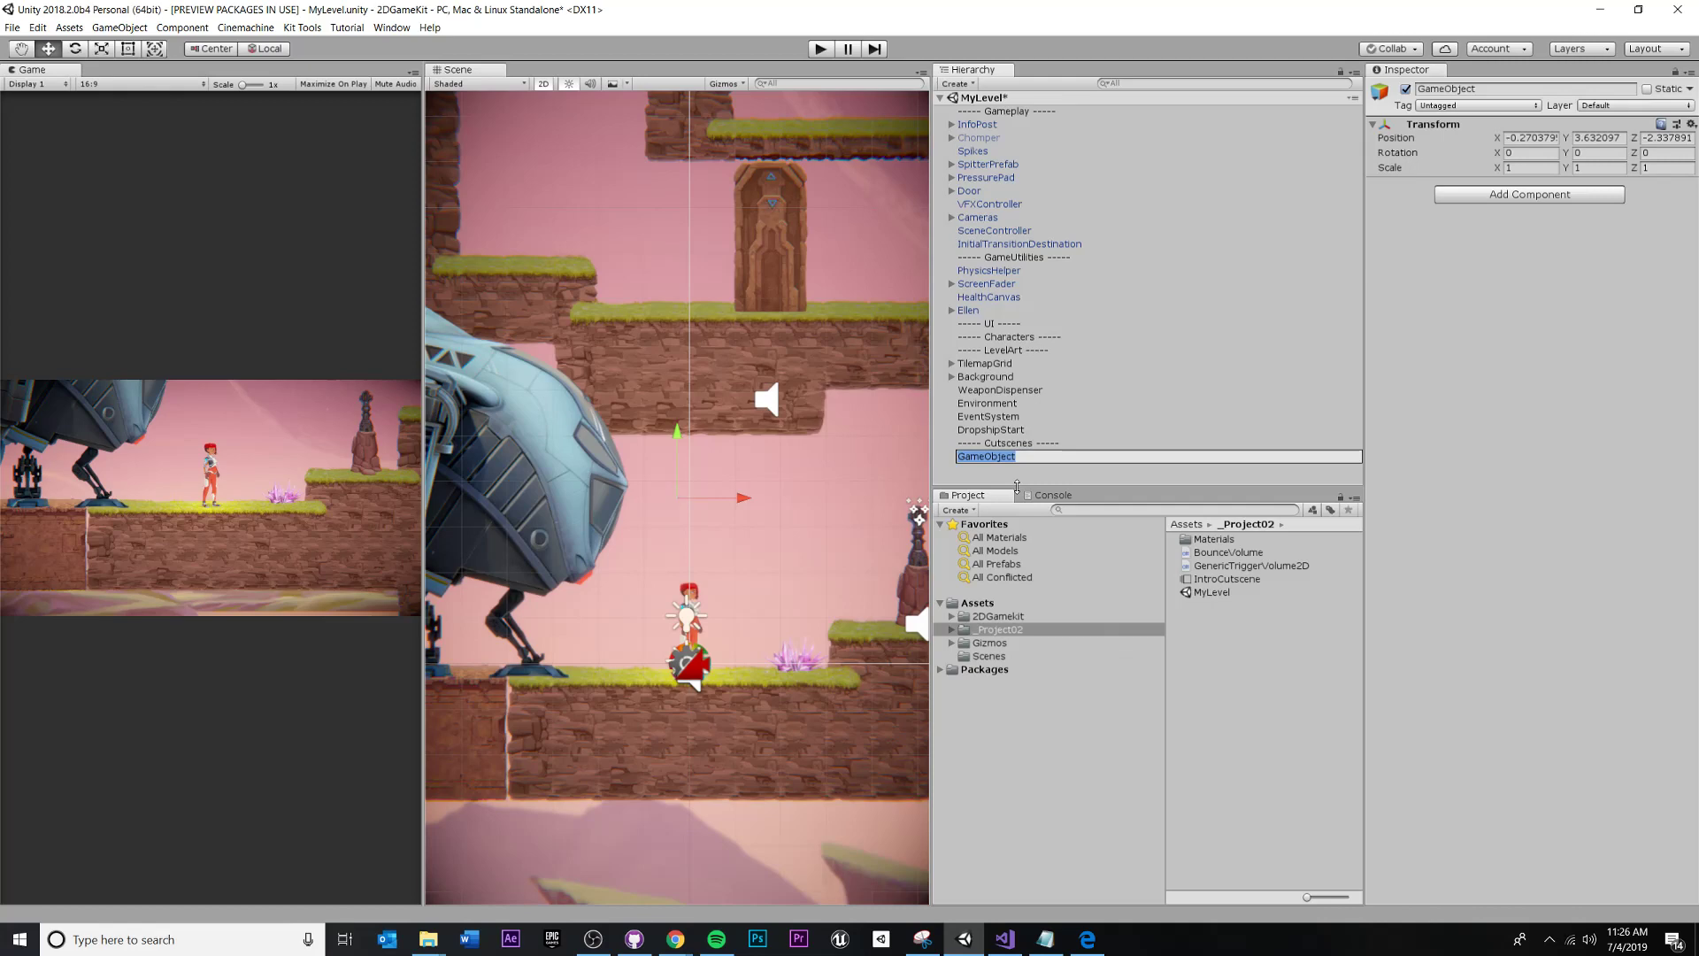
{"action": "type", "text": "Cutscenes"}
{"action": "key", "text": "Return"}
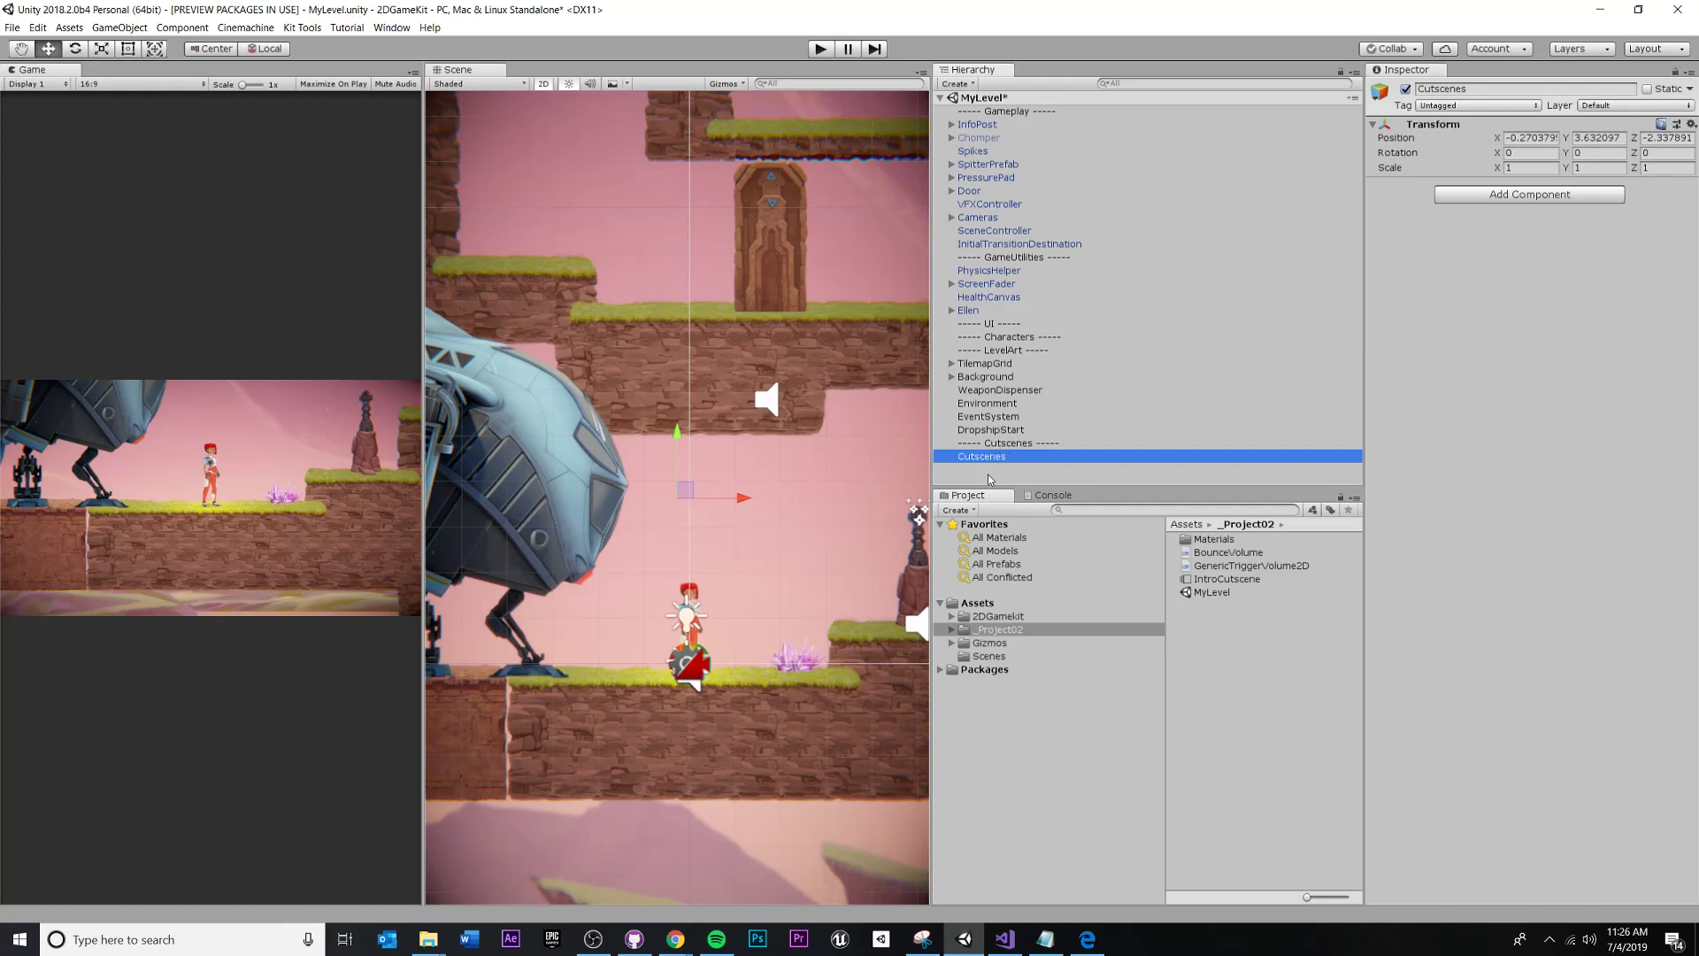
{"action": "left_click", "coordinate": [992, 466]}
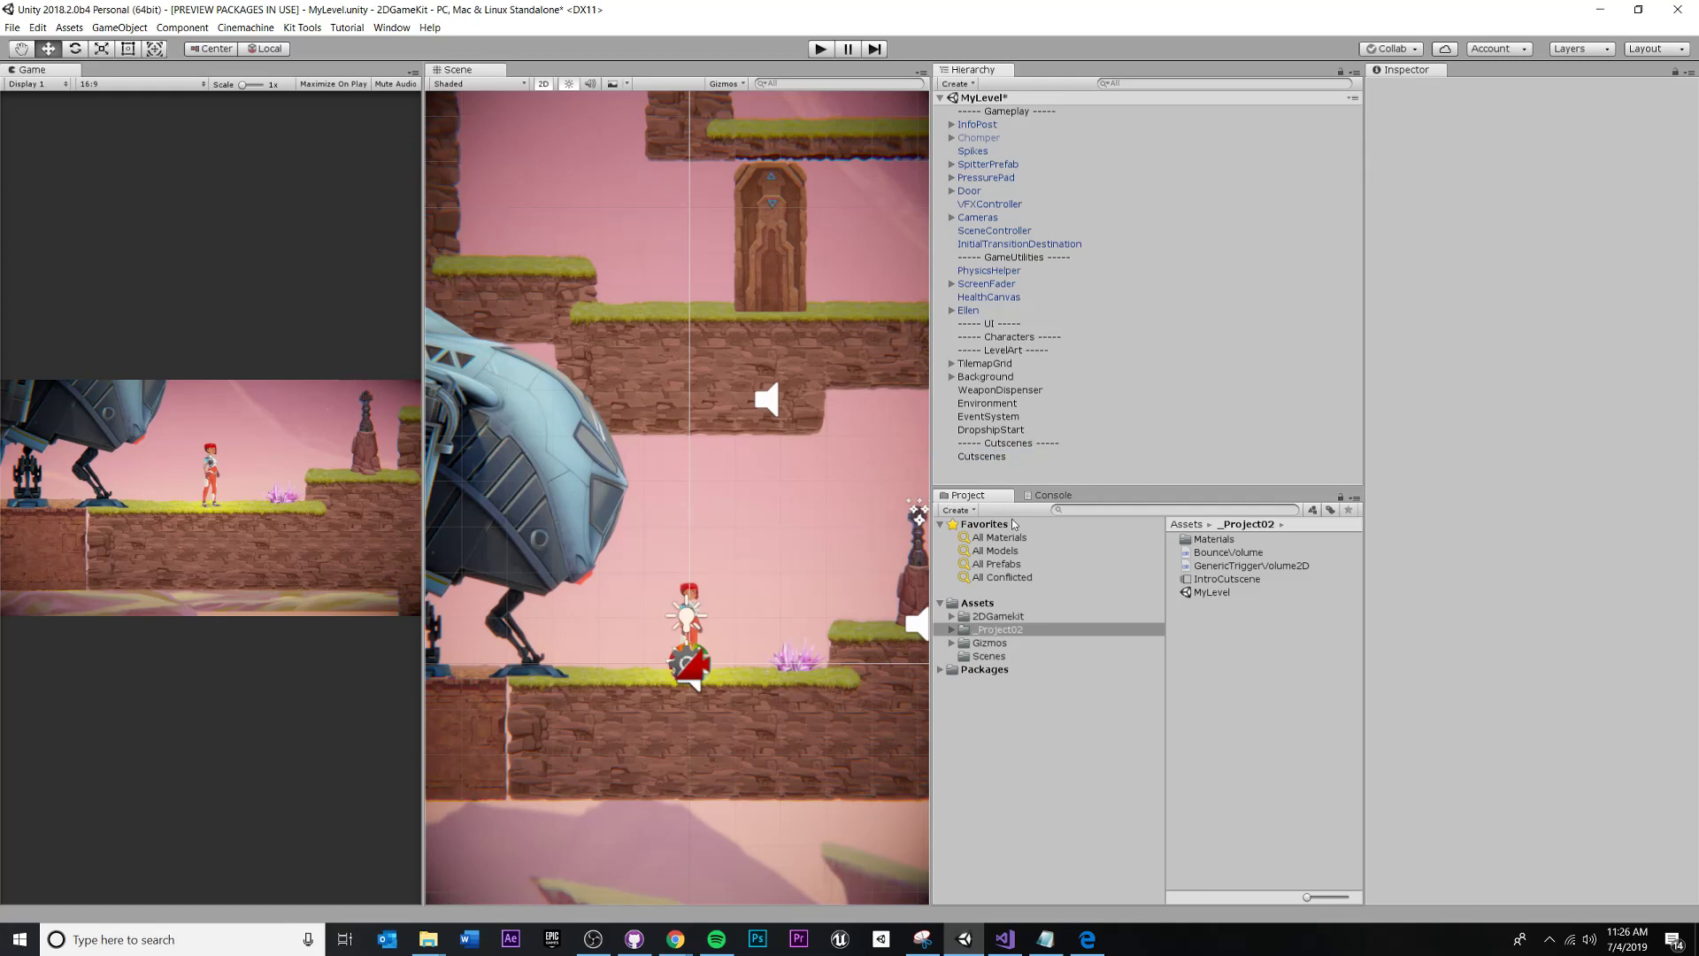
{"action": "left_click", "coordinate": [979, 456]}
{"action": "right_click", "coordinate": [979, 458]}
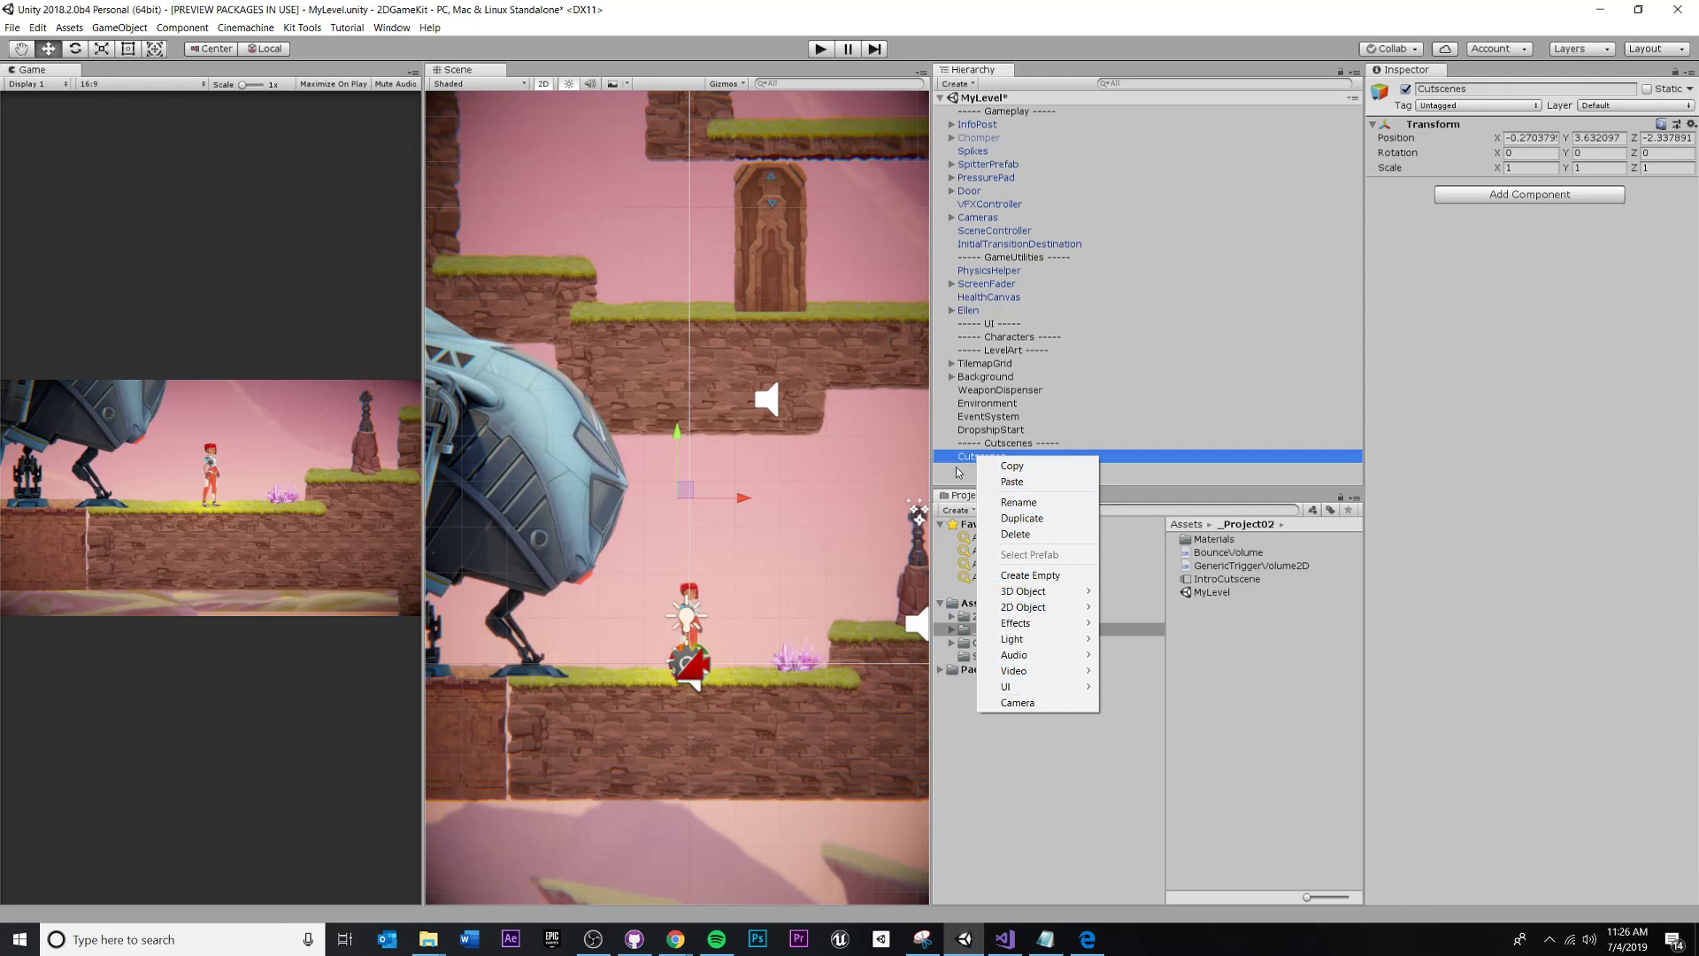
{"action": "left_click", "coordinate": [1014, 534]}
{"action": "key", "text": "ctrl+z"}
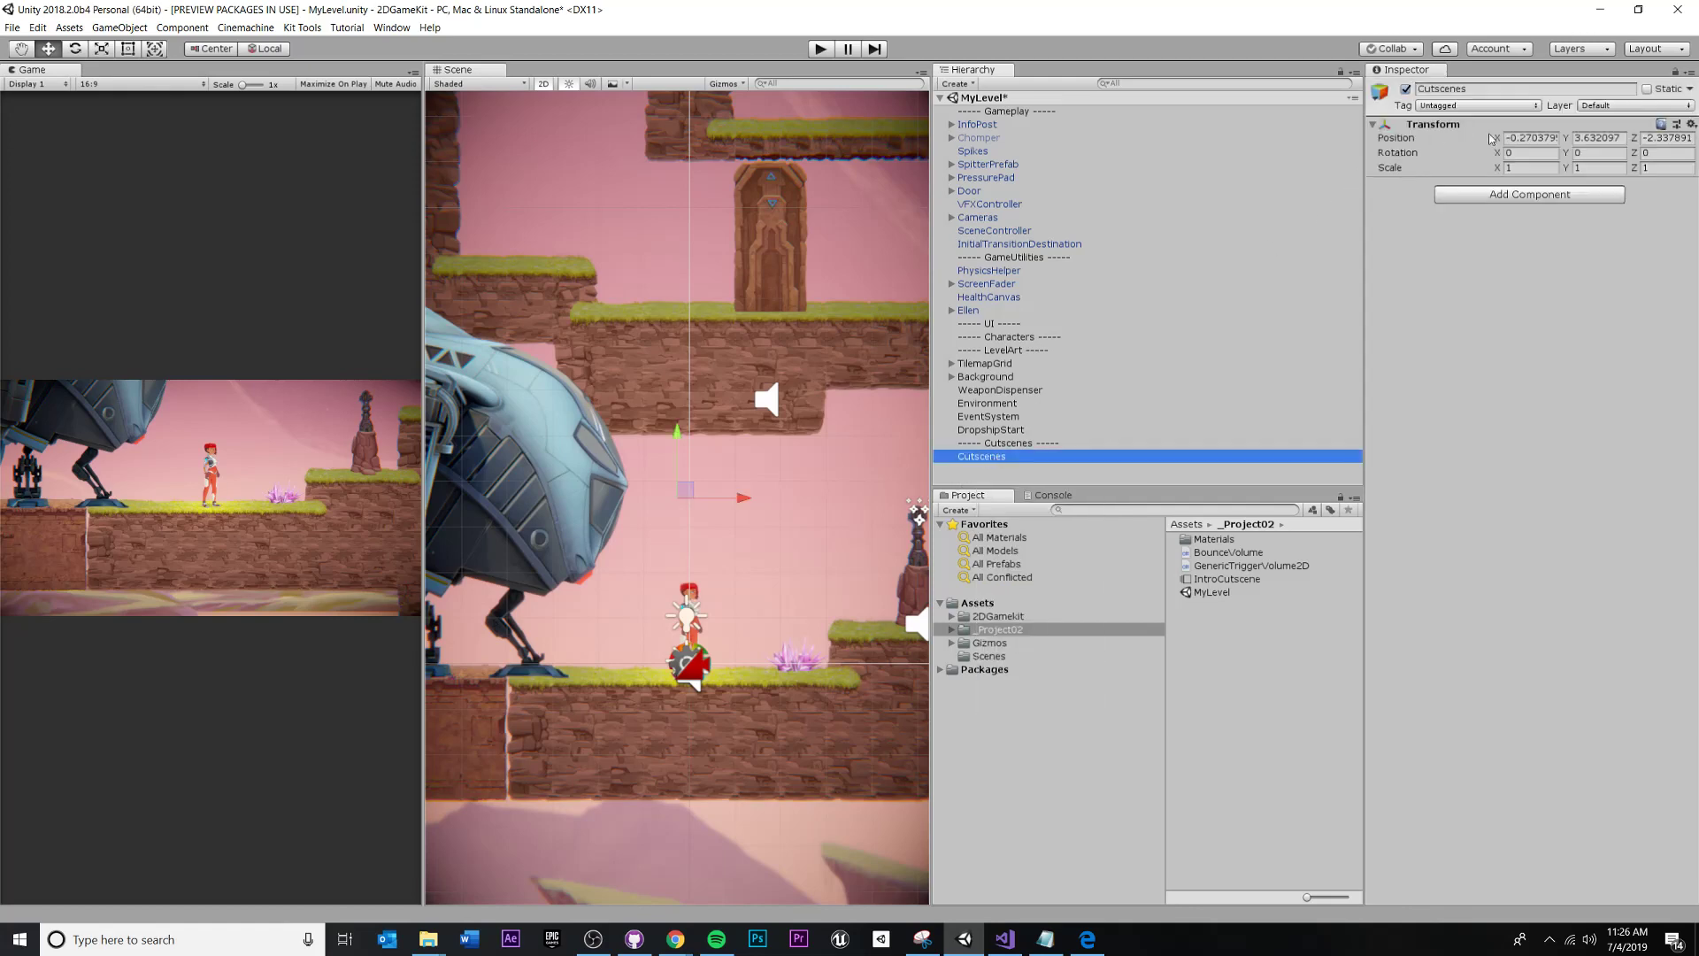
- Set the Cutscenes object's position to X 0, Y 0, Z 0
{"action": "left_click", "coordinate": [1536, 137]}
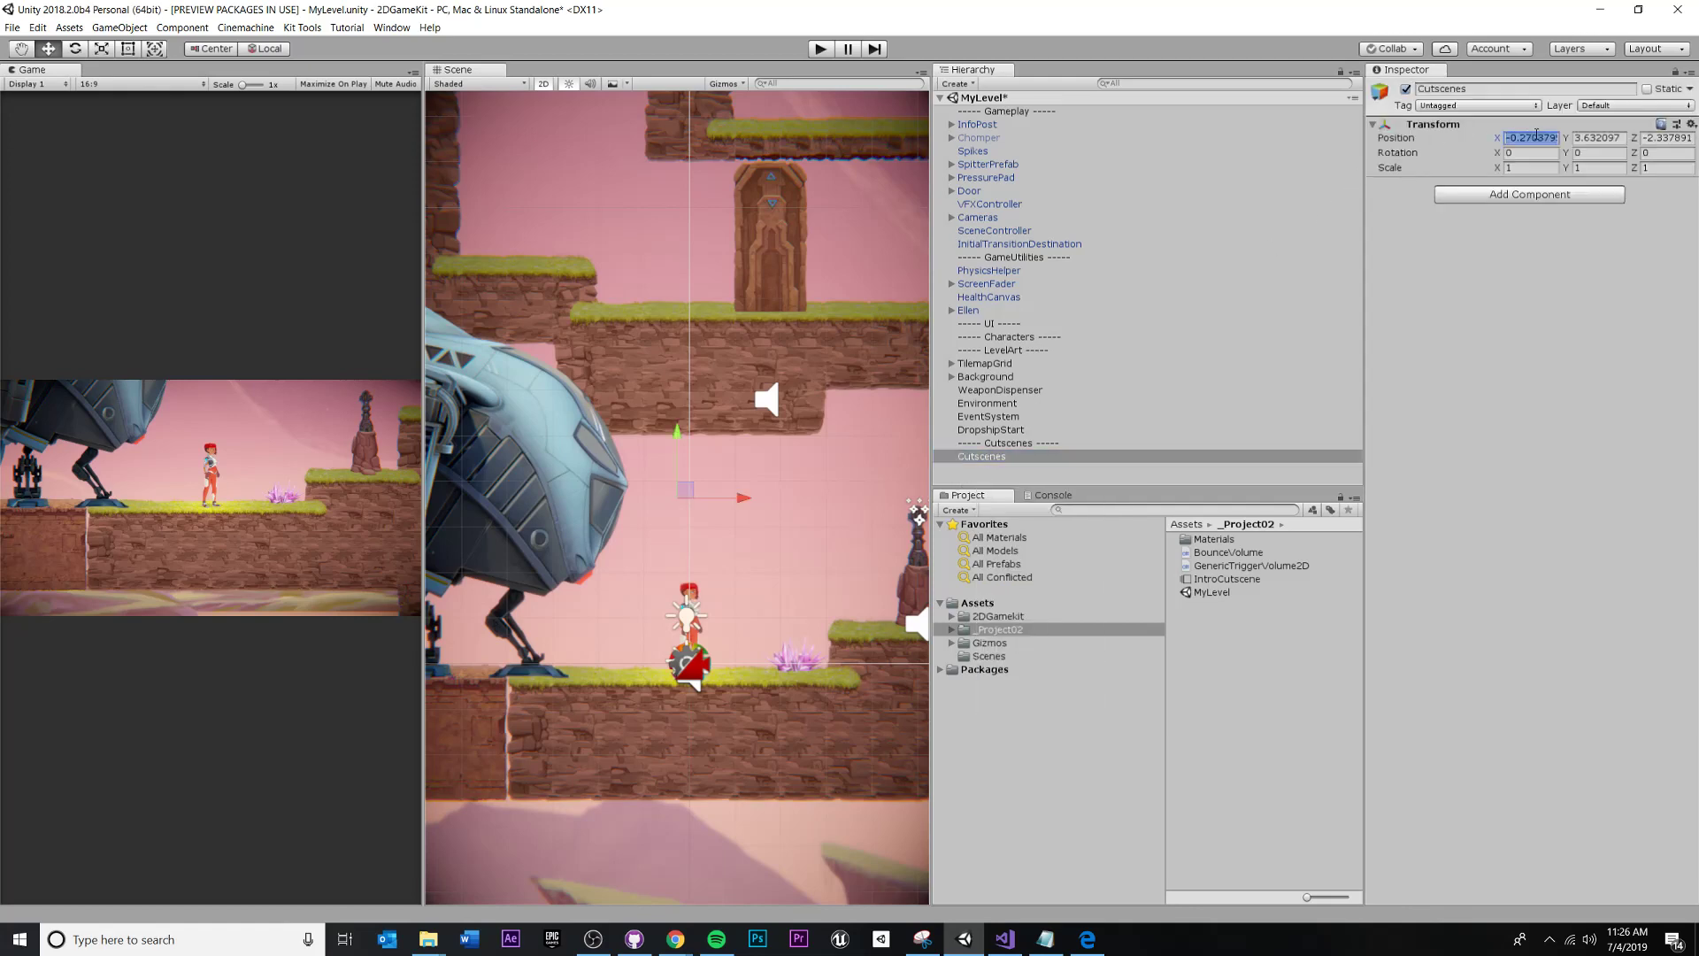
{"action": "type", "text": "0"}
{"action": "key", "text": "Tab"}
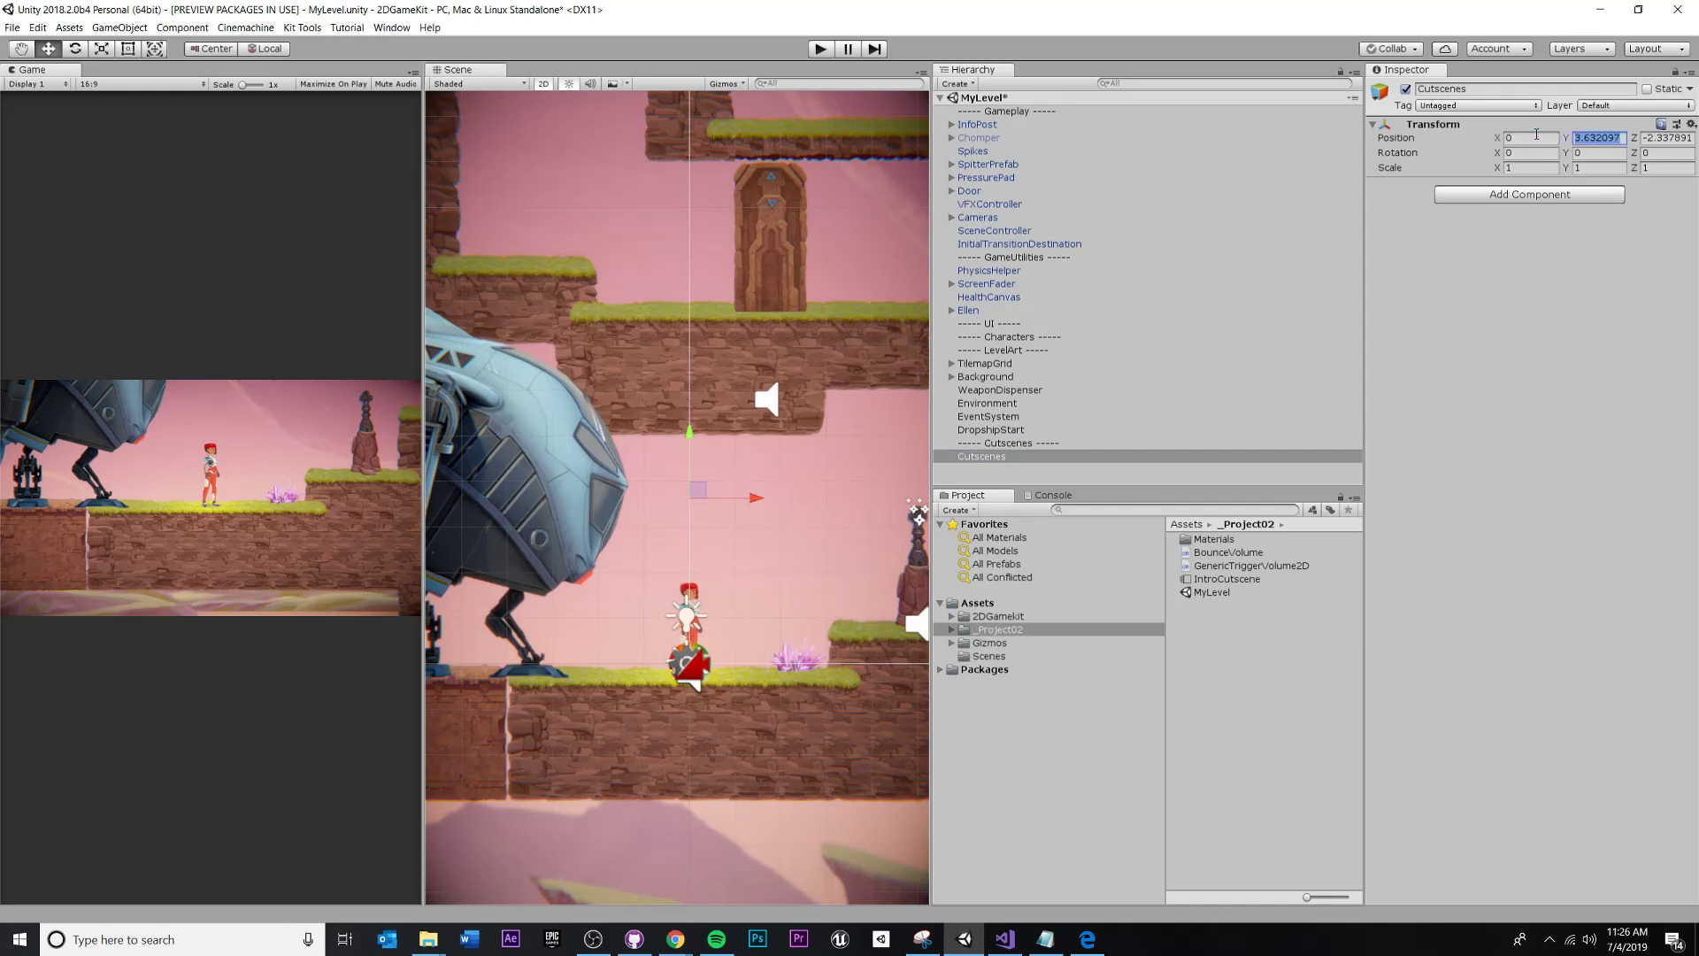
{"action": "type", "text": "0"}
{"action": "key", "text": "Tab"}
{"action": "type", "text": "0"}
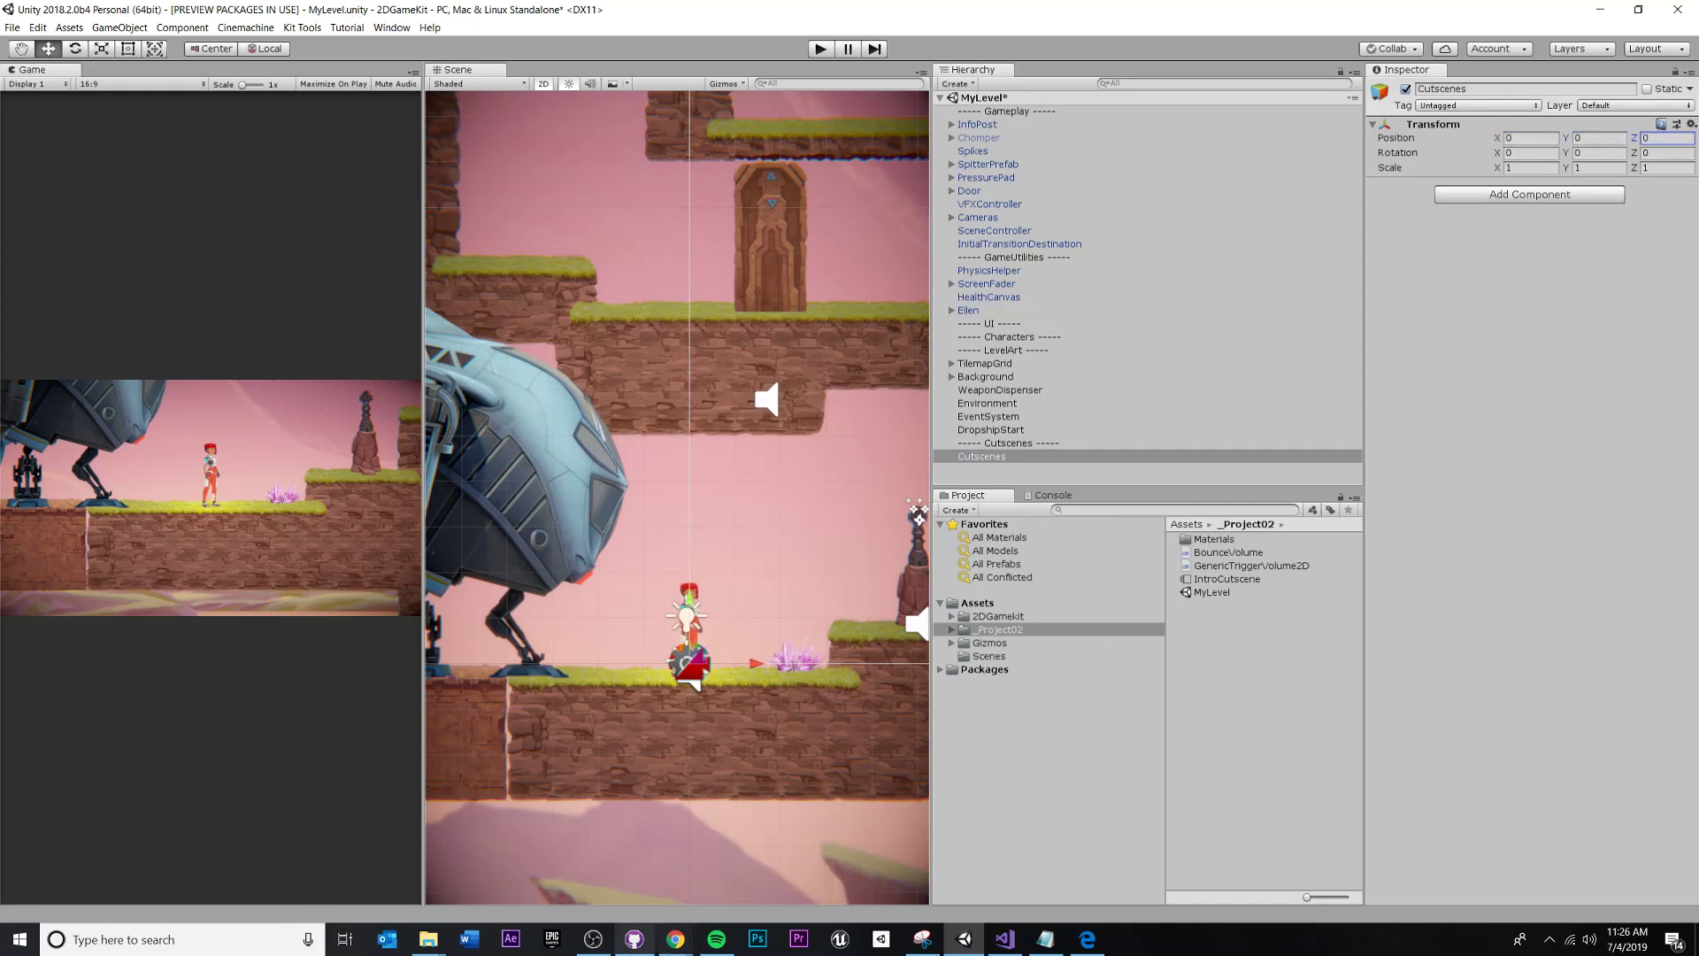
- Create an empty child object under the Cutscenes object and name it Intro
{"action": "left_click", "coordinate": [1048, 939]}
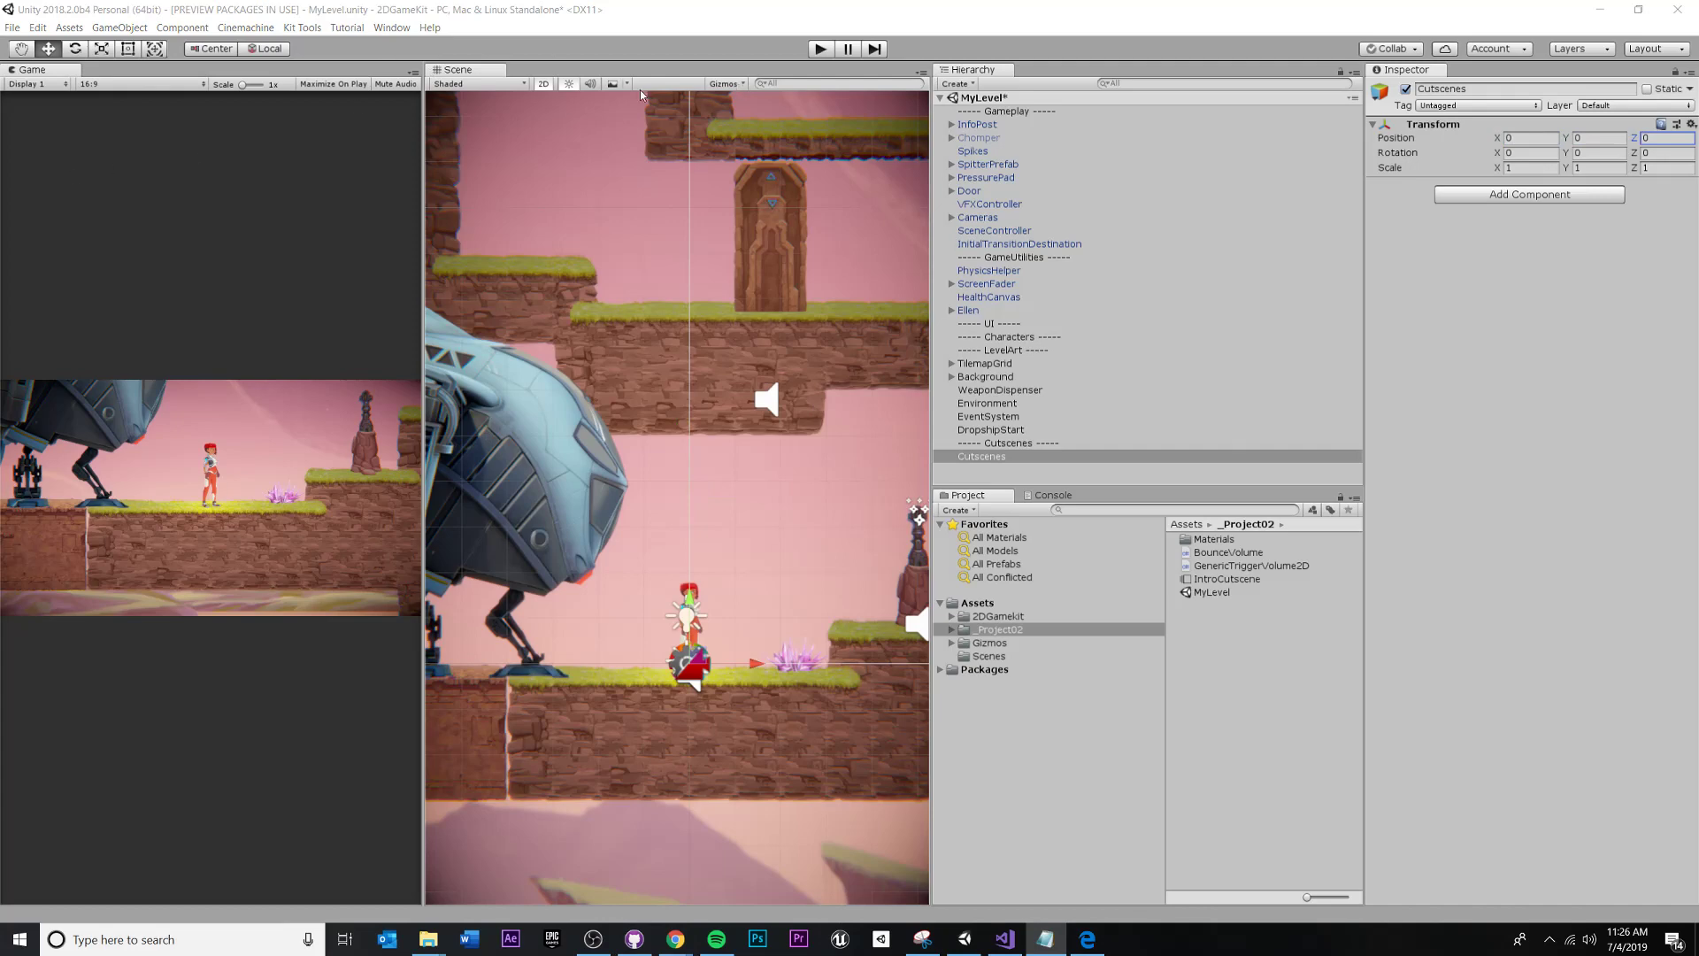
{"action": "left_click", "coordinate": [989, 466]}
{"action": "right_click", "coordinate": [983, 453]}
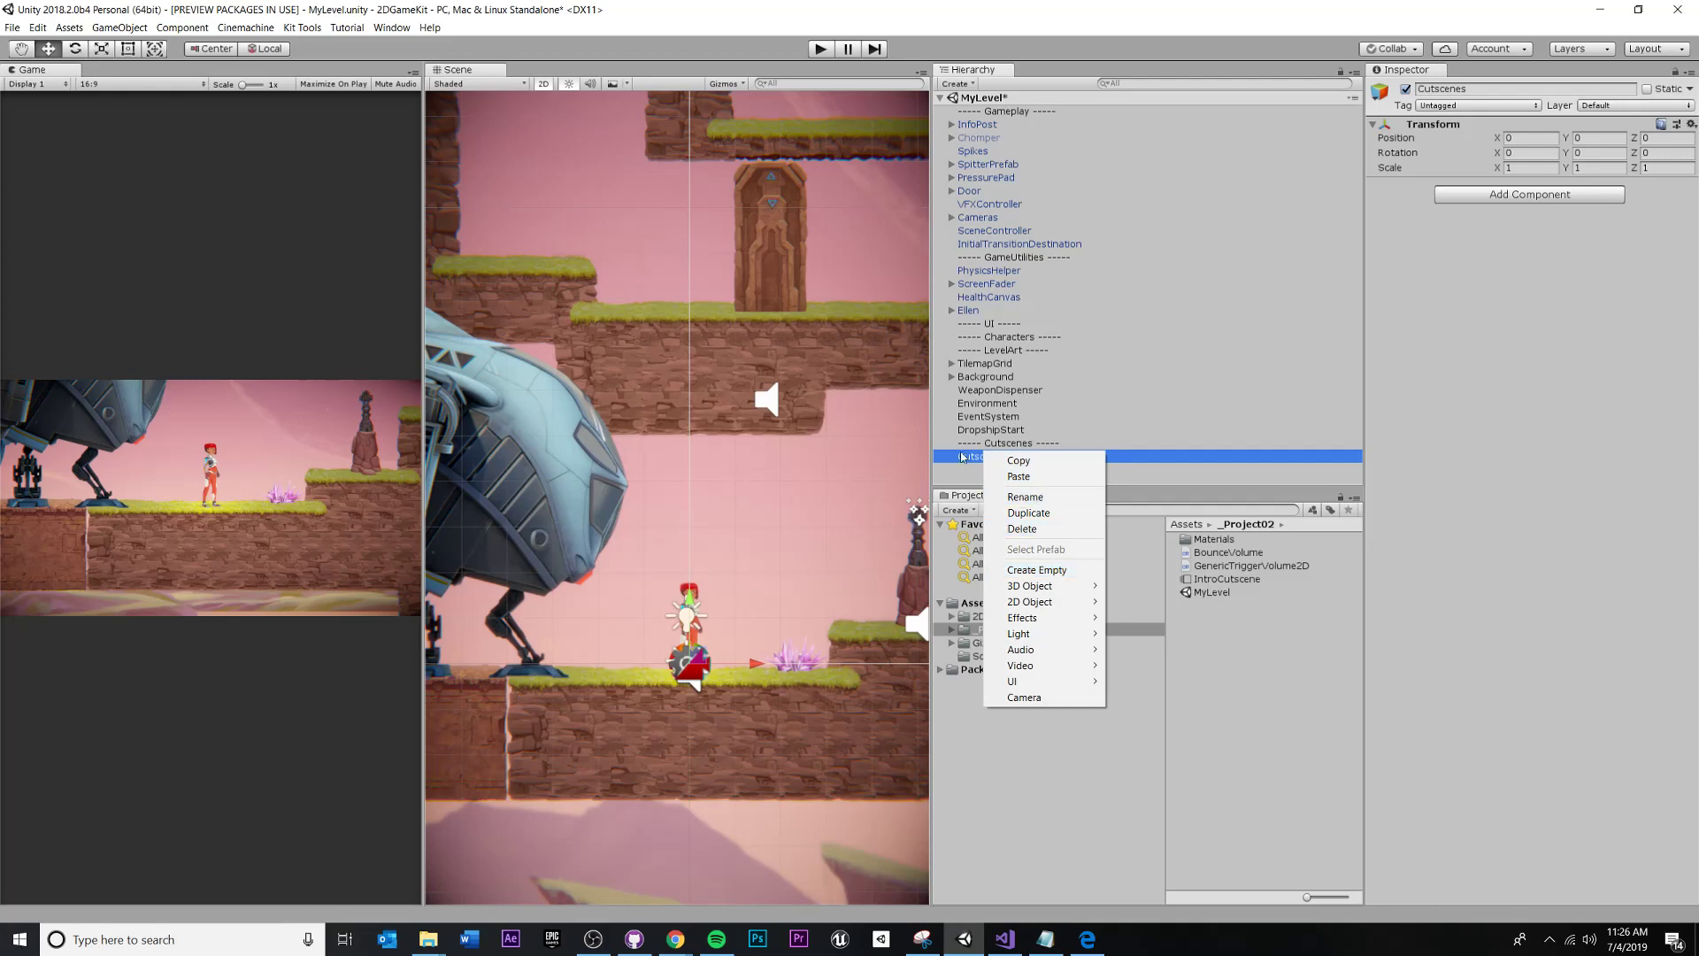
{"action": "left_click", "coordinate": [964, 456]}
{"action": "left_click", "coordinate": [974, 474]}
{"action": "right_click", "coordinate": [974, 462]}
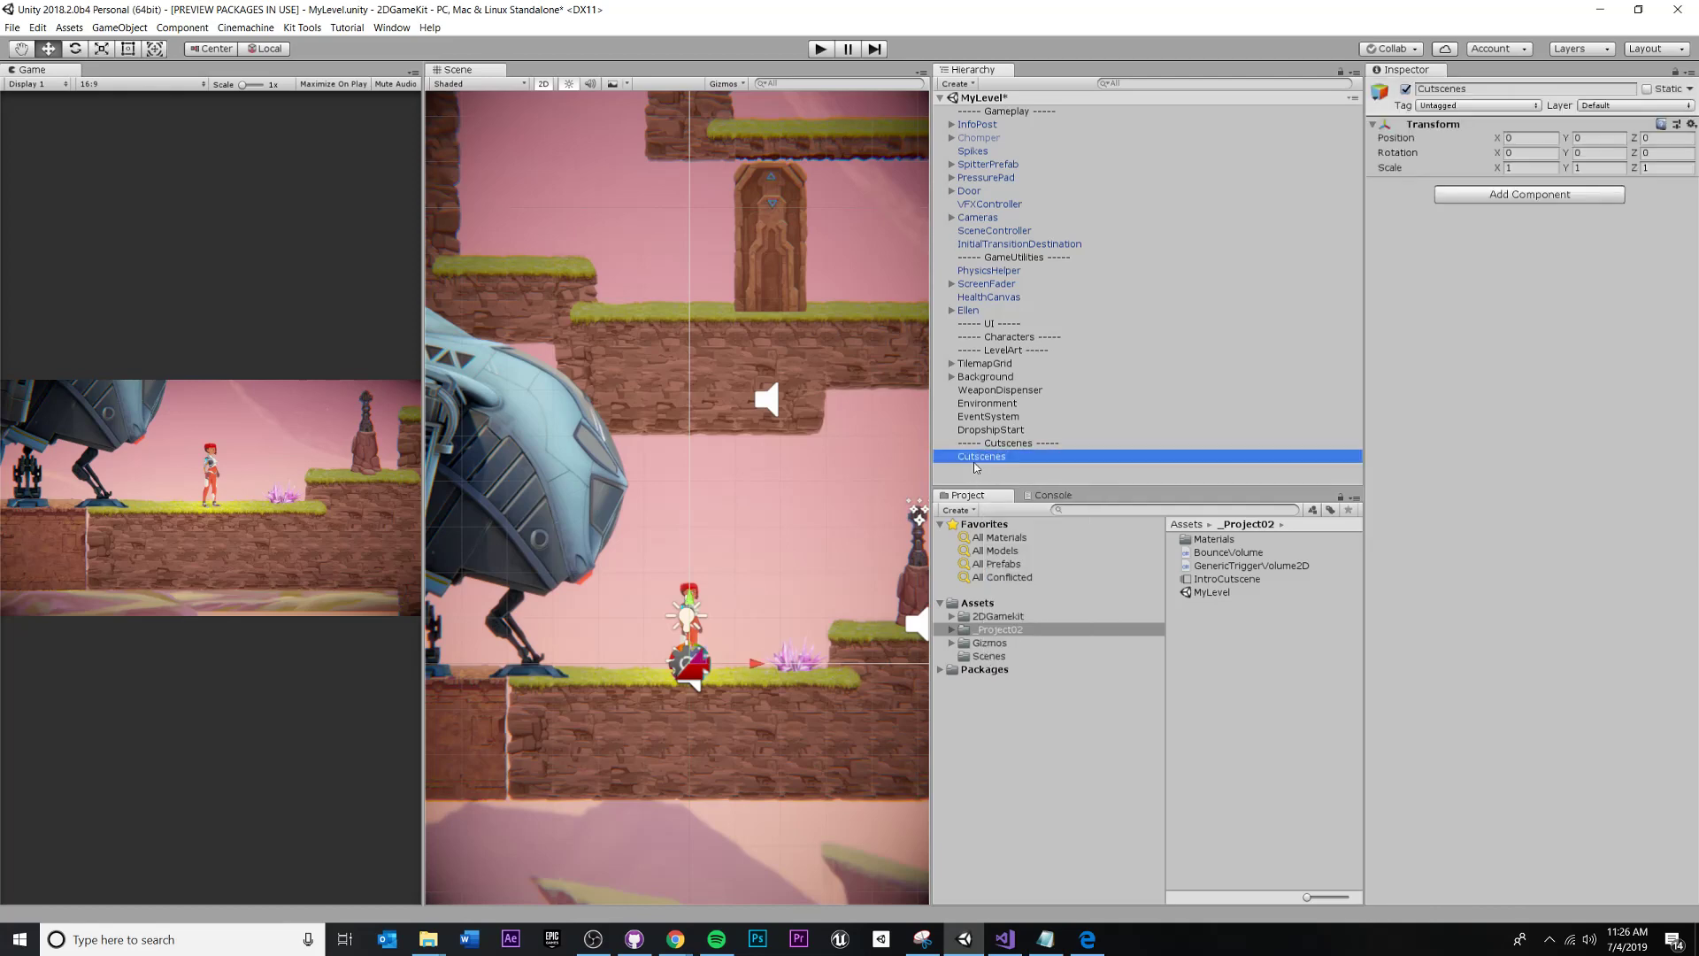
{"action": "left_click", "coordinate": [1047, 583]}
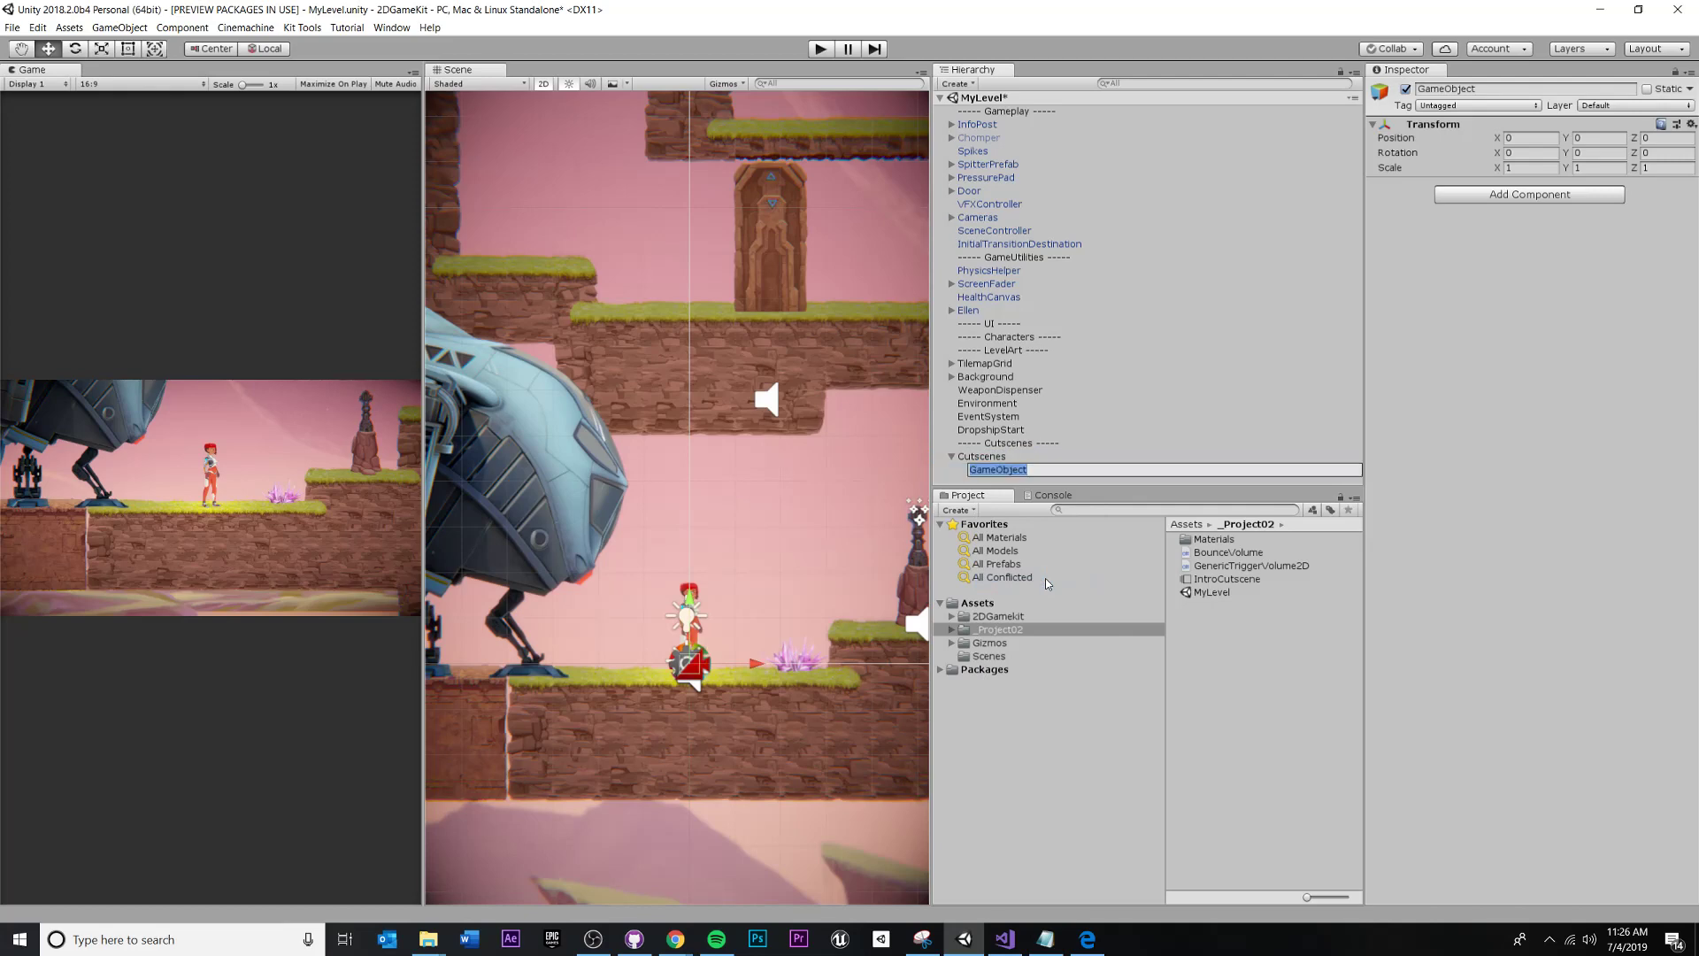
{"action": "type", "text": "Intro"}
{"action": "key", "text": "Return"}
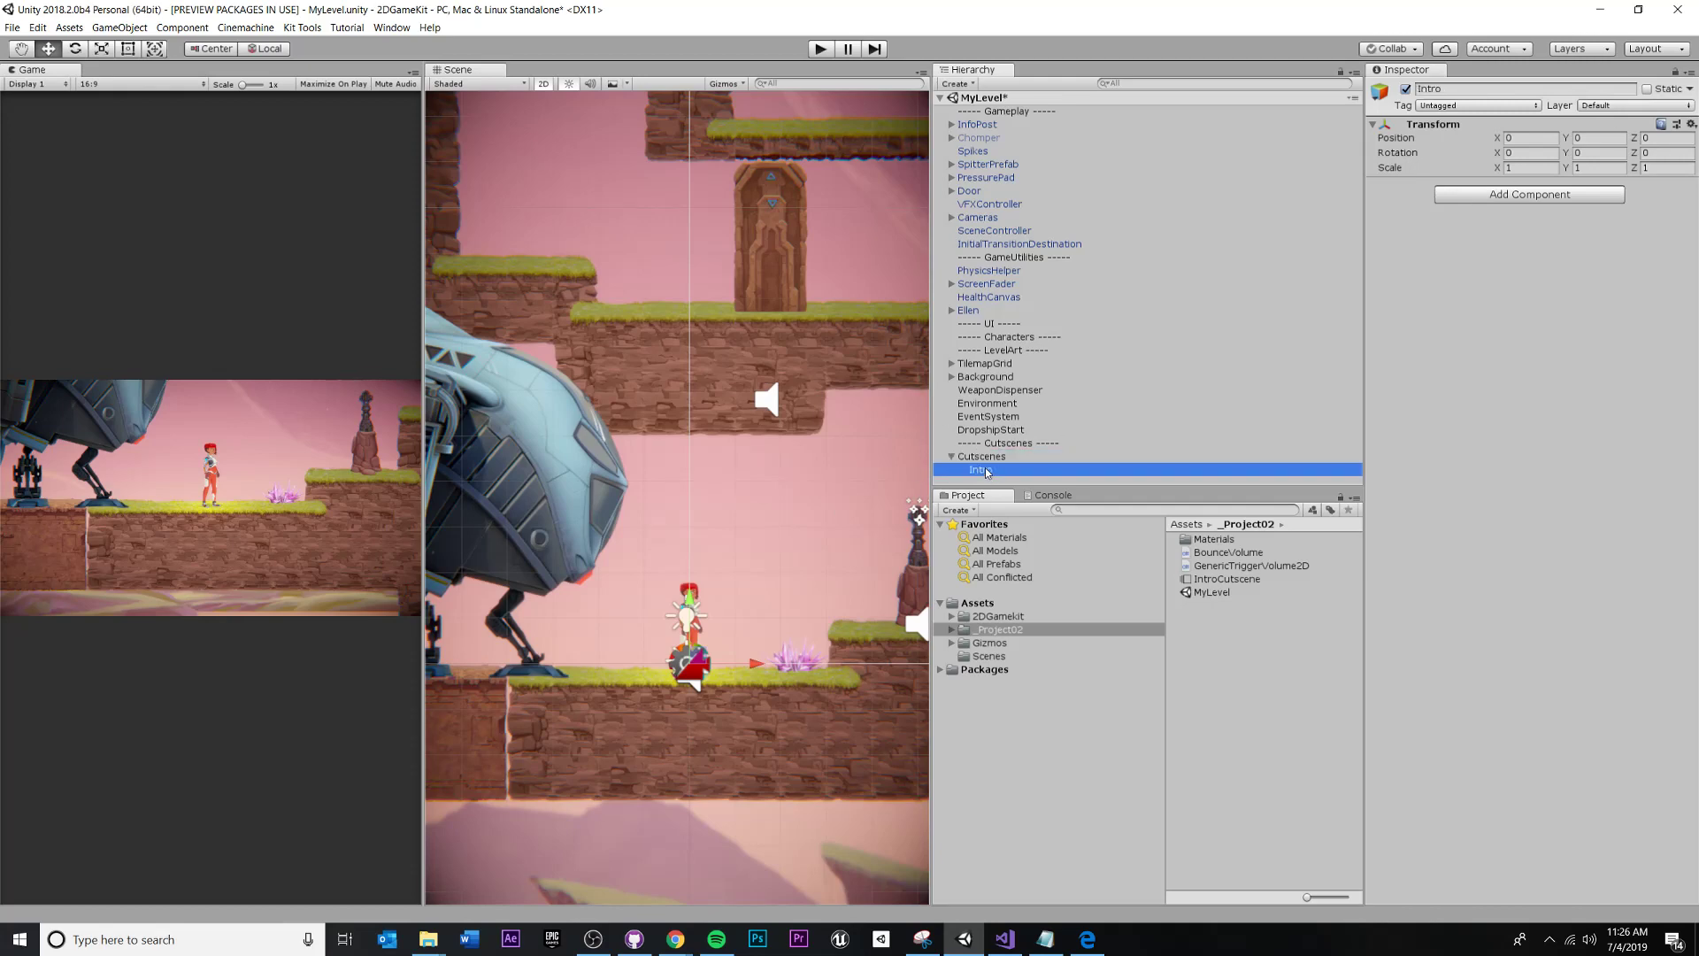
- Select the Intro object and frame it in the Scene view
{"action": "middle_click_drag", "start_coordinate": [885, 463], "coordinate": [729, 489]}
{"action": "scroll", "coordinate": [733, 485], "scroll_direction": "down", "scroll_amount": 7}
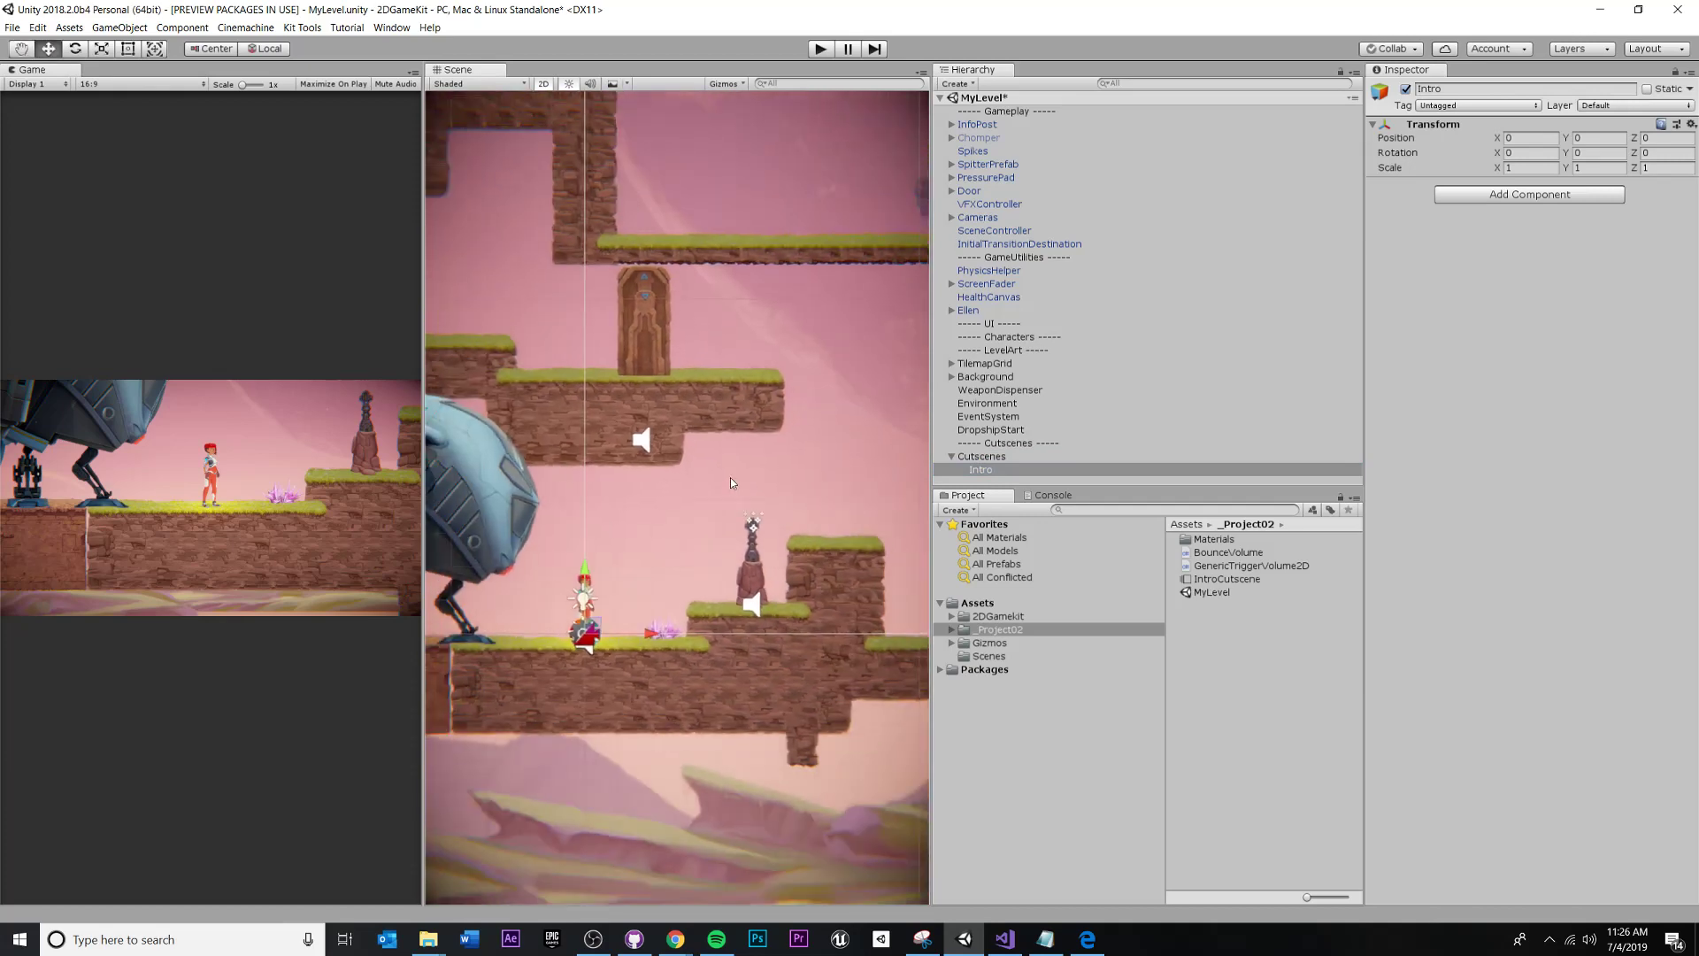
{"action": "middle_click_drag", "start_coordinate": [848, 518], "coordinate": [779, 495]}
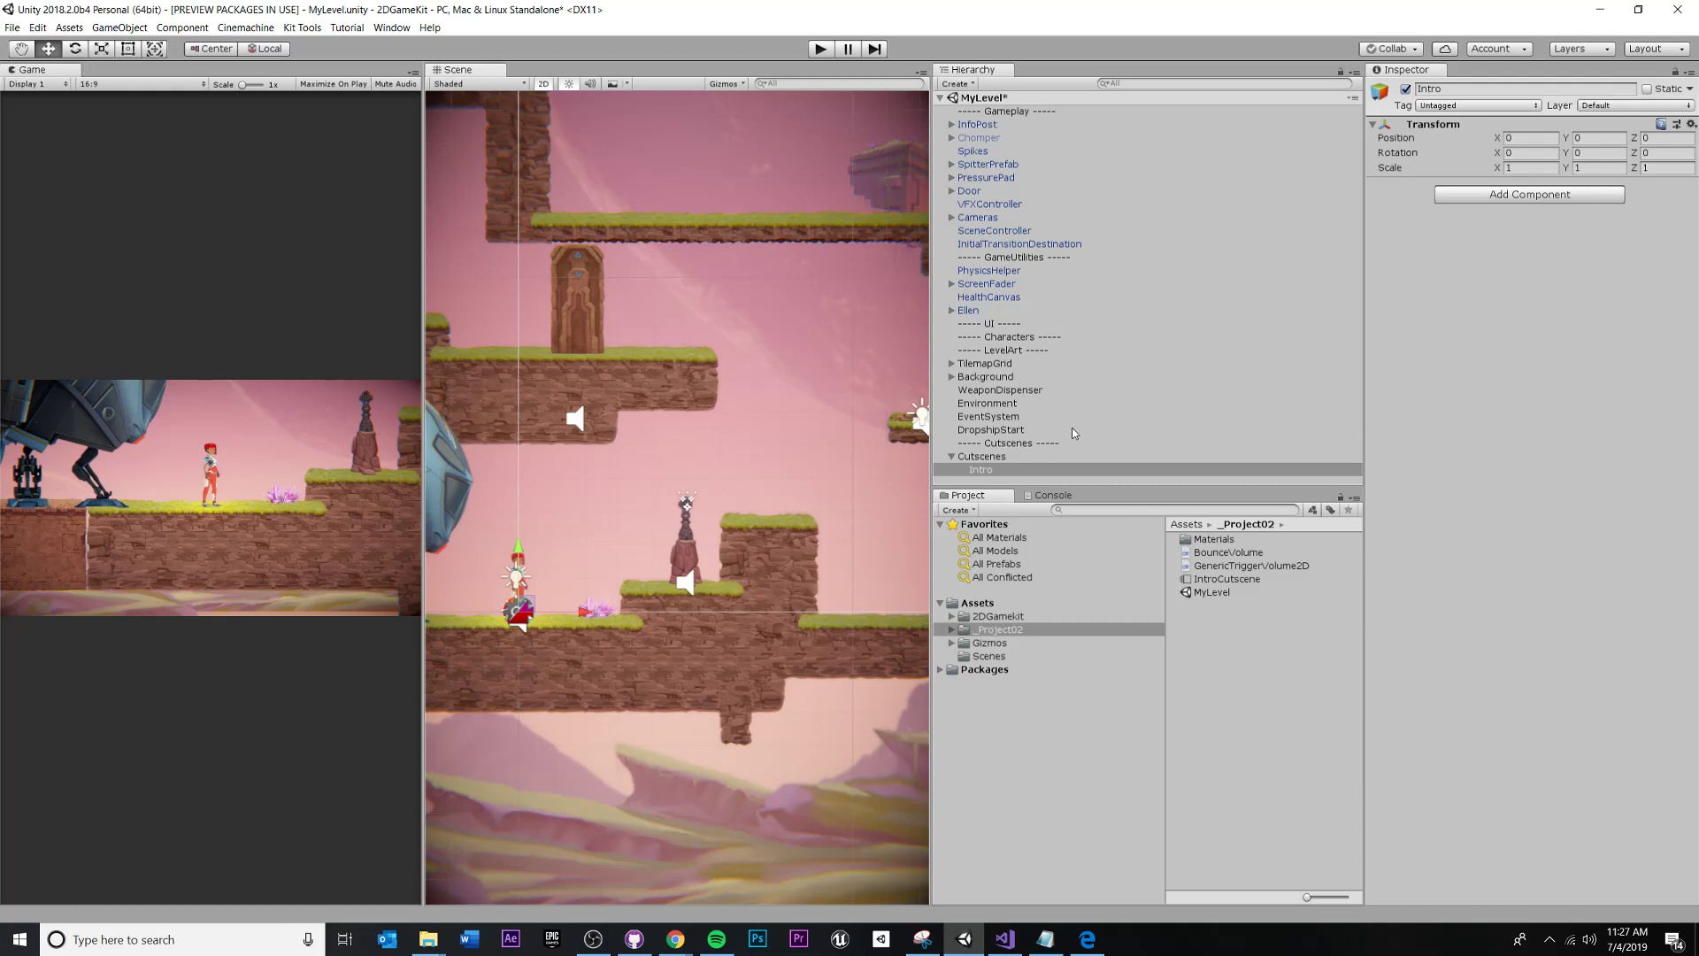
{"action": "left_click", "coordinate": [983, 469]}
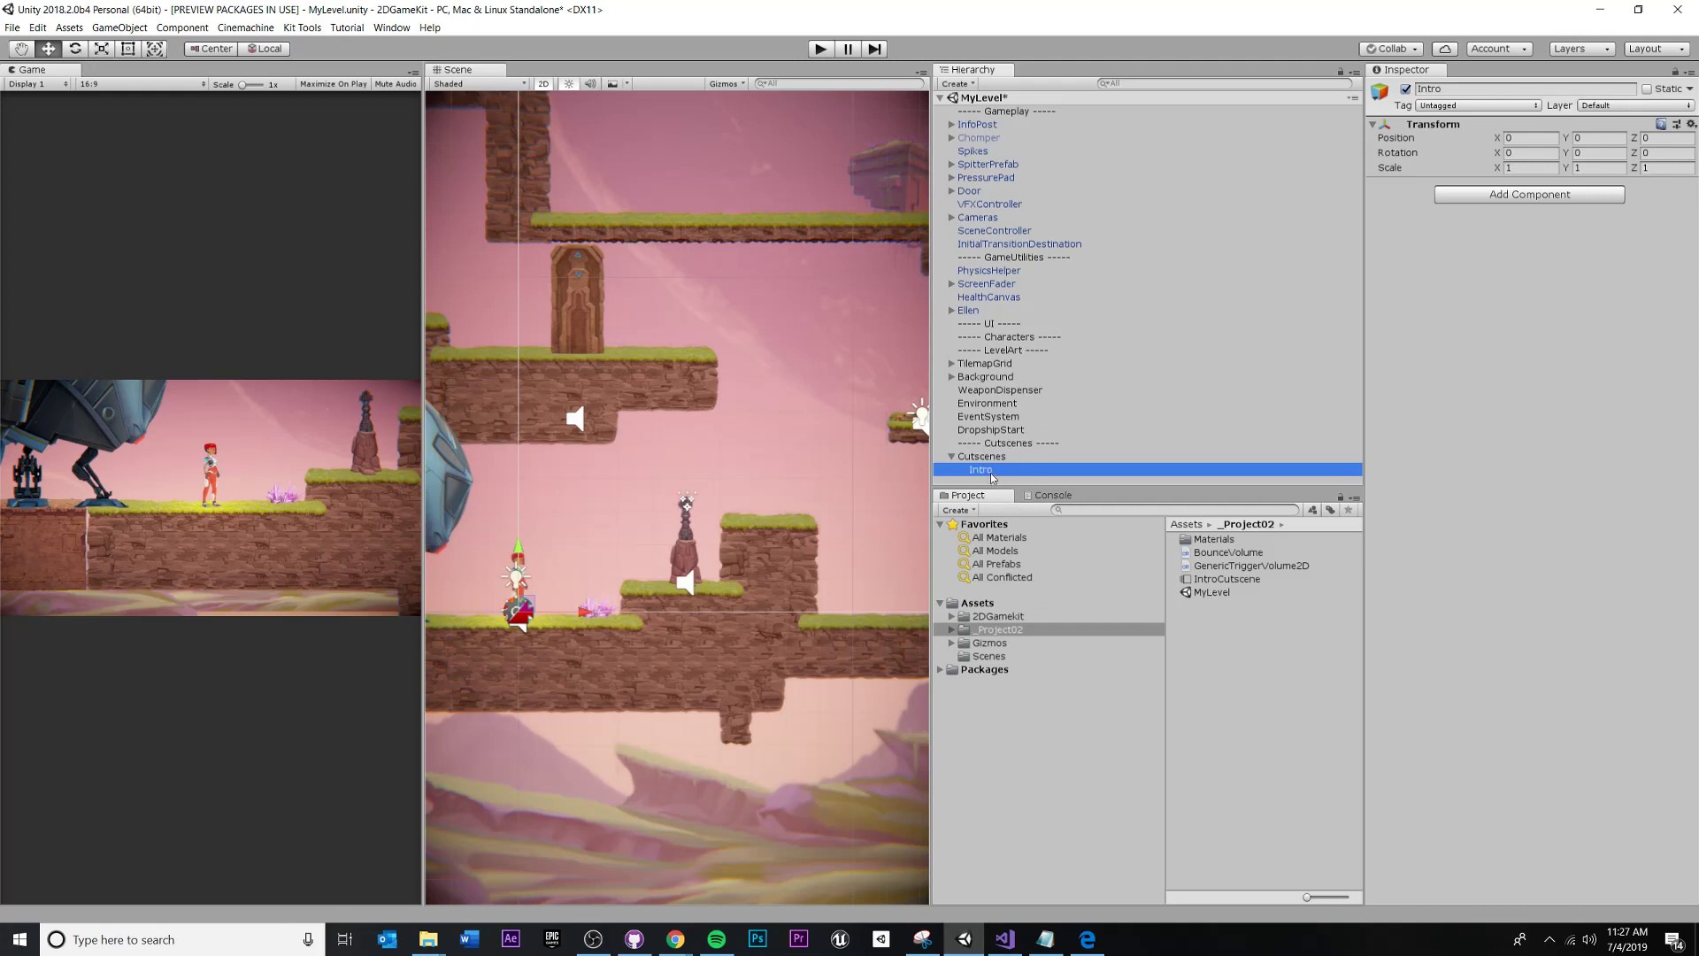
{"action": "left_click", "coordinate": [1009, 443]}
{"action": "left_click", "coordinate": [996, 470]}
{"action": "key", "text": "f"}
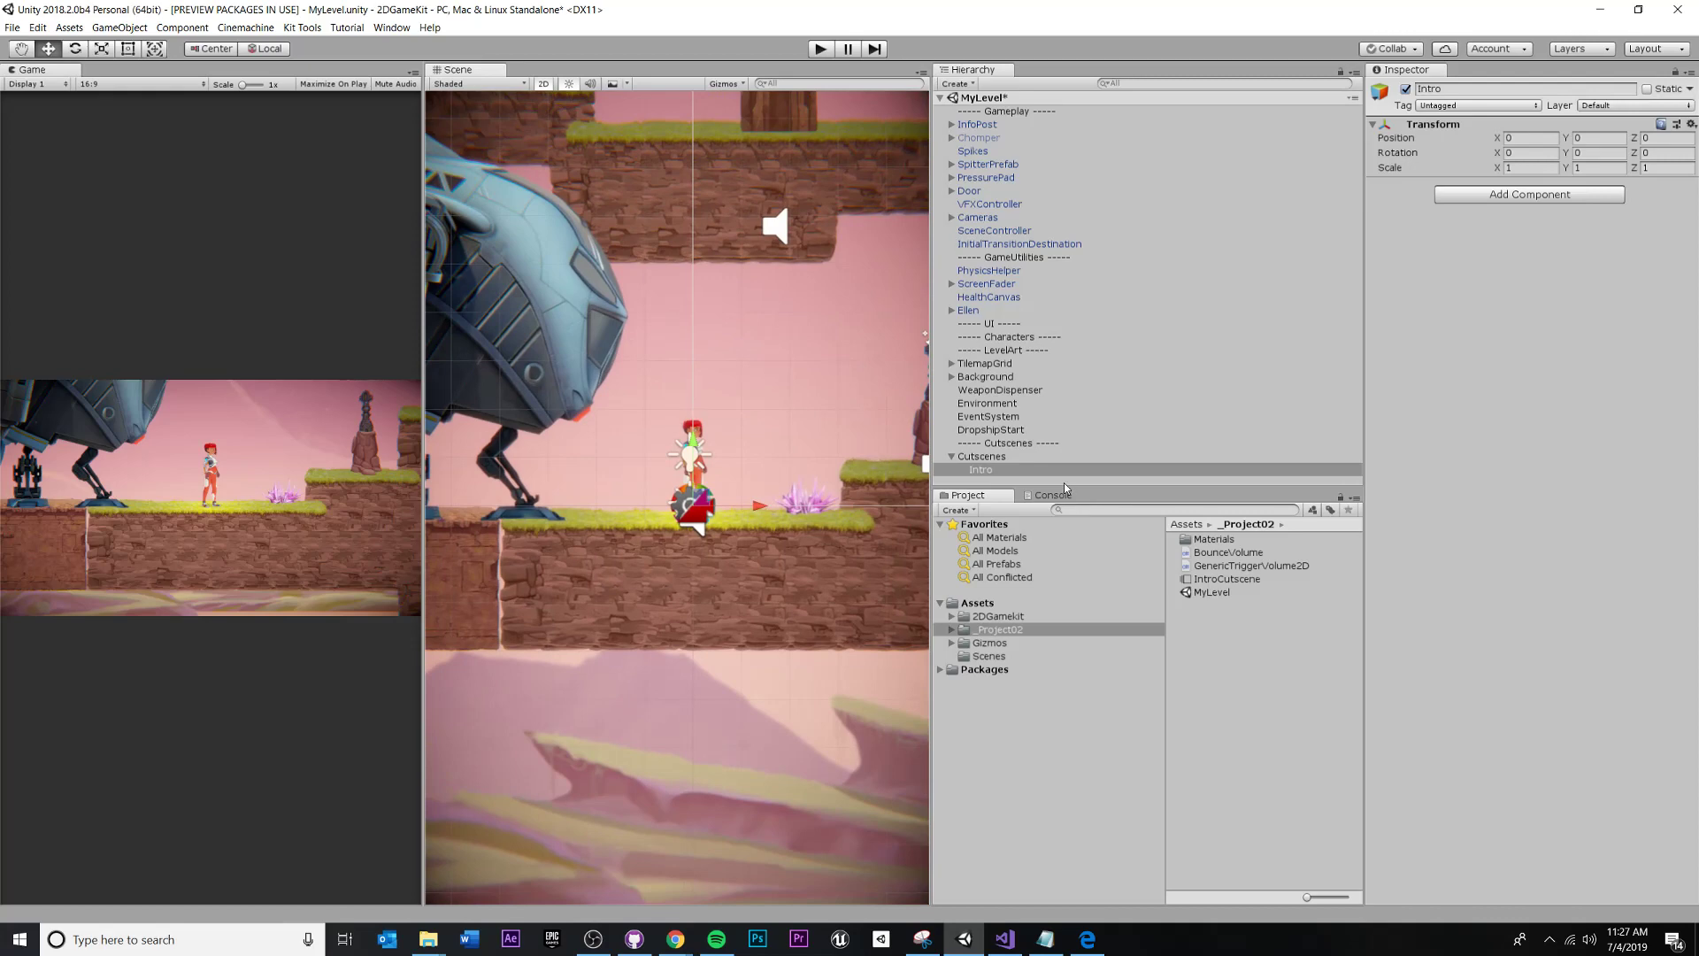
- Duplicate the Intro object under Cutscenes and rename the copy Exit Cutscene
{"action": "left_click", "coordinate": [988, 468]}
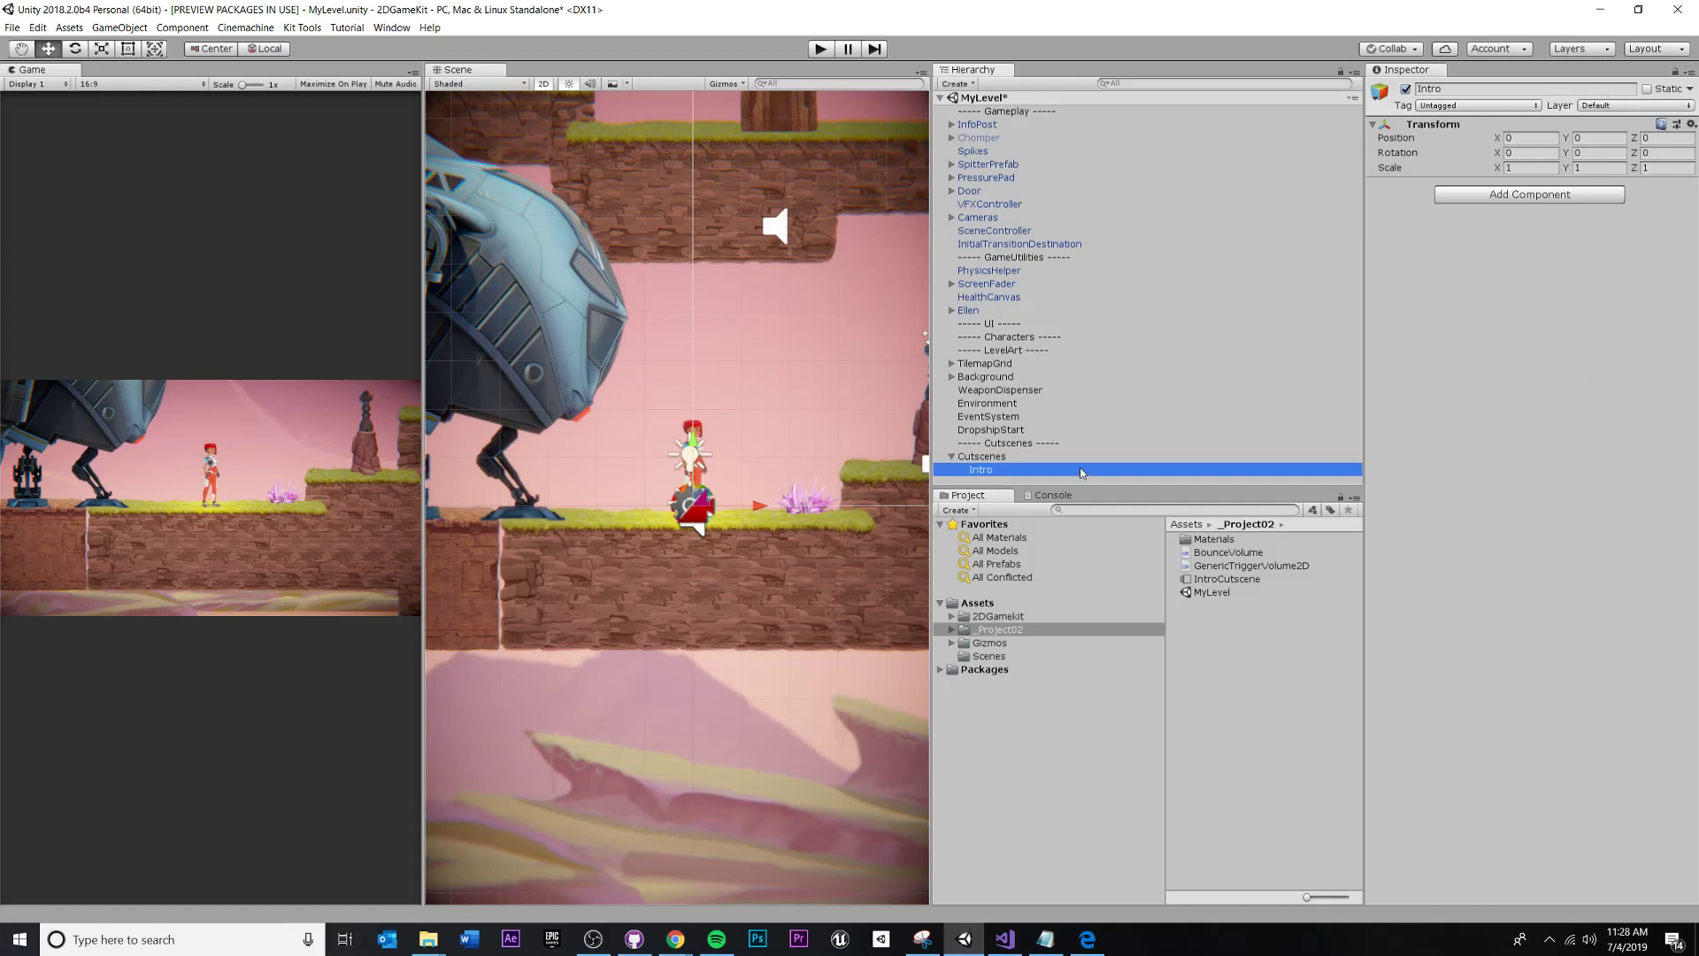
{"action": "key", "text": "ctrl+d"}
{"action": "left_click", "coordinate": [997, 479]}
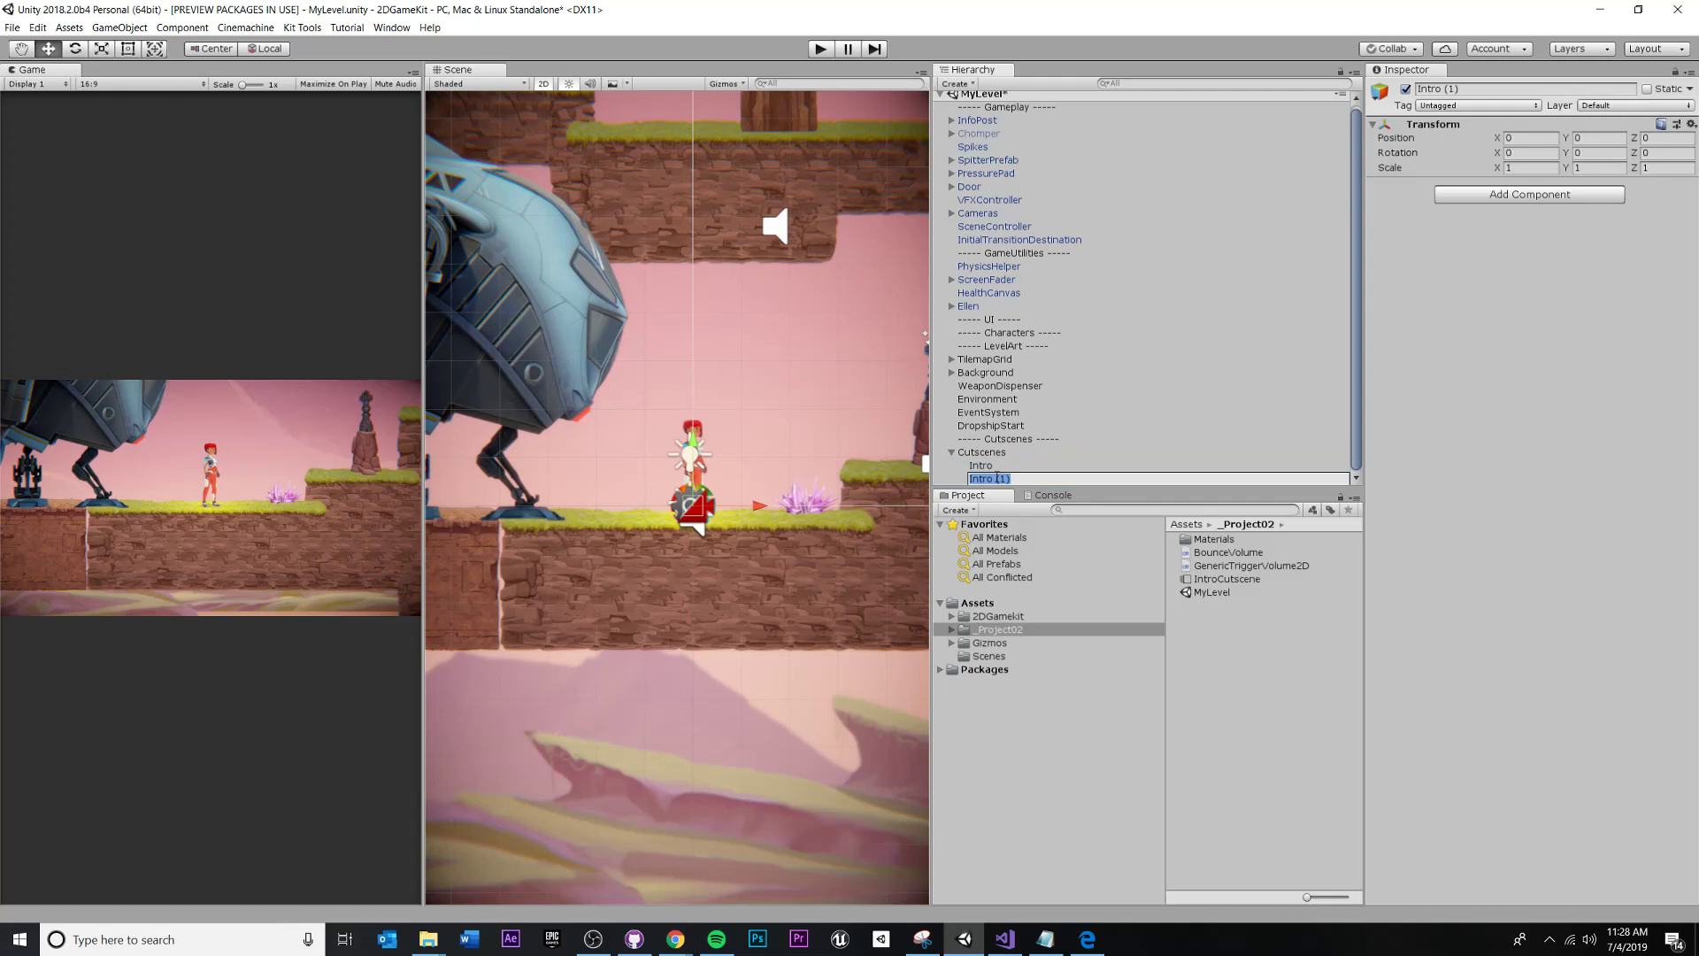
{"action": "type", "text": "Exit Cutscene"}
{"action": "key", "text": "Return"}
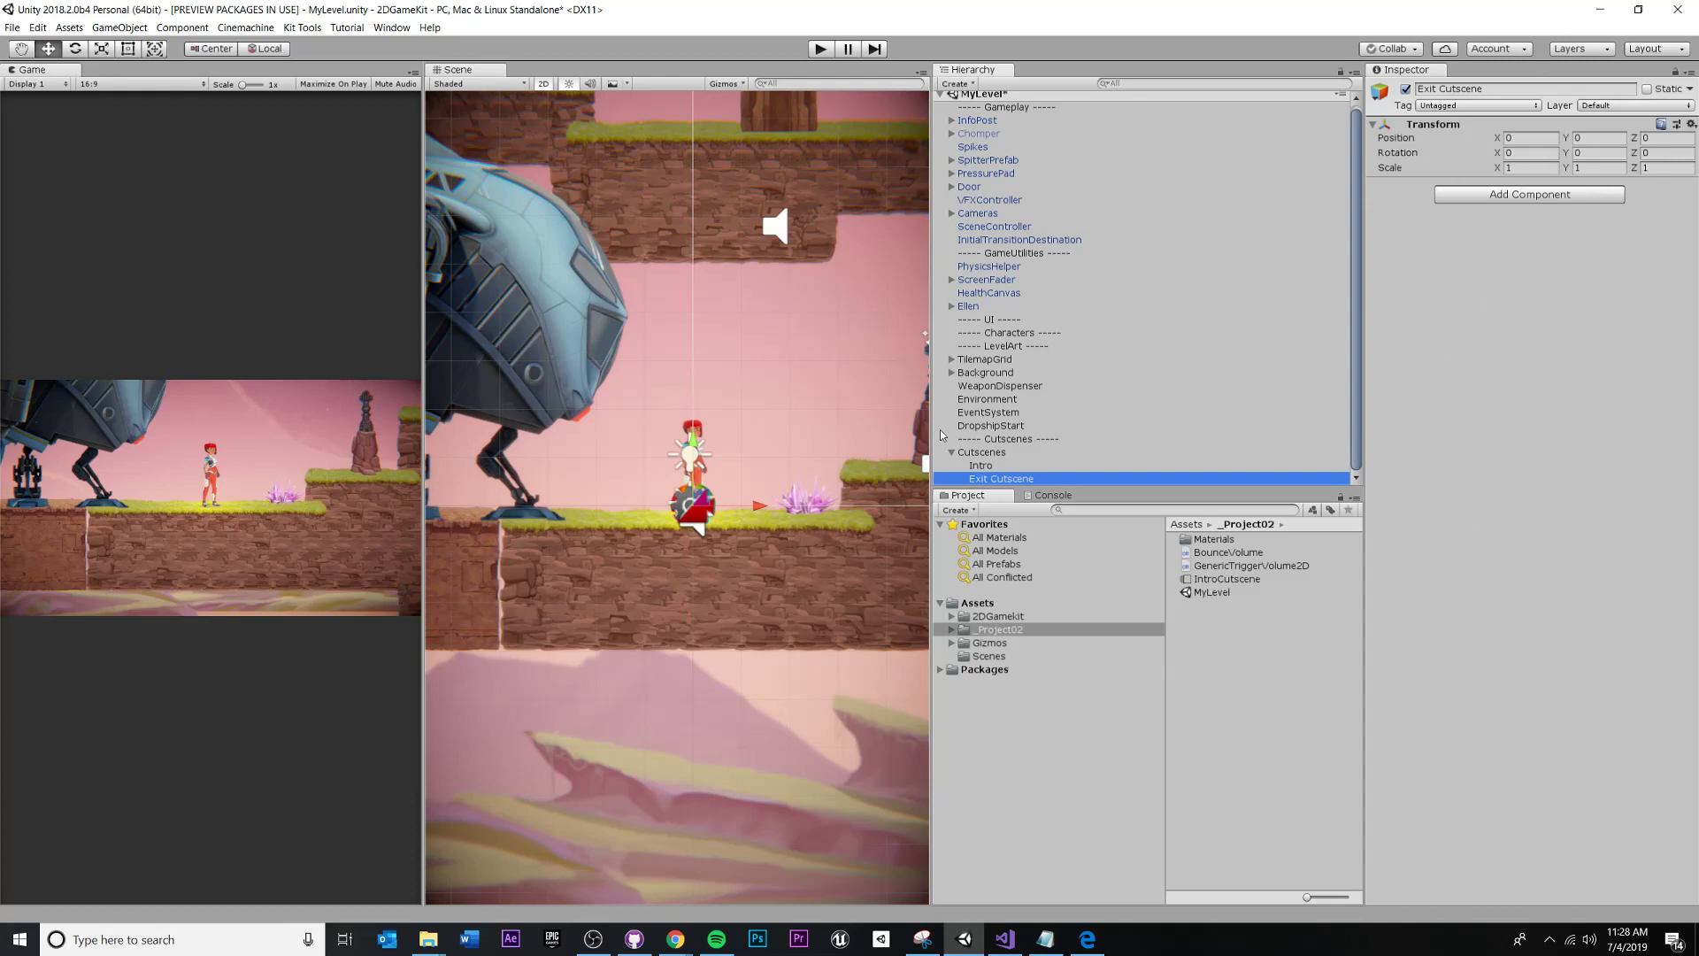
- Delete the Exit Cutscene object from the Cutscenes group
{"action": "left_click", "coordinate": [1006, 467]}
{"action": "left_click", "coordinate": [994, 478]}
{"action": "key", "text": "Delete"}
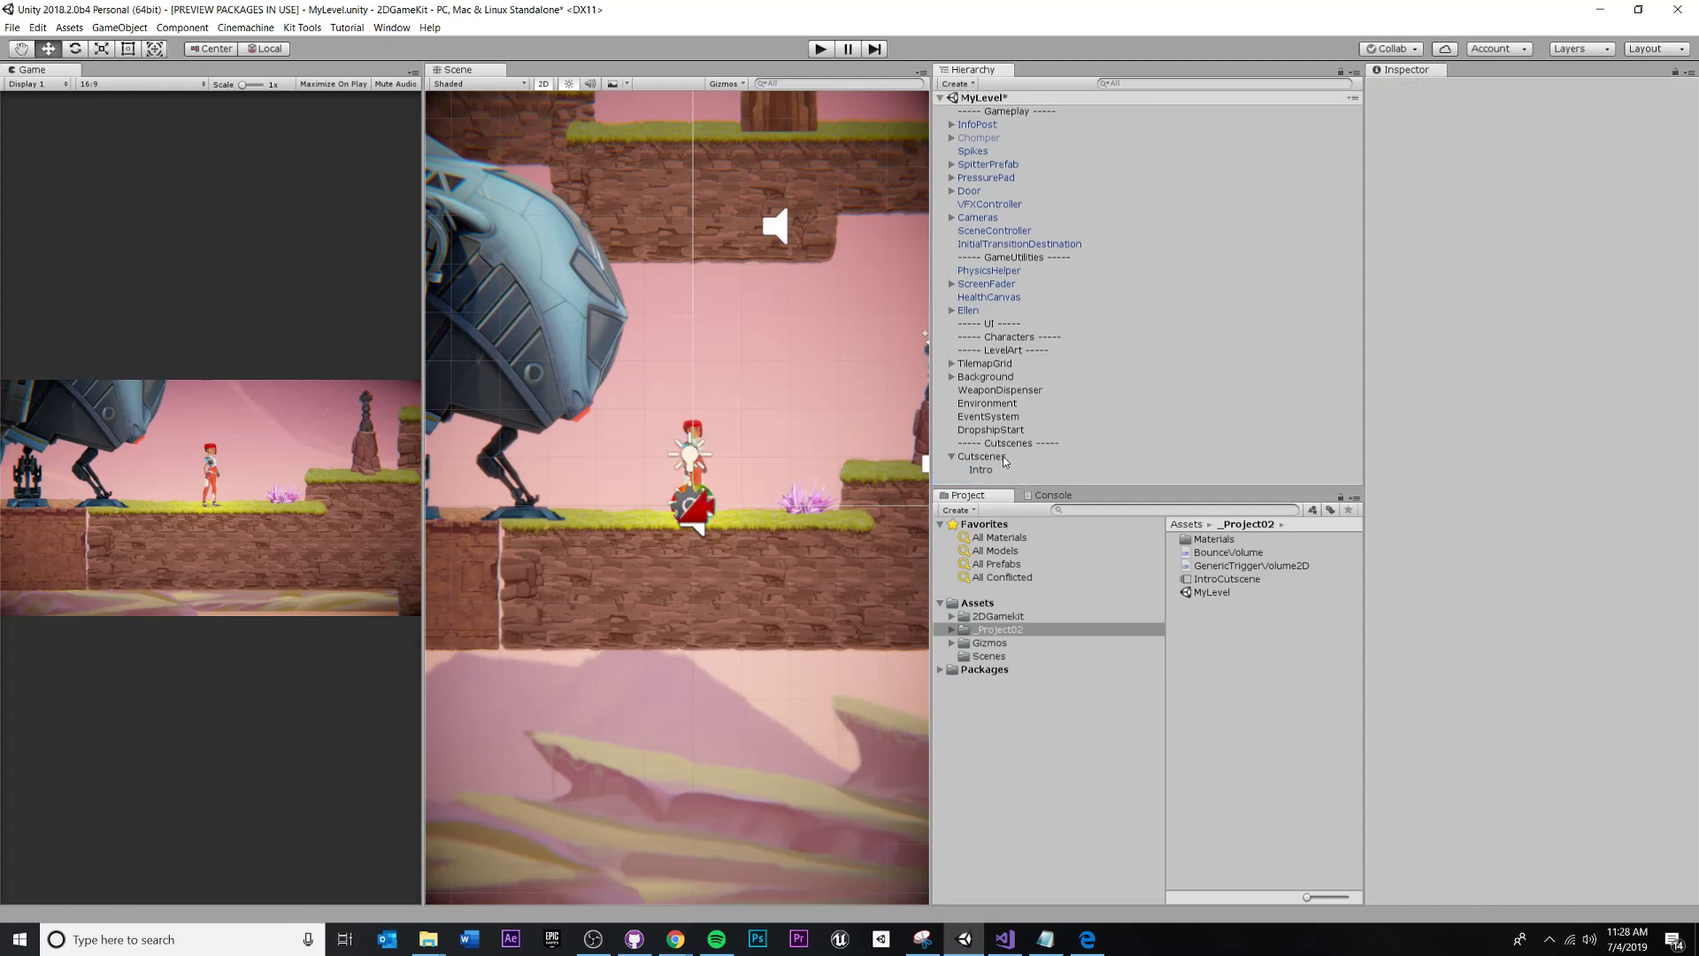
- Add a Playable Director component to the Intro object
{"action": "left_click", "coordinate": [984, 466]}
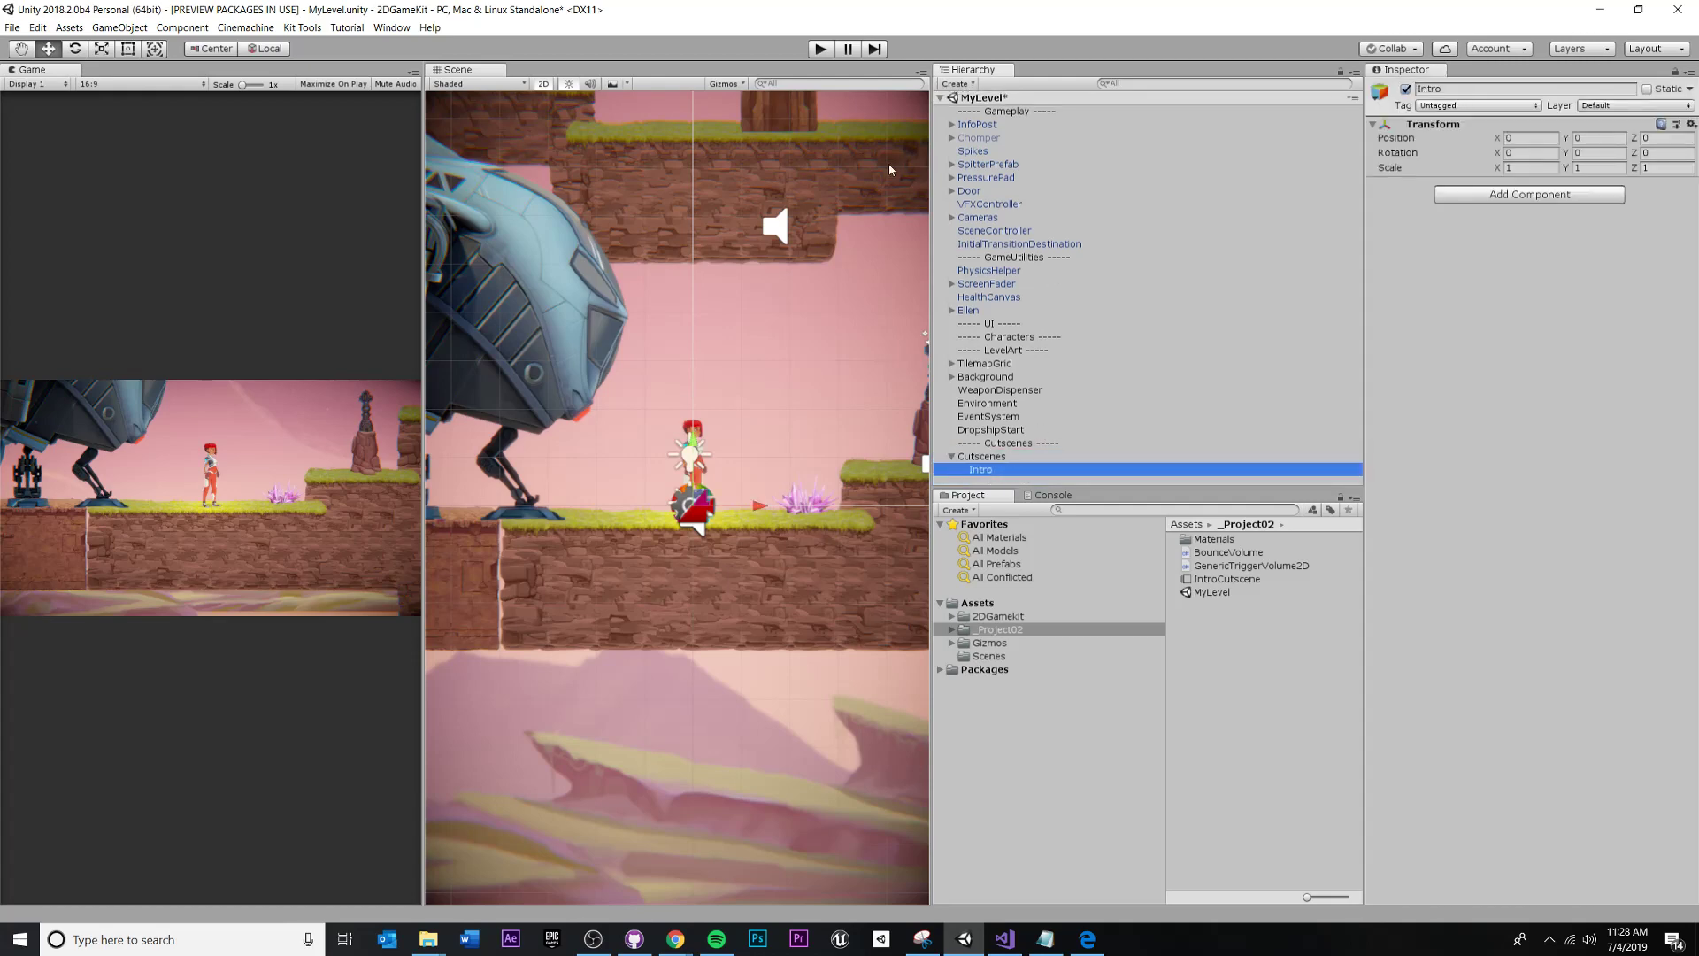
{"action": "left_click", "coordinate": [1497, 195]}
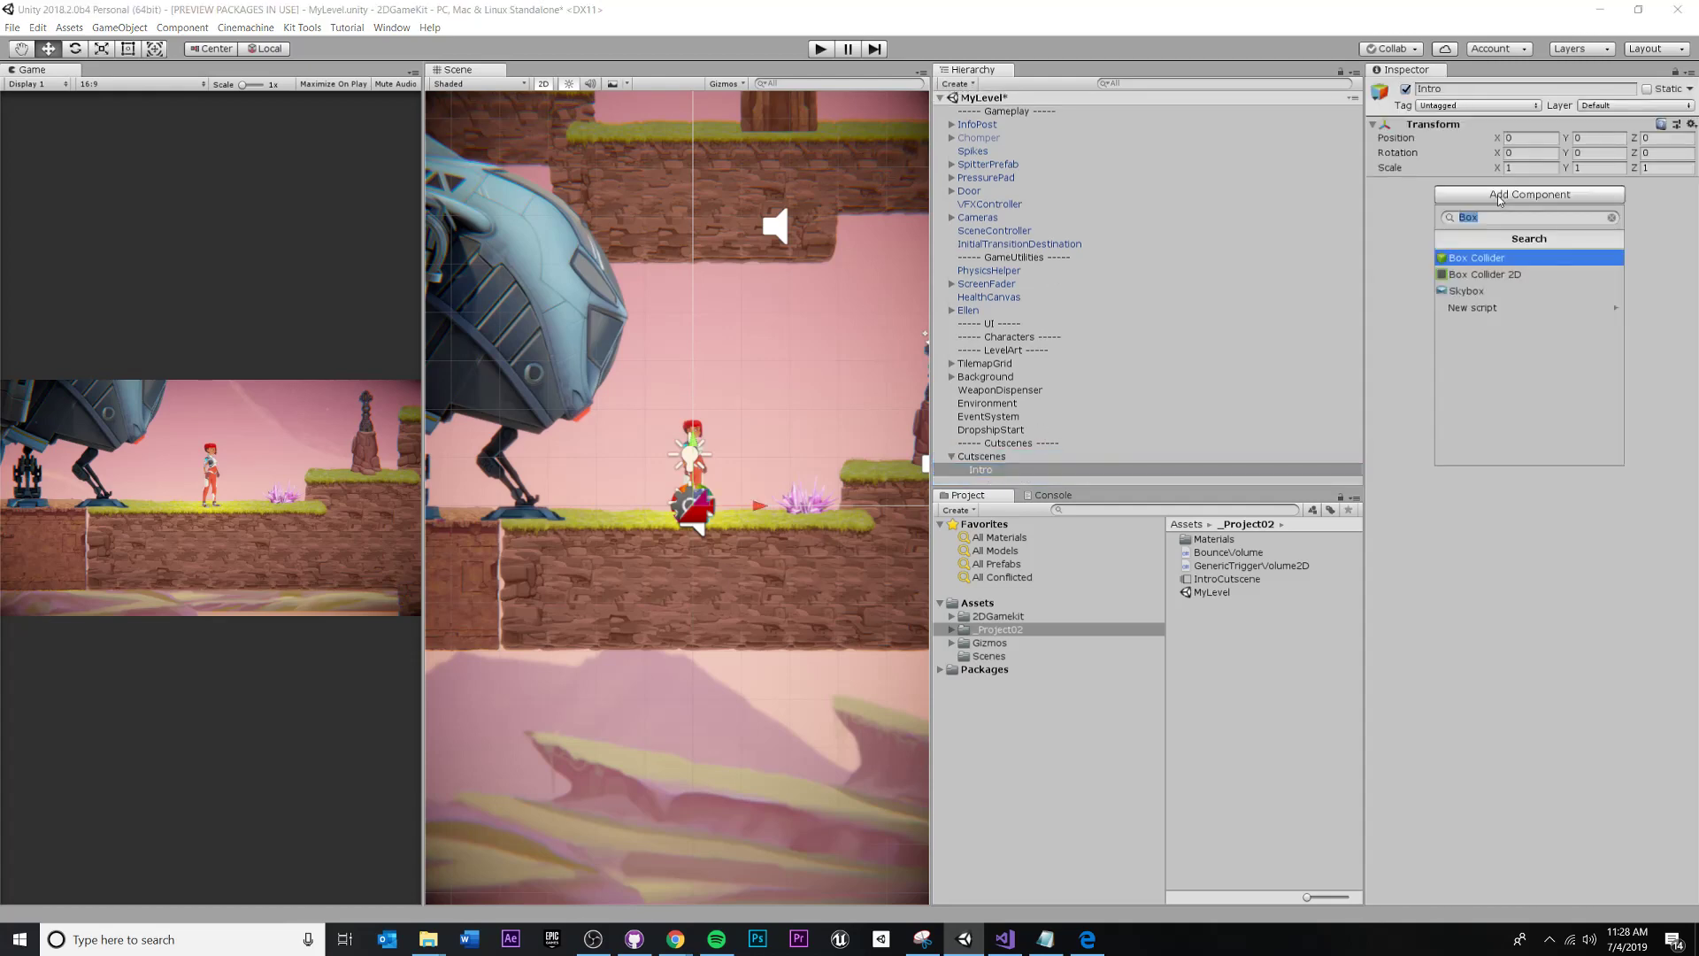
{"action": "type", "text": "Playable"}
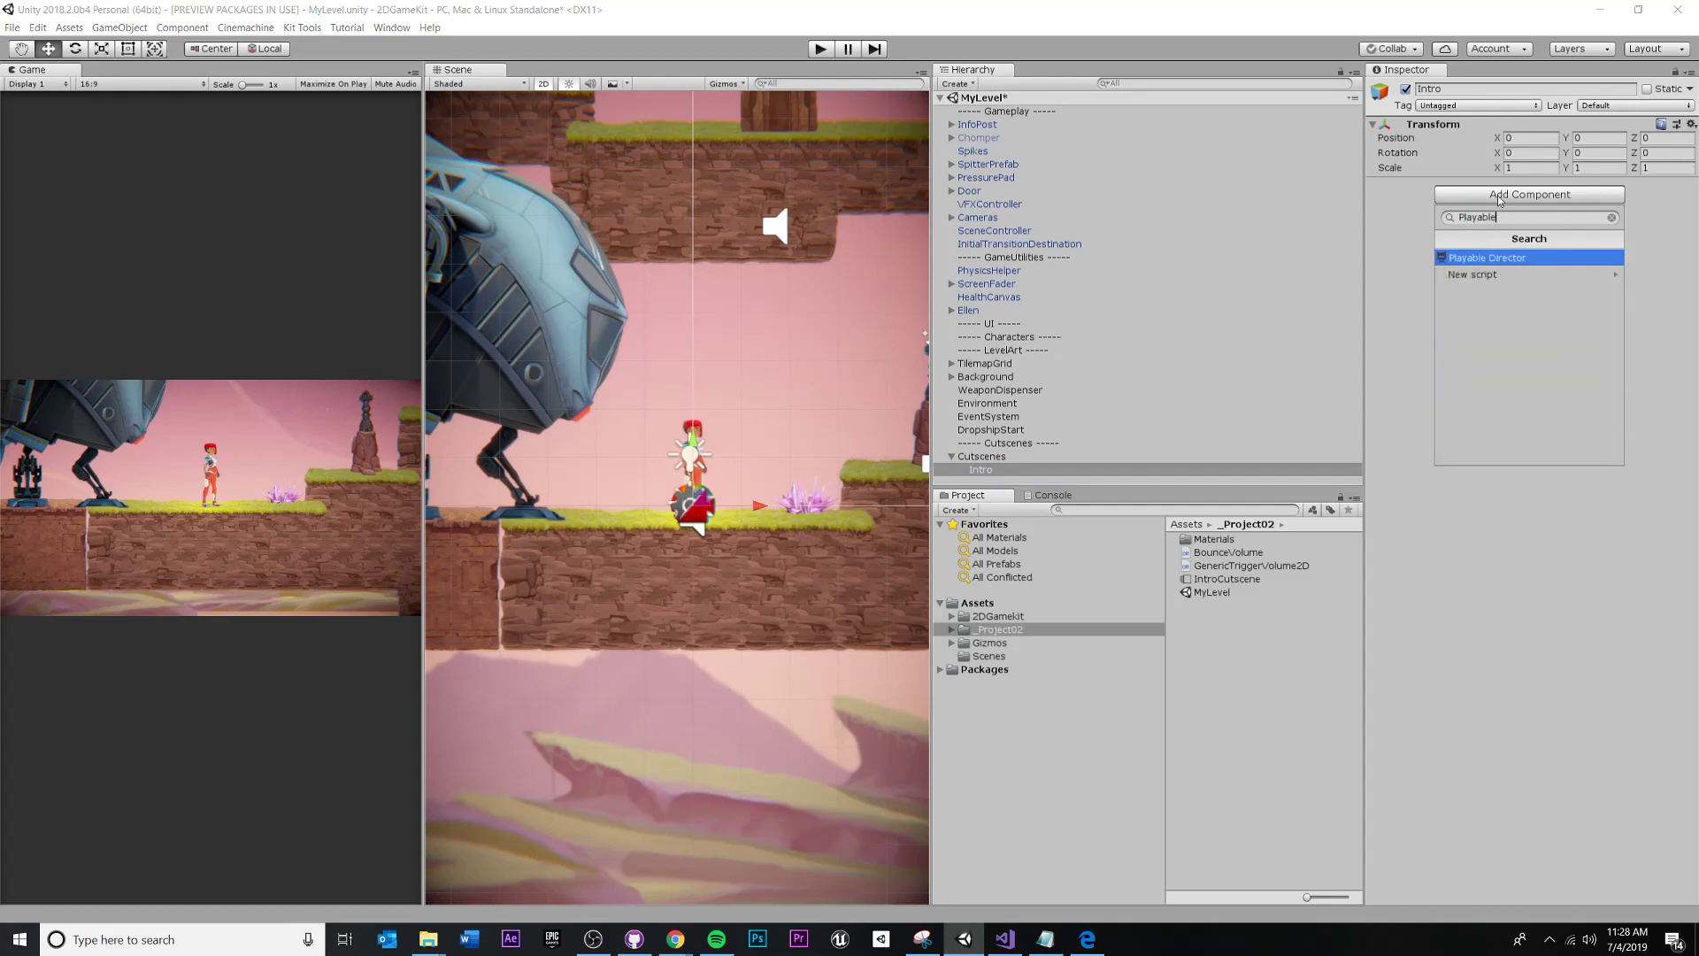
{"action": "key", "text": "Return"}
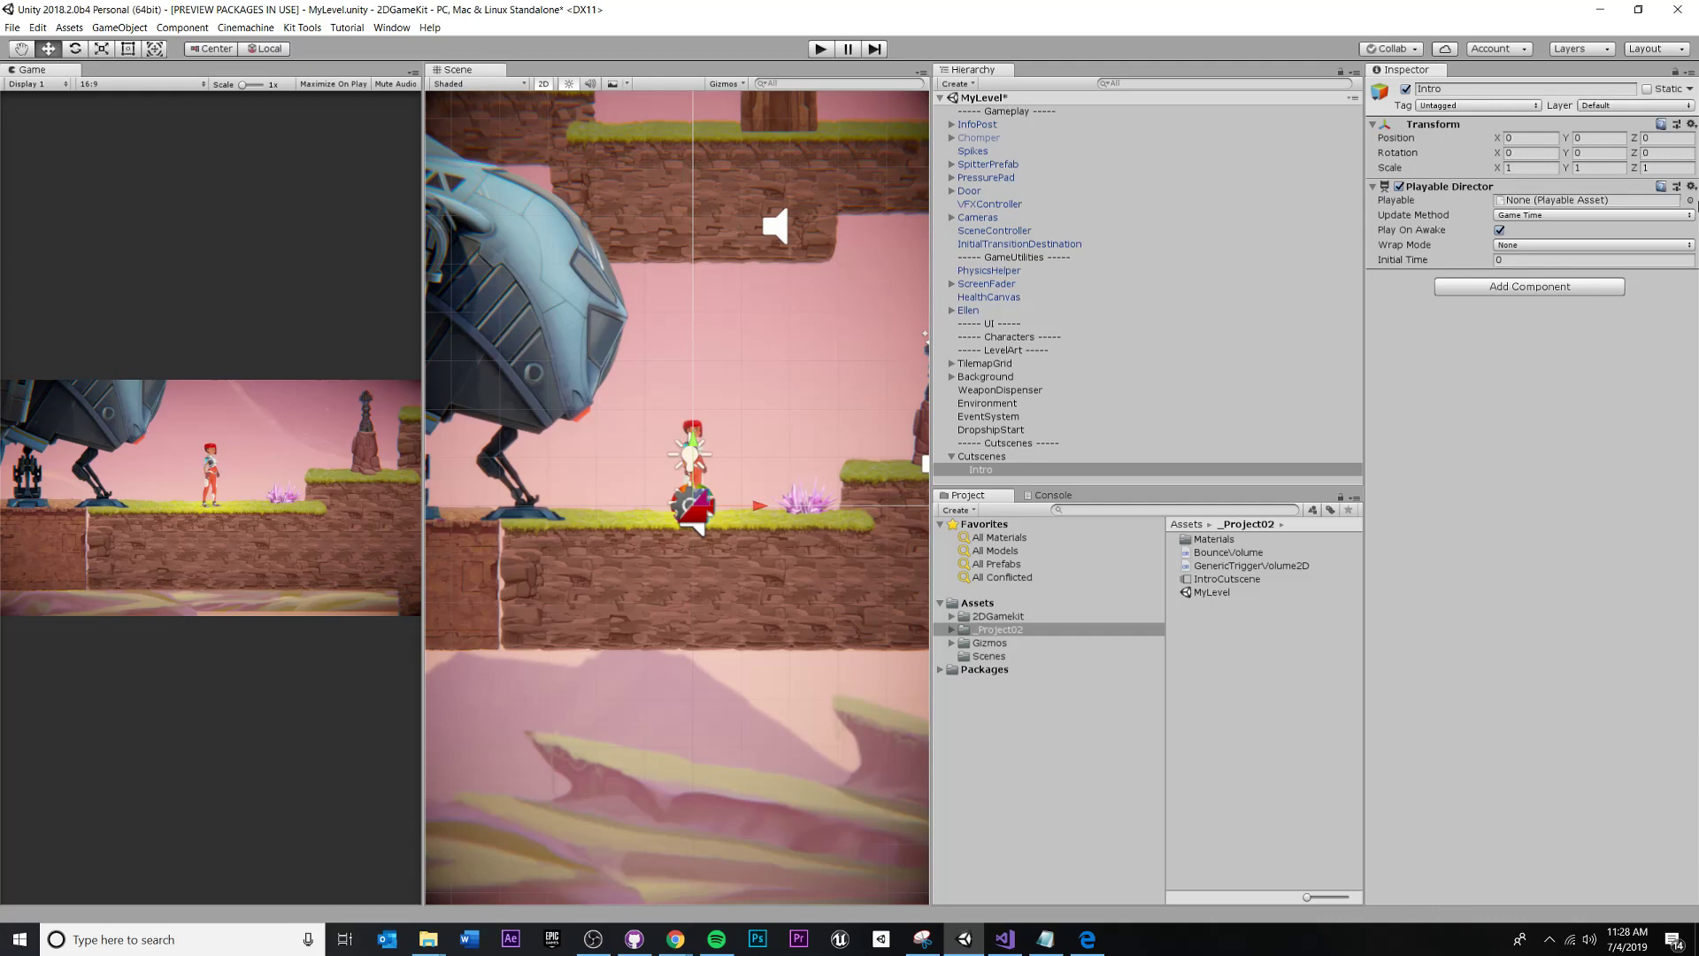
- Assign the IntroCutscene timeline asset as the Playable of the Intro object's Playable Director
{"action": "left_click", "coordinate": [1689, 201]}
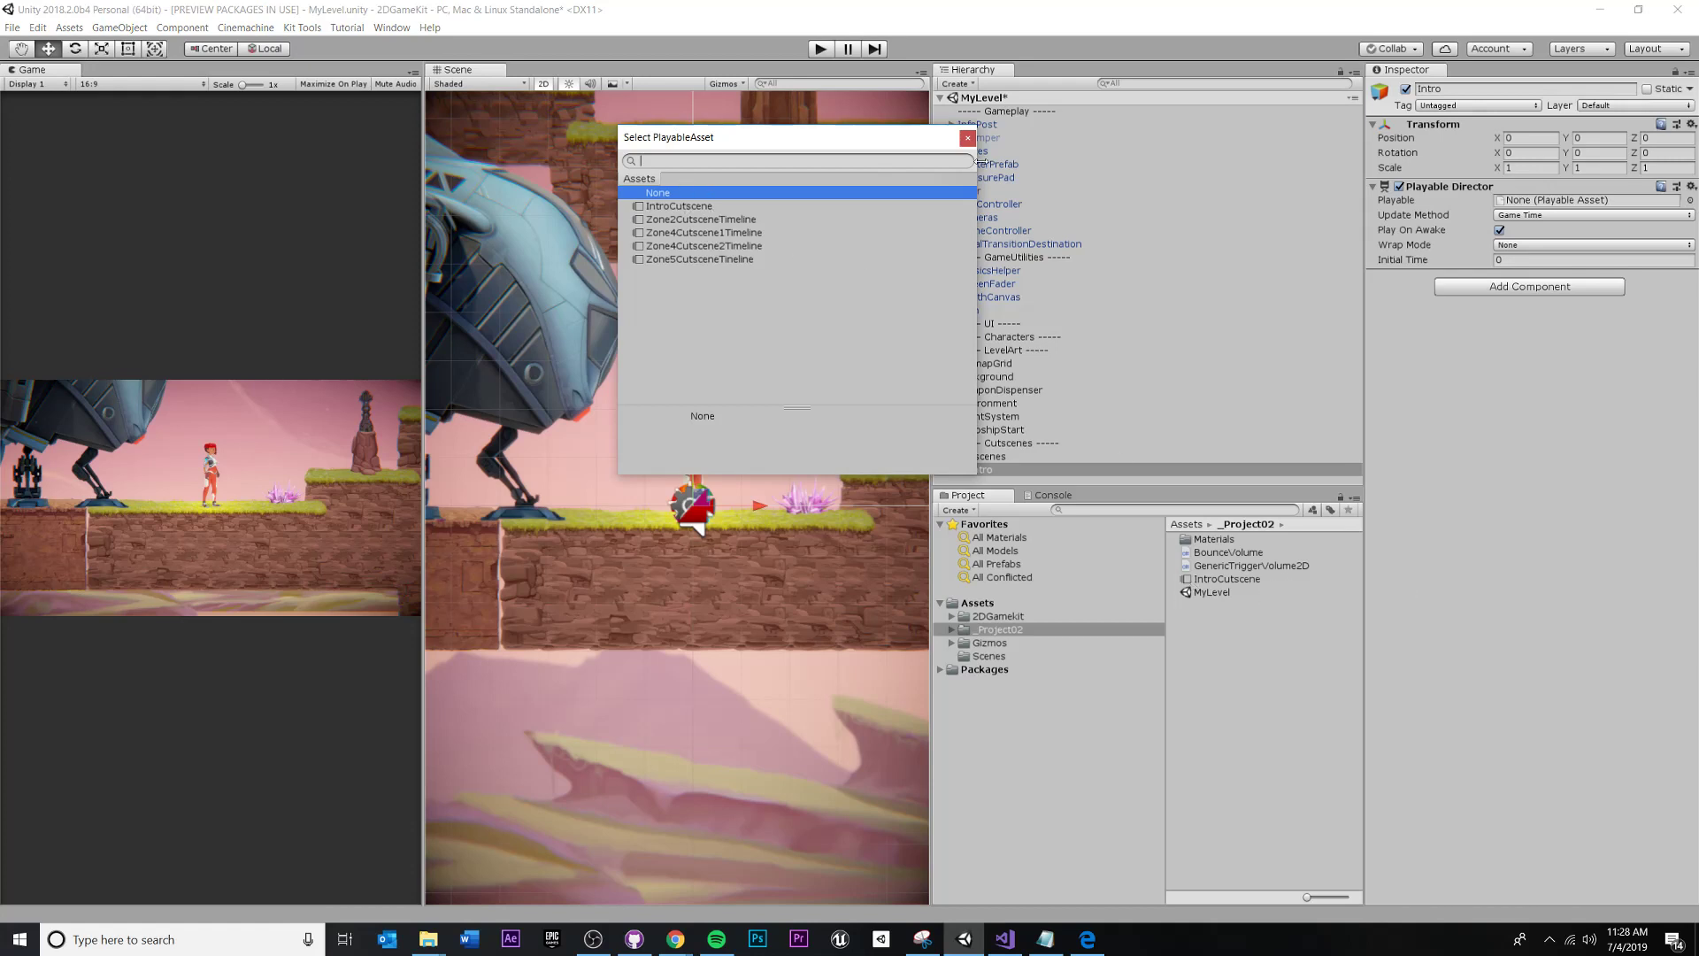
{"action": "left_click", "coordinate": [968, 139]}
{"action": "left_click_drag", "start_coordinate": [1230, 580], "coordinate": [1557, 200]}
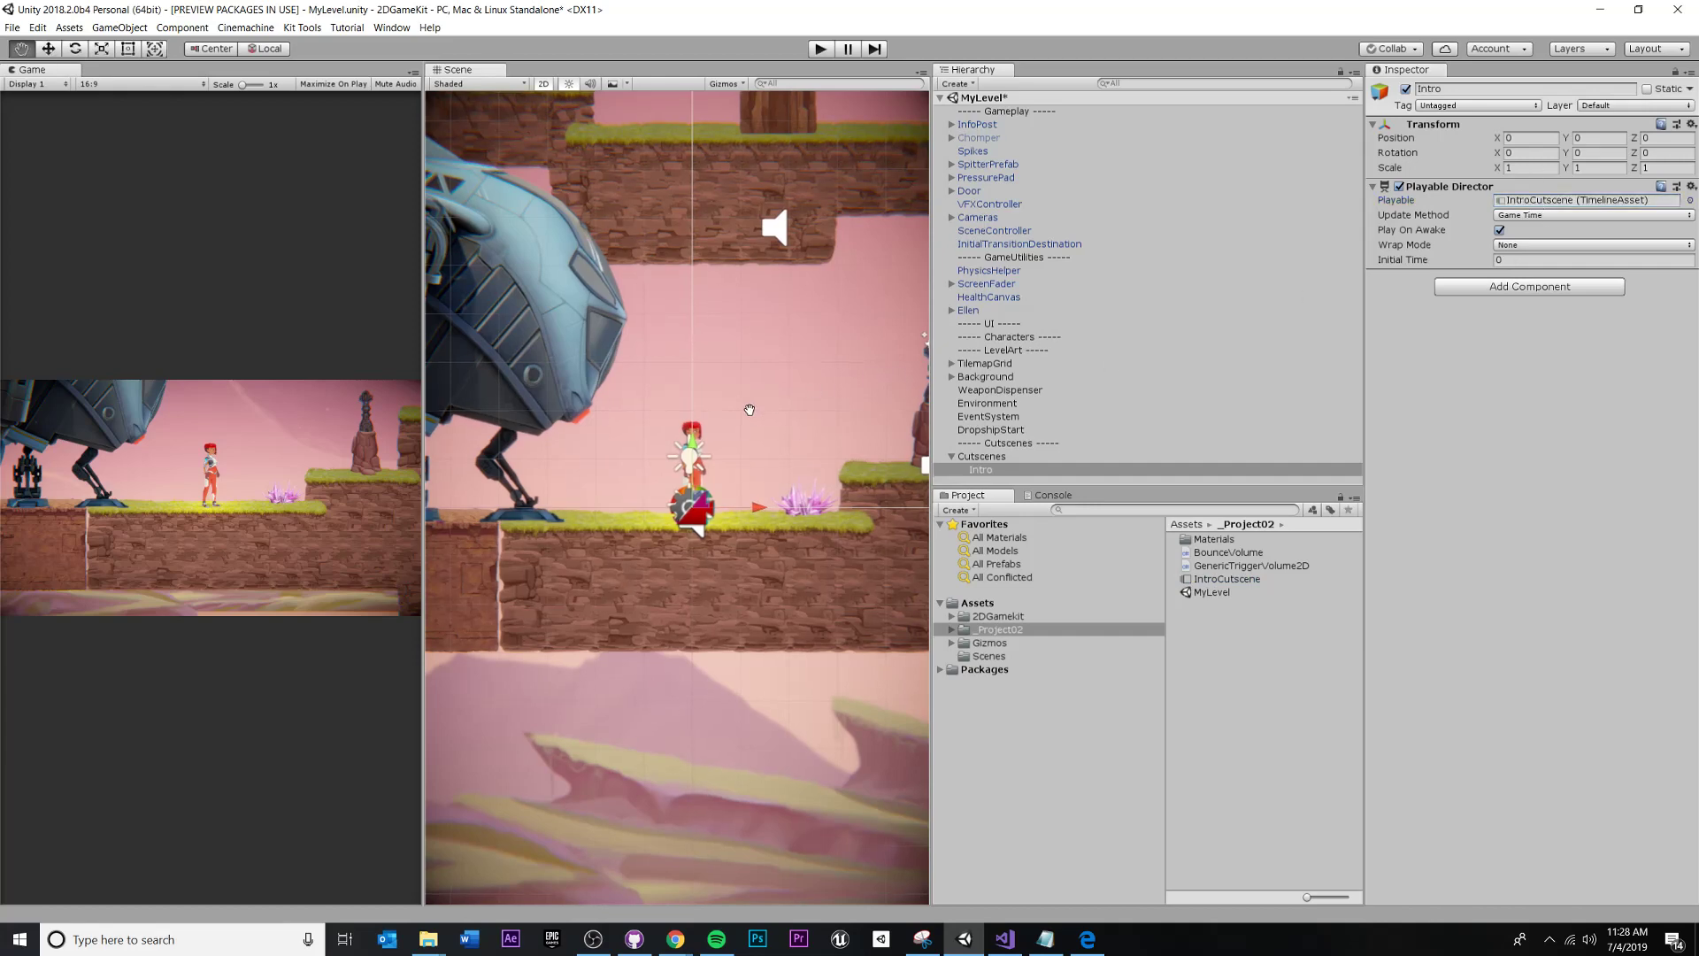
{"action": "middle_click_drag", "start_coordinate": [751, 395], "coordinate": [713, 416]}
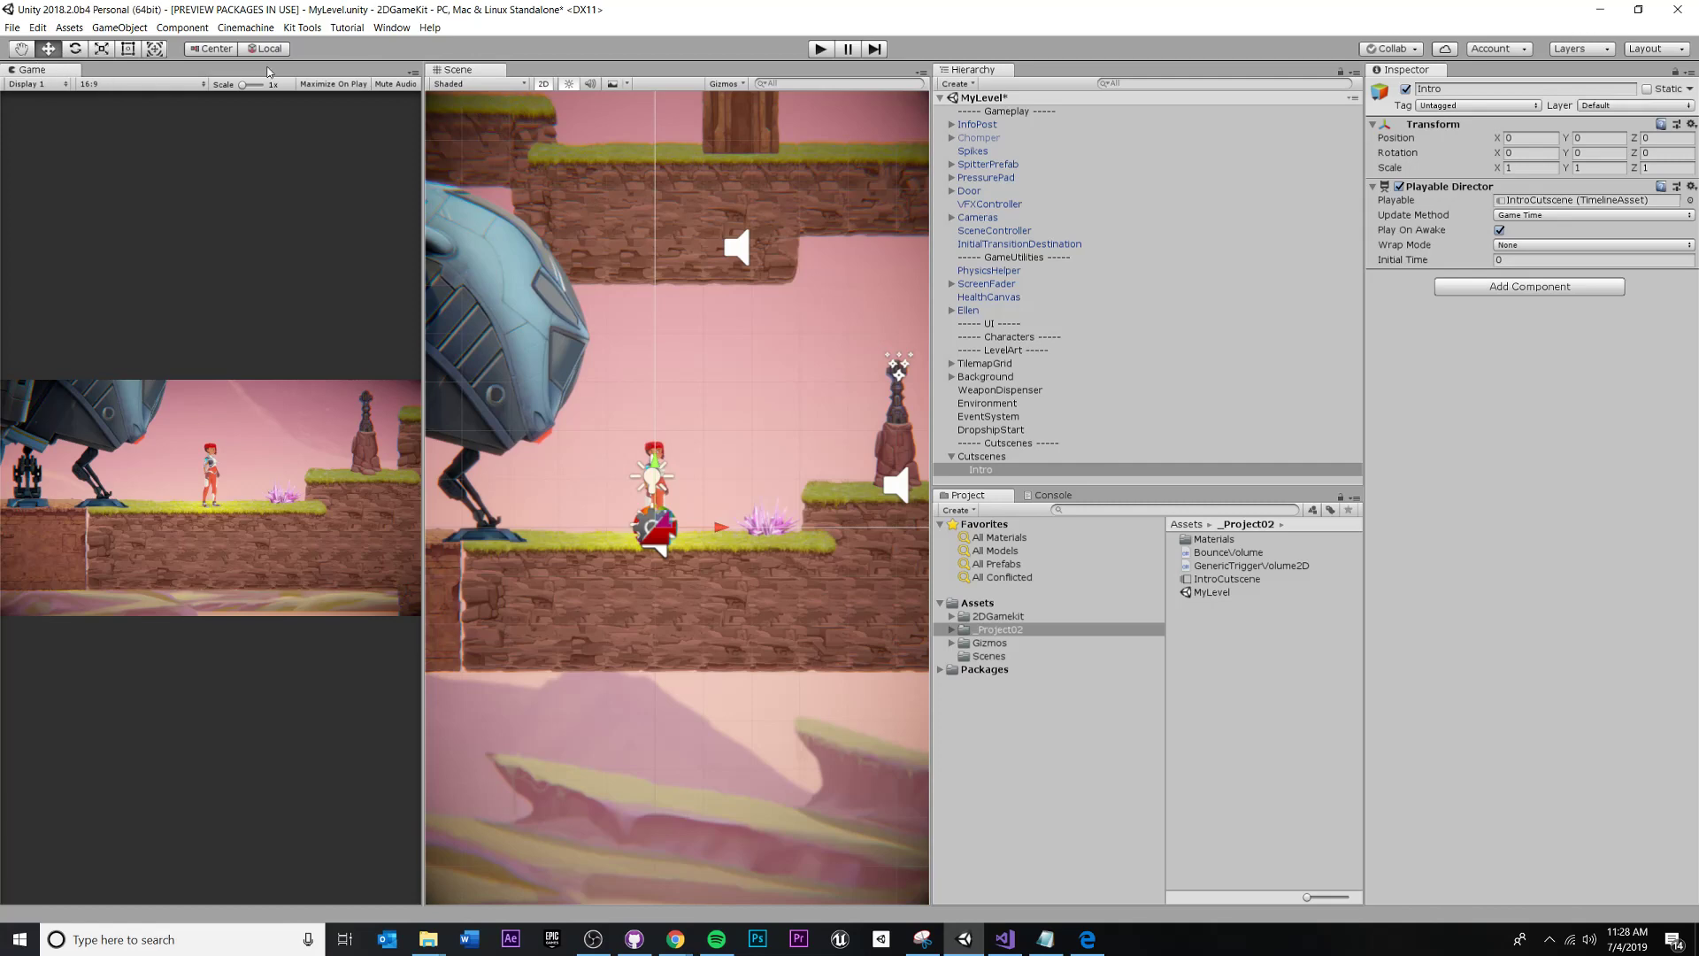
{"action": "left_click_drag", "start_coordinate": [464, 73], "coordinate": [390, 867]}
{"action": "left_click_drag", "start_coordinate": [537, 625], "coordinate": [182, 578]}
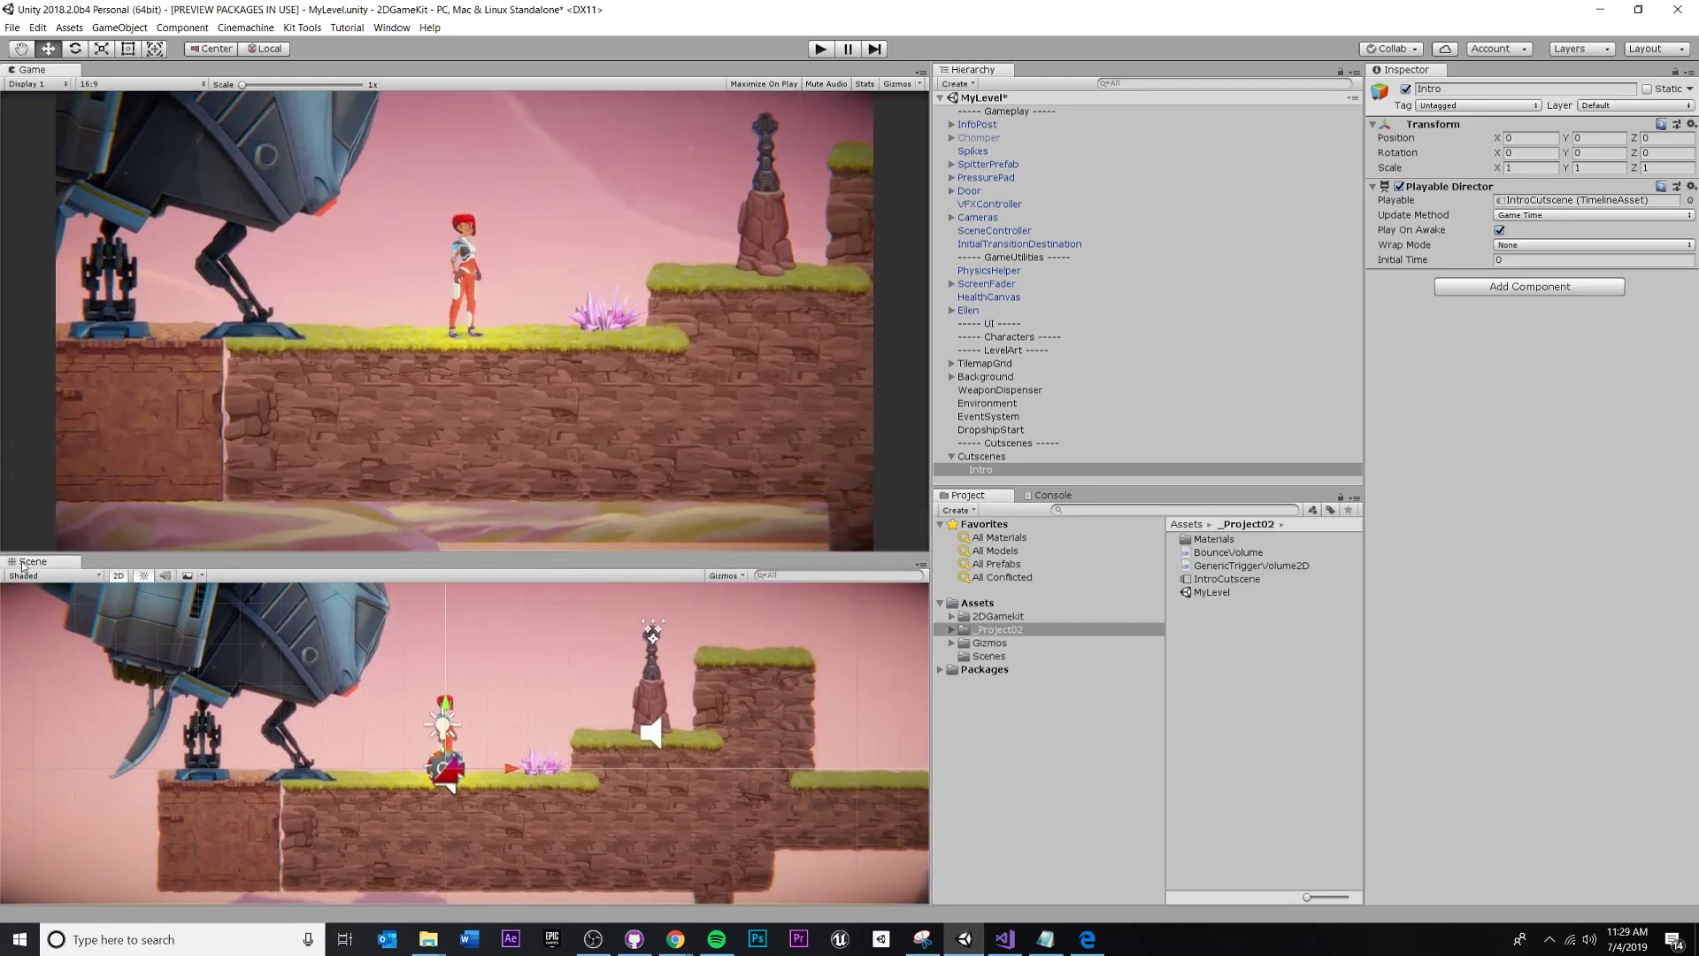
{"action": "left_click_drag", "start_coordinate": [27, 562], "coordinate": [815, 297]}
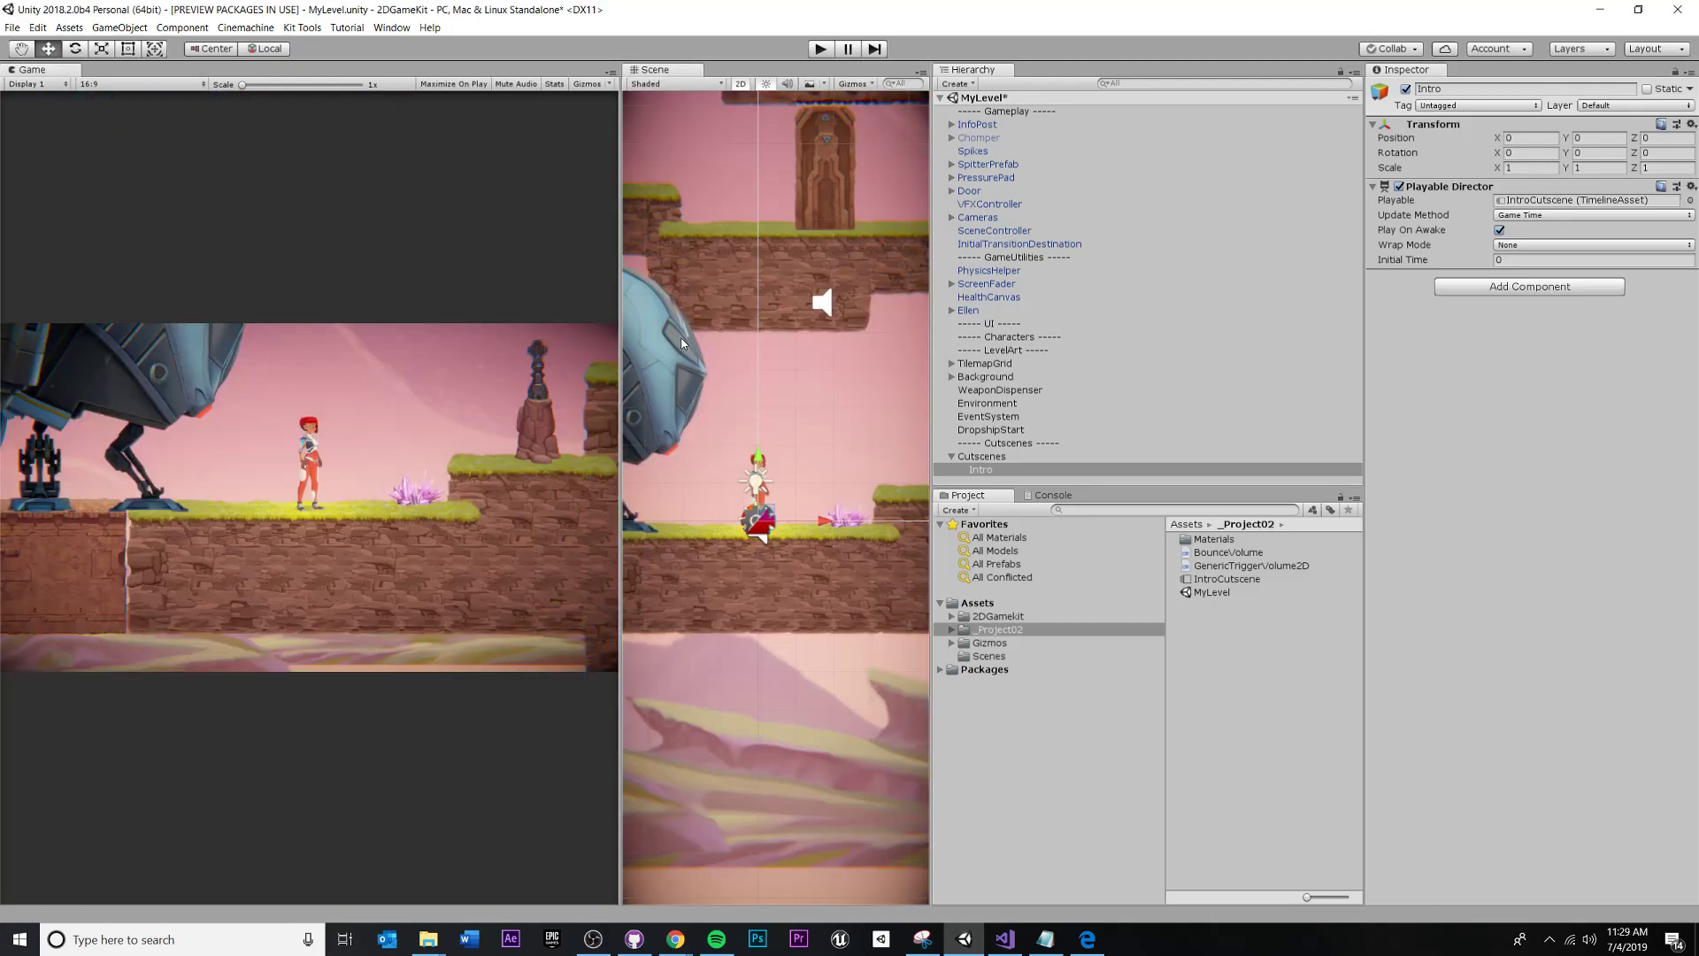
{"action": "left_click_drag", "start_coordinate": [618, 354], "coordinate": [476, 362]}
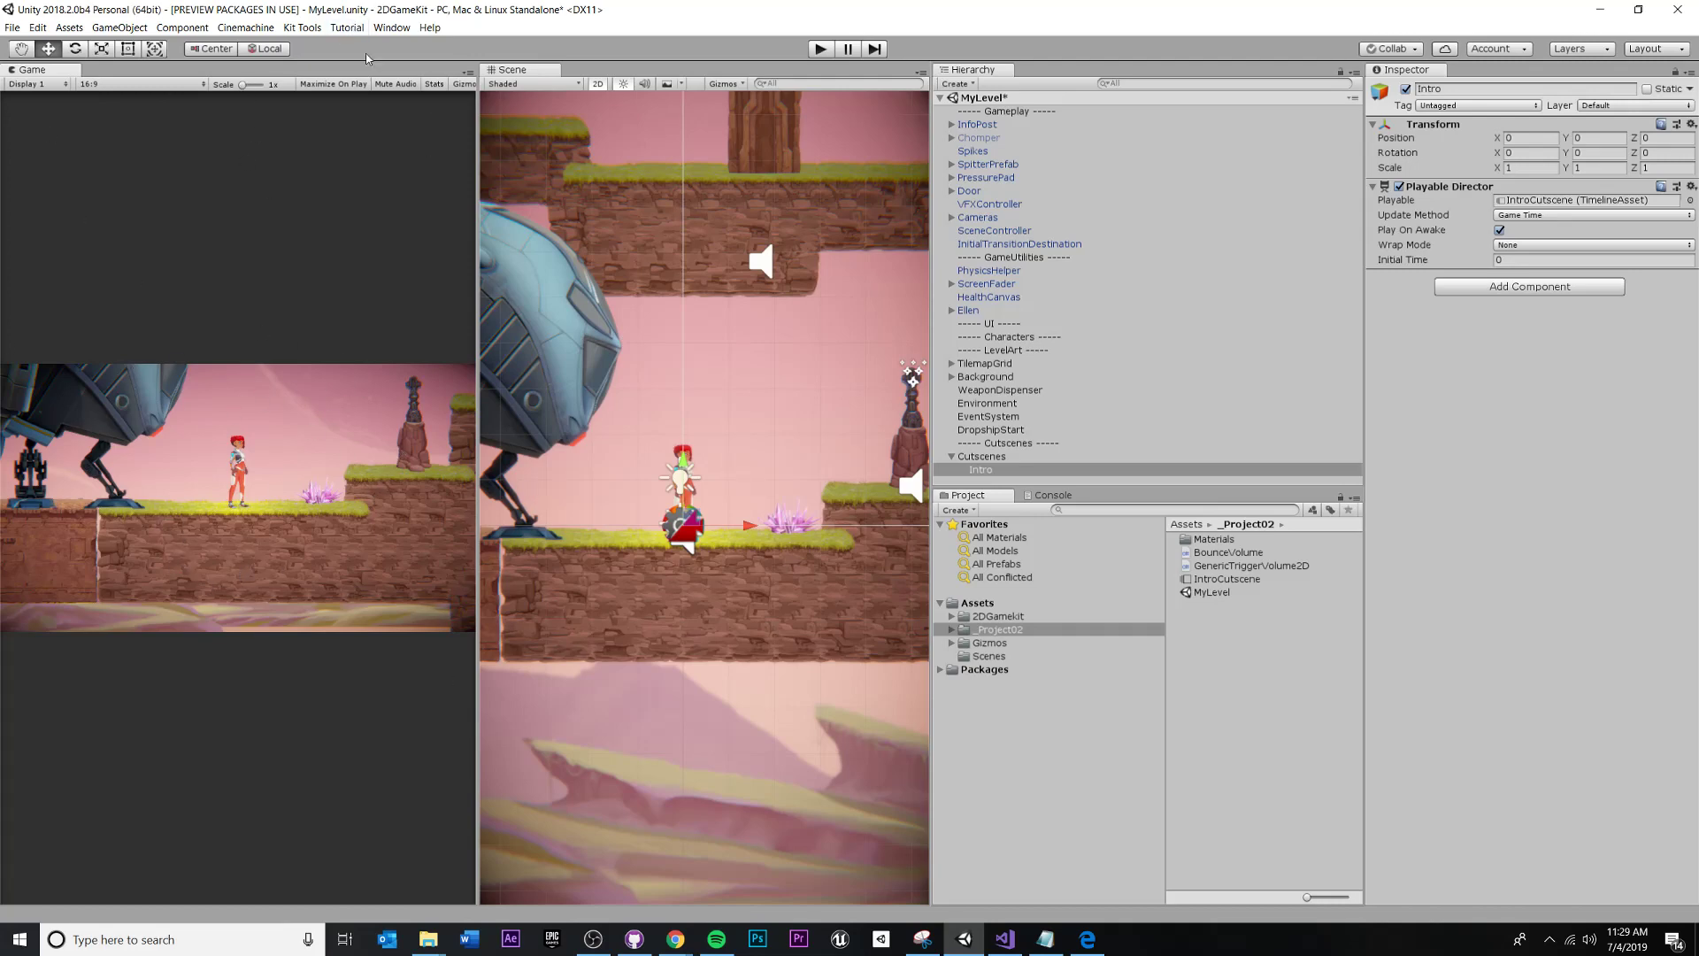
- Open the Timeline window and dock it below the Scene view
{"action": "left_click", "coordinate": [398, 30]}
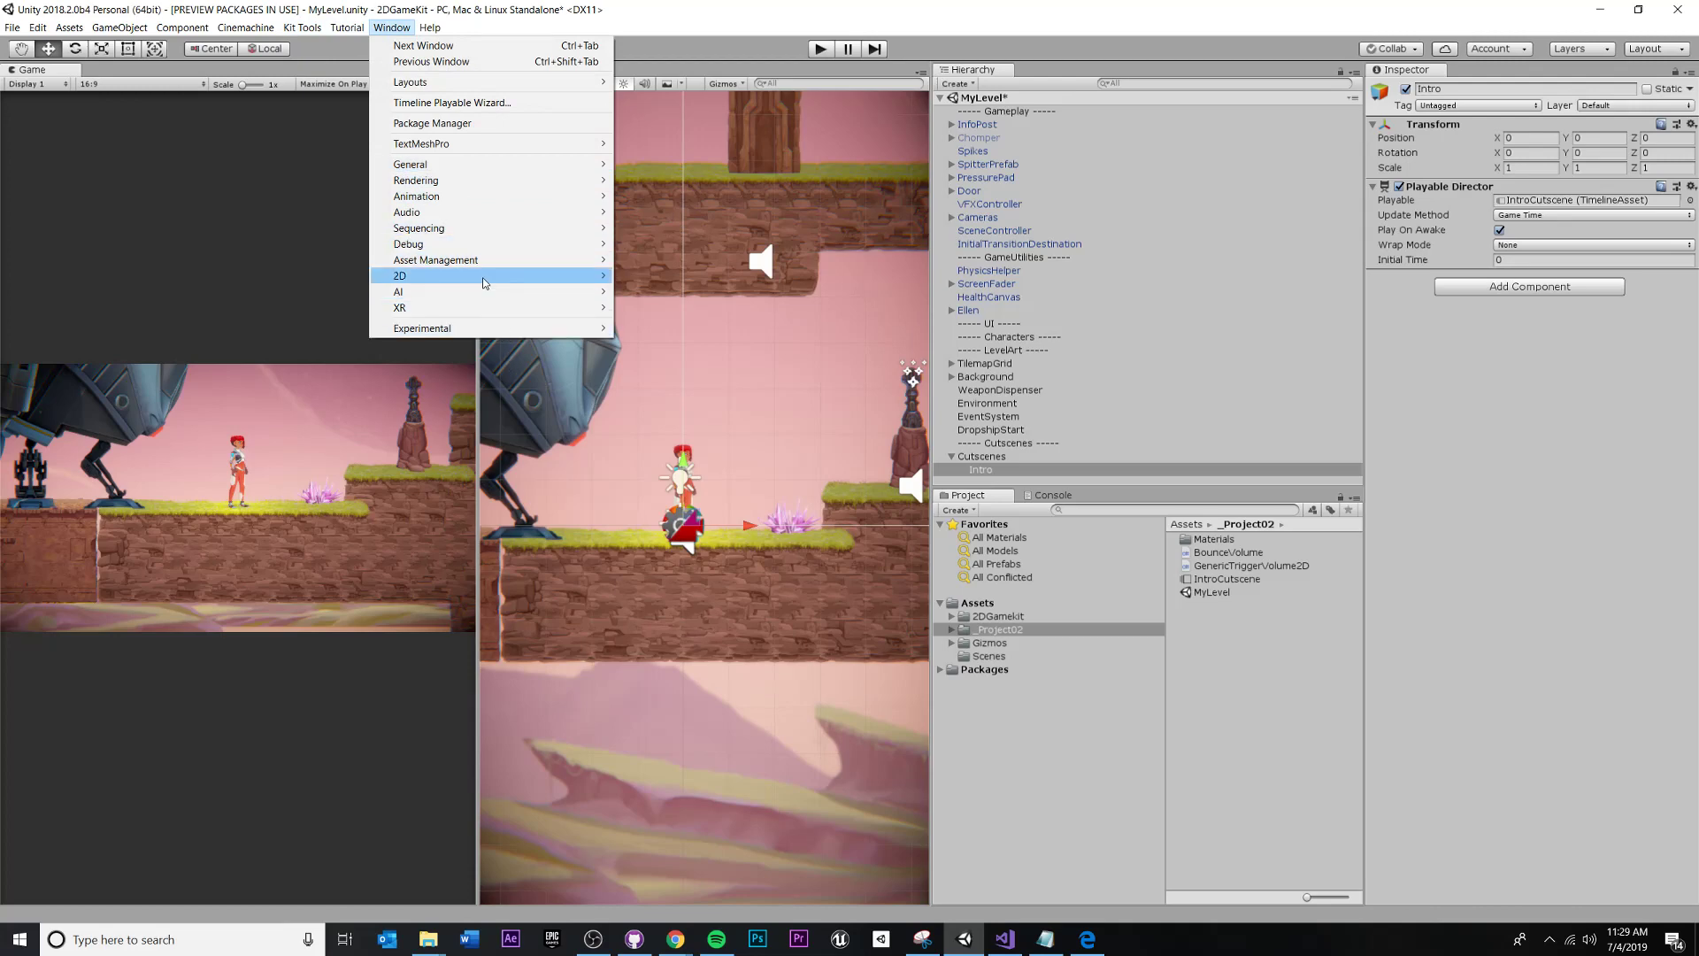
{"action": "mouse_move", "coordinate": [474, 141]}
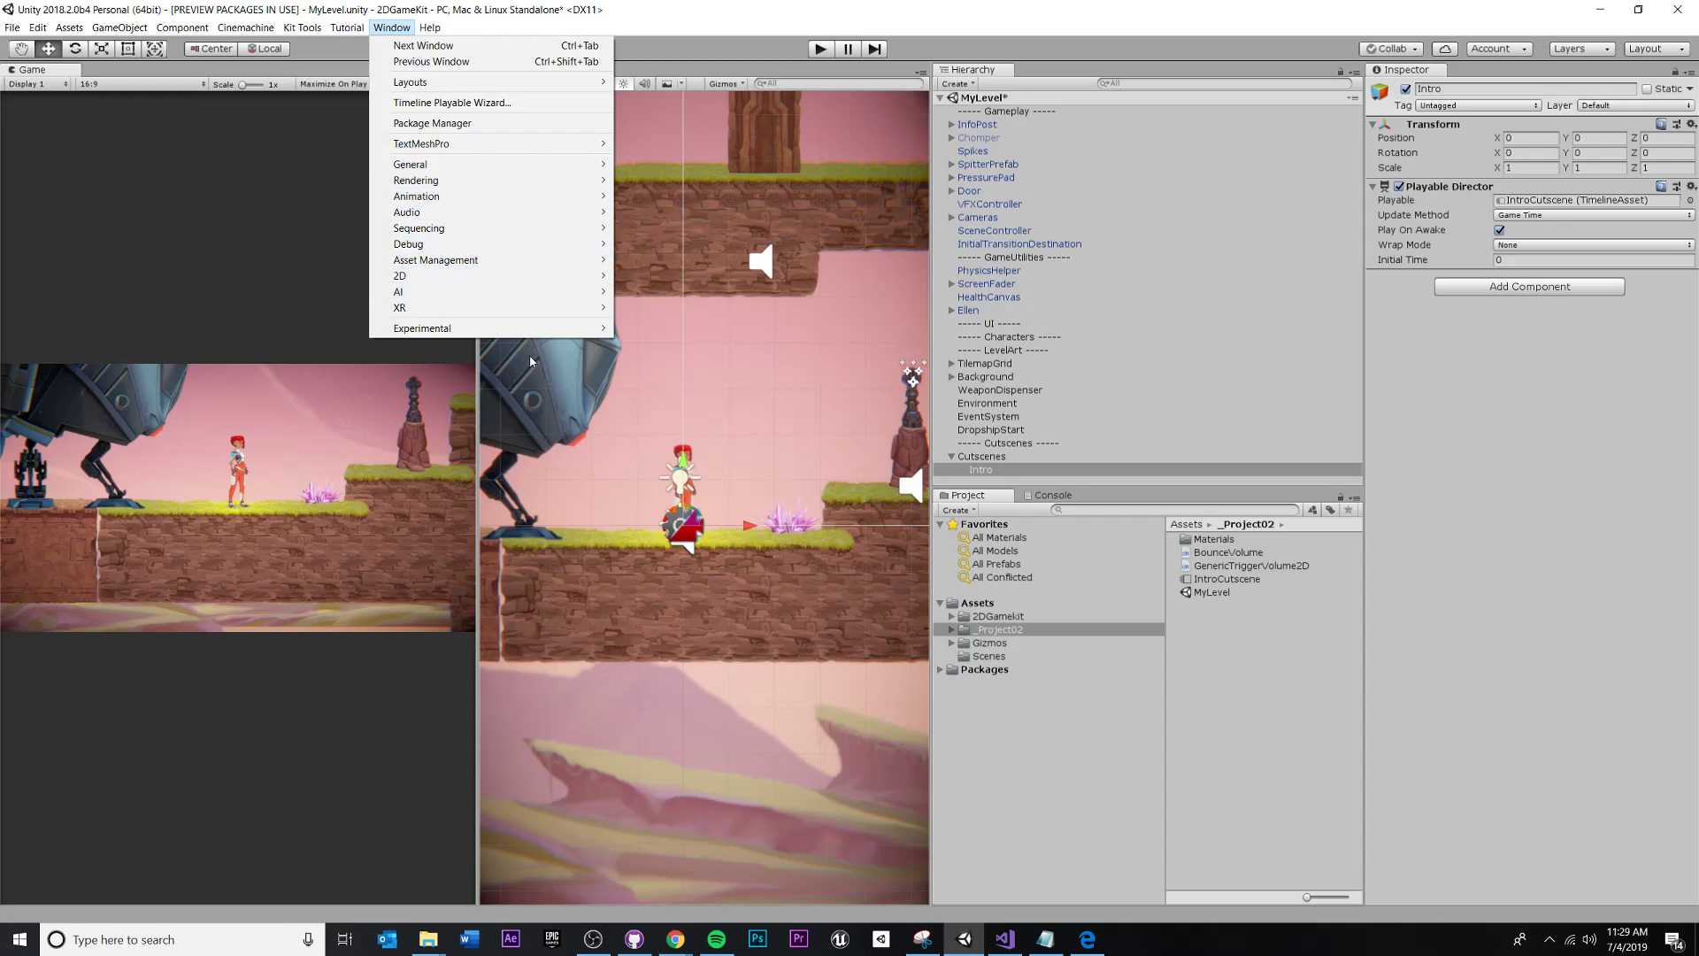
{"action": "mouse_move", "coordinate": [521, 228]}
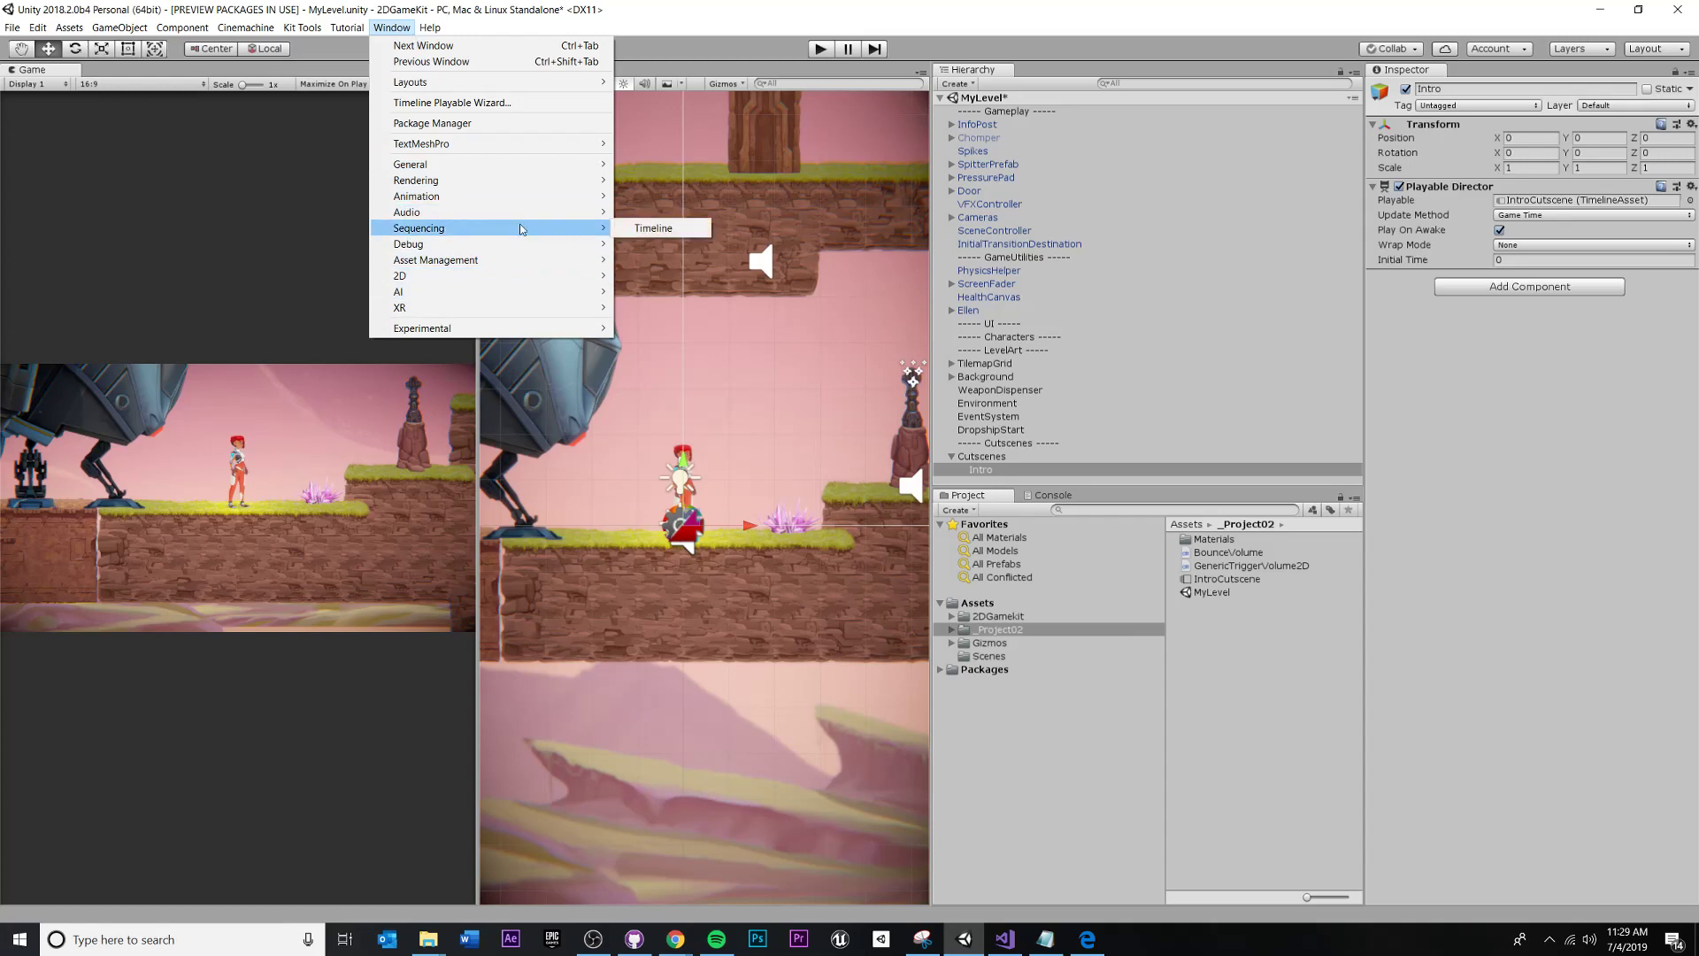
{"action": "left_click", "coordinate": [666, 228]}
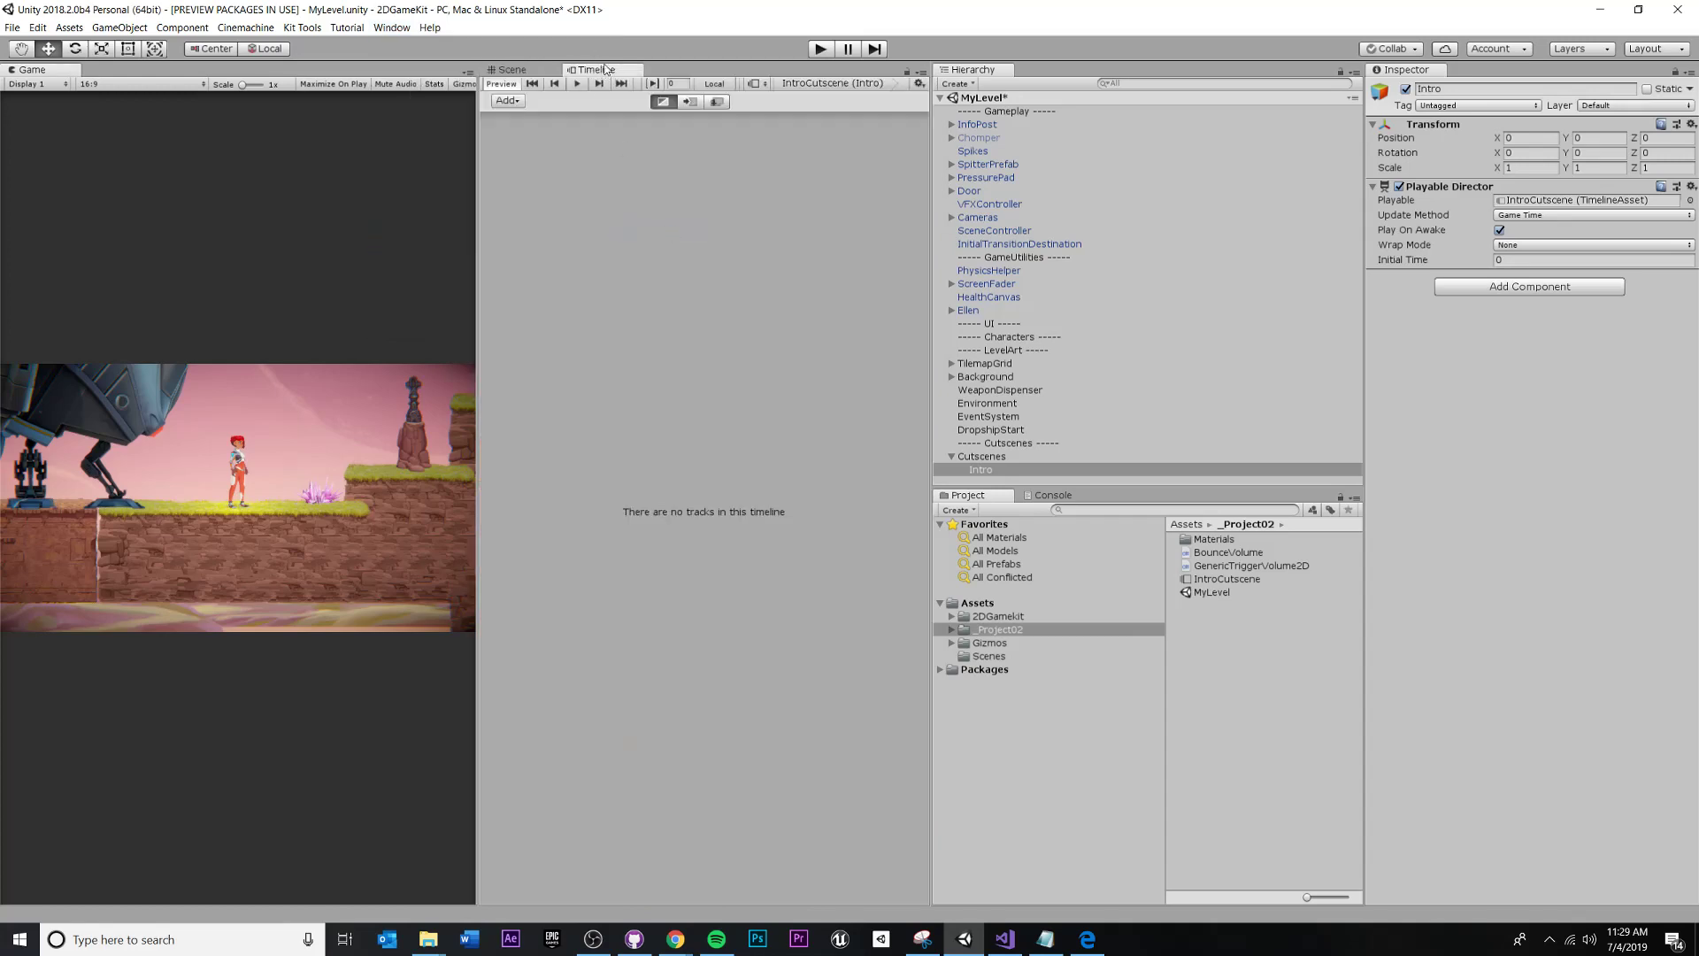
{"action": "left_click_drag", "start_coordinate": [604, 70], "coordinate": [549, 628]}
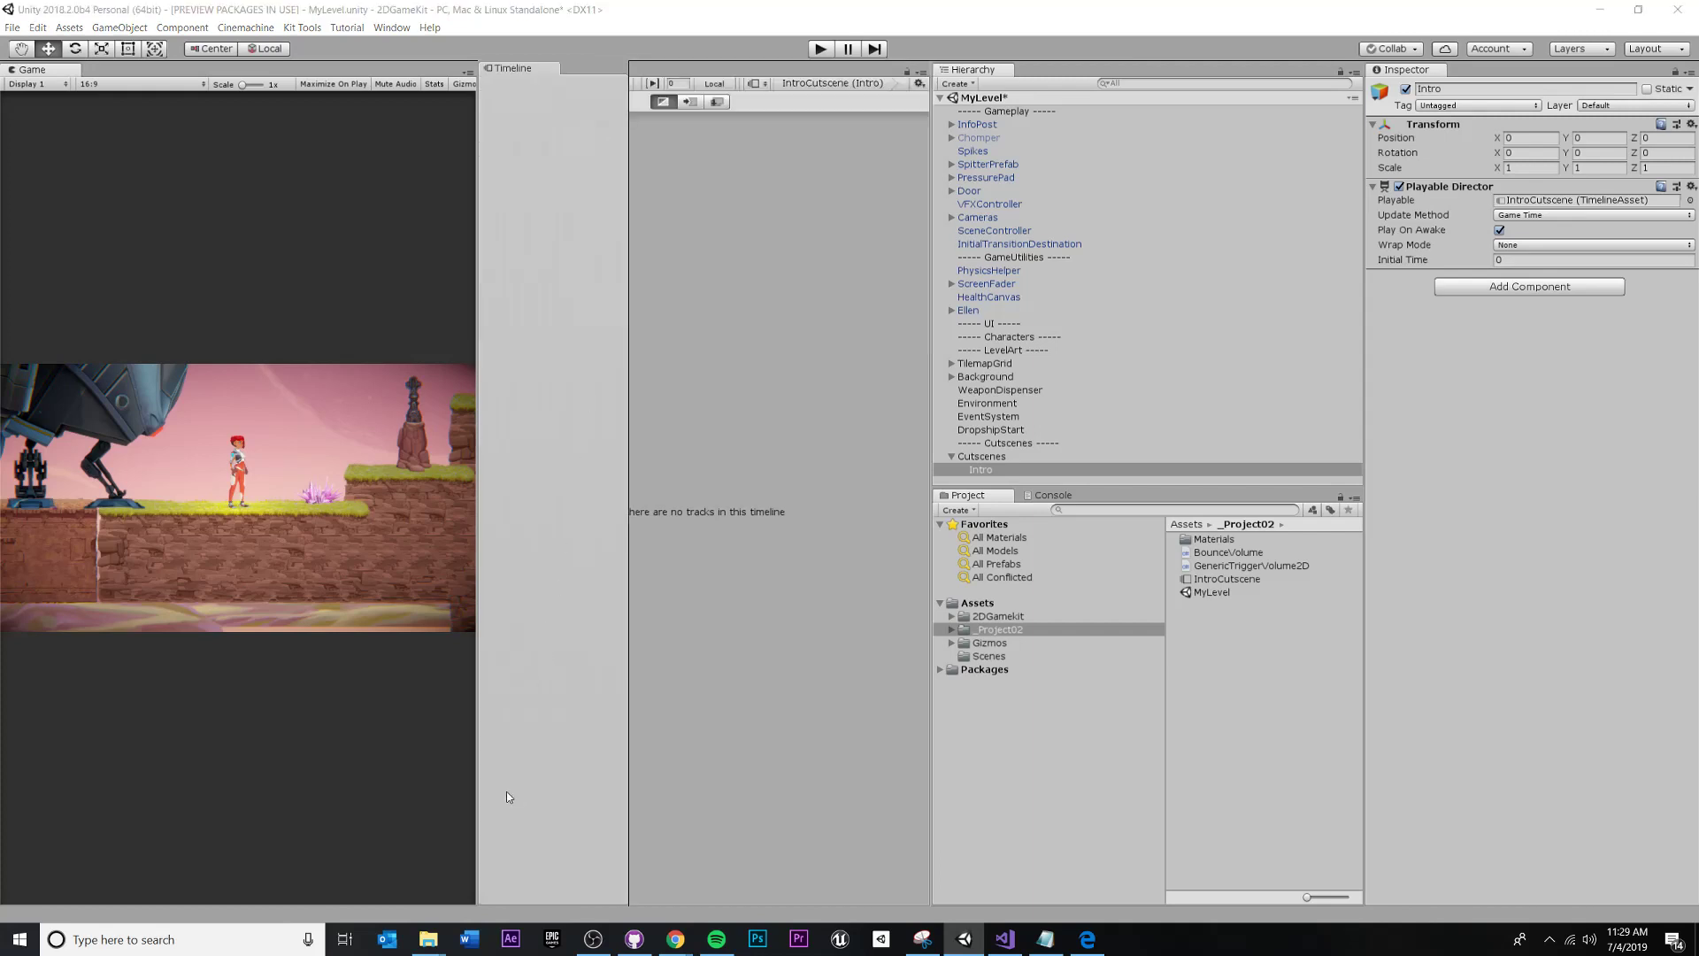
{"action": "left_click_drag", "start_coordinate": [509, 796], "coordinate": [585, 853]}
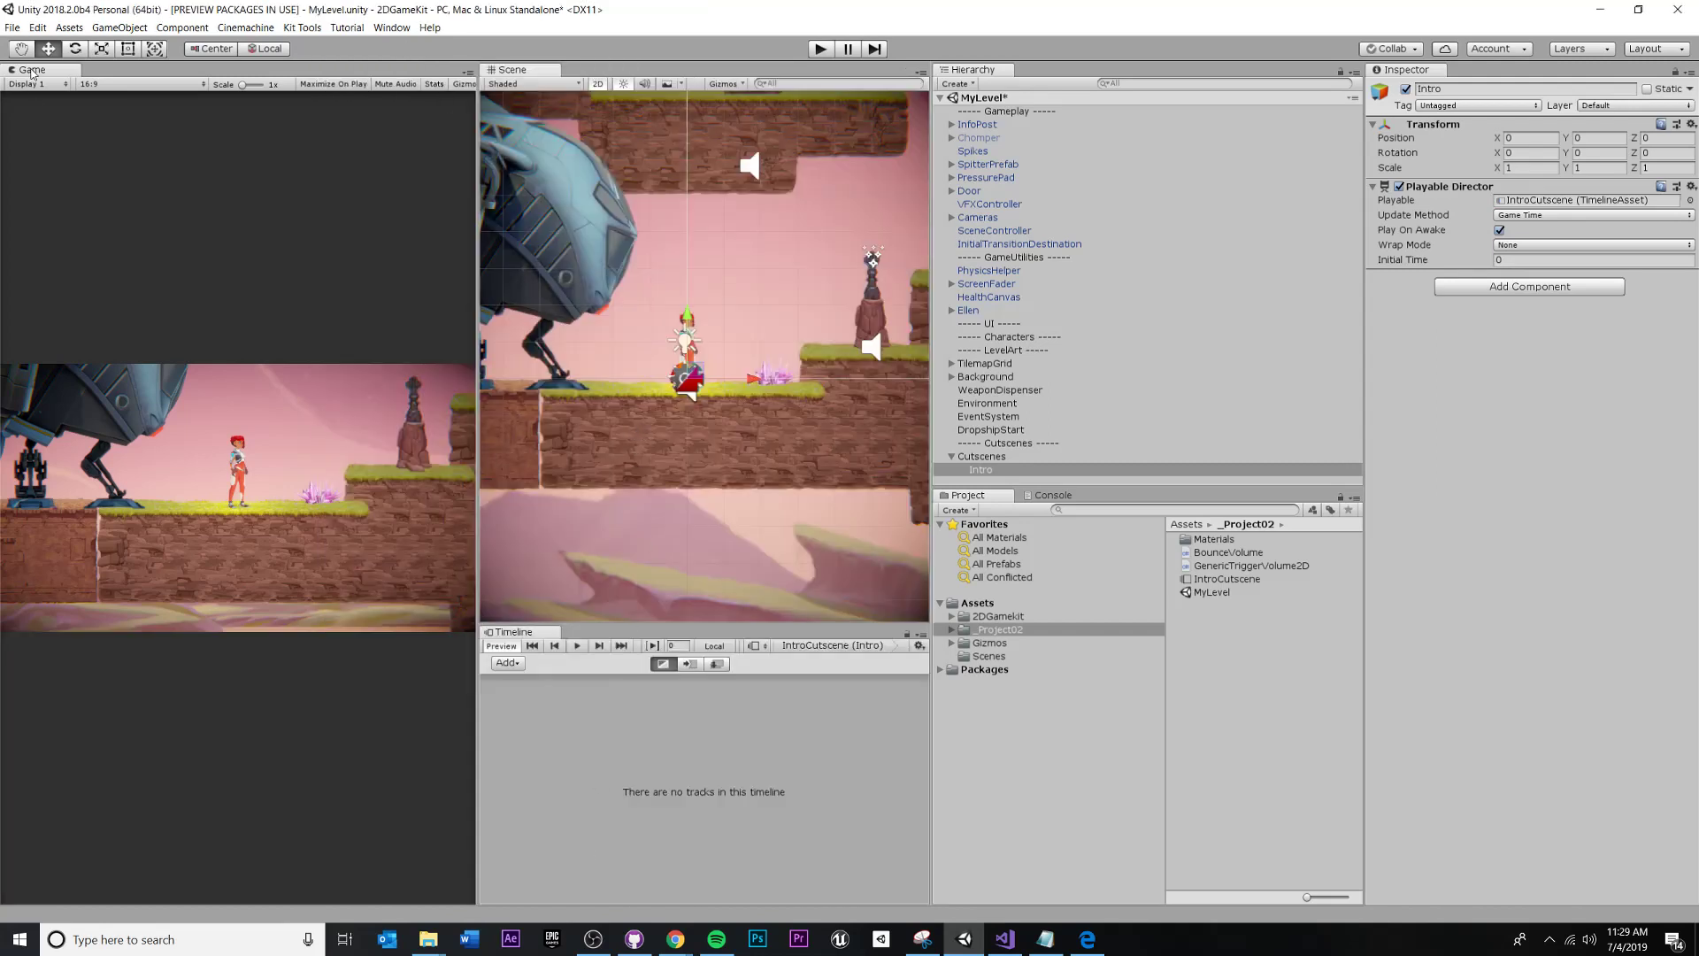
- Dock the Game view beside the Scene view above a full-width Timeline, and make the two views about equally wide
{"action": "left_click_drag", "start_coordinate": [31, 71], "coordinate": [560, 354]}
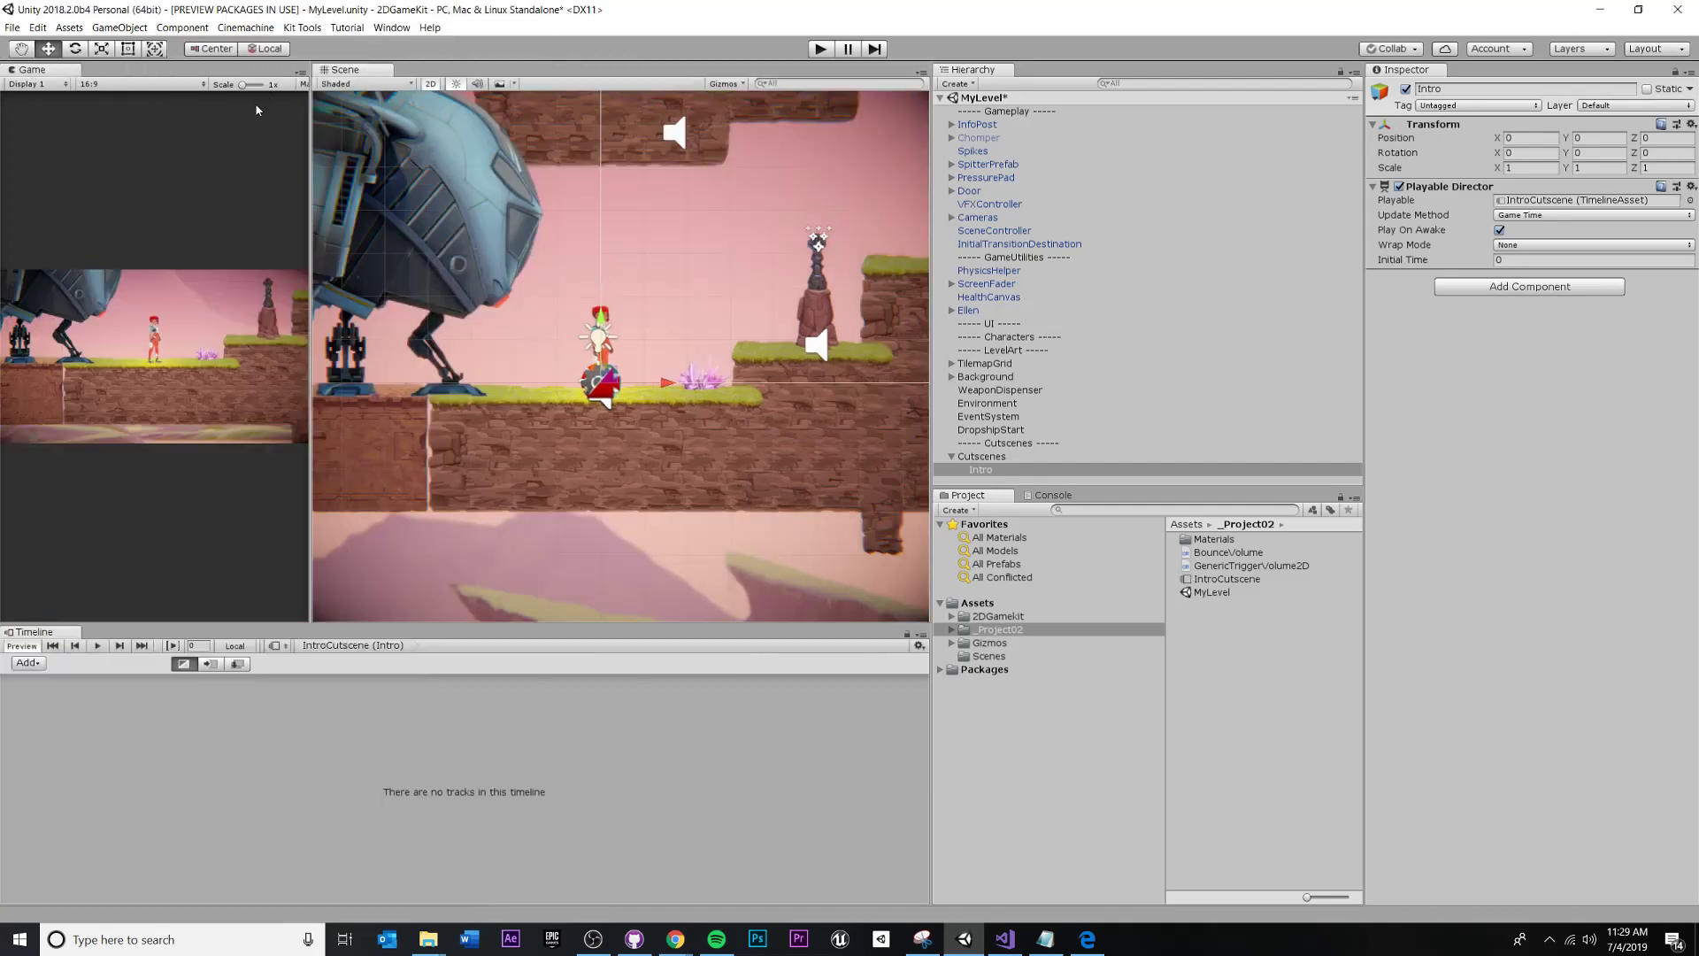
{"action": "left_click_drag", "start_coordinate": [306, 151], "coordinate": [533, 204]}
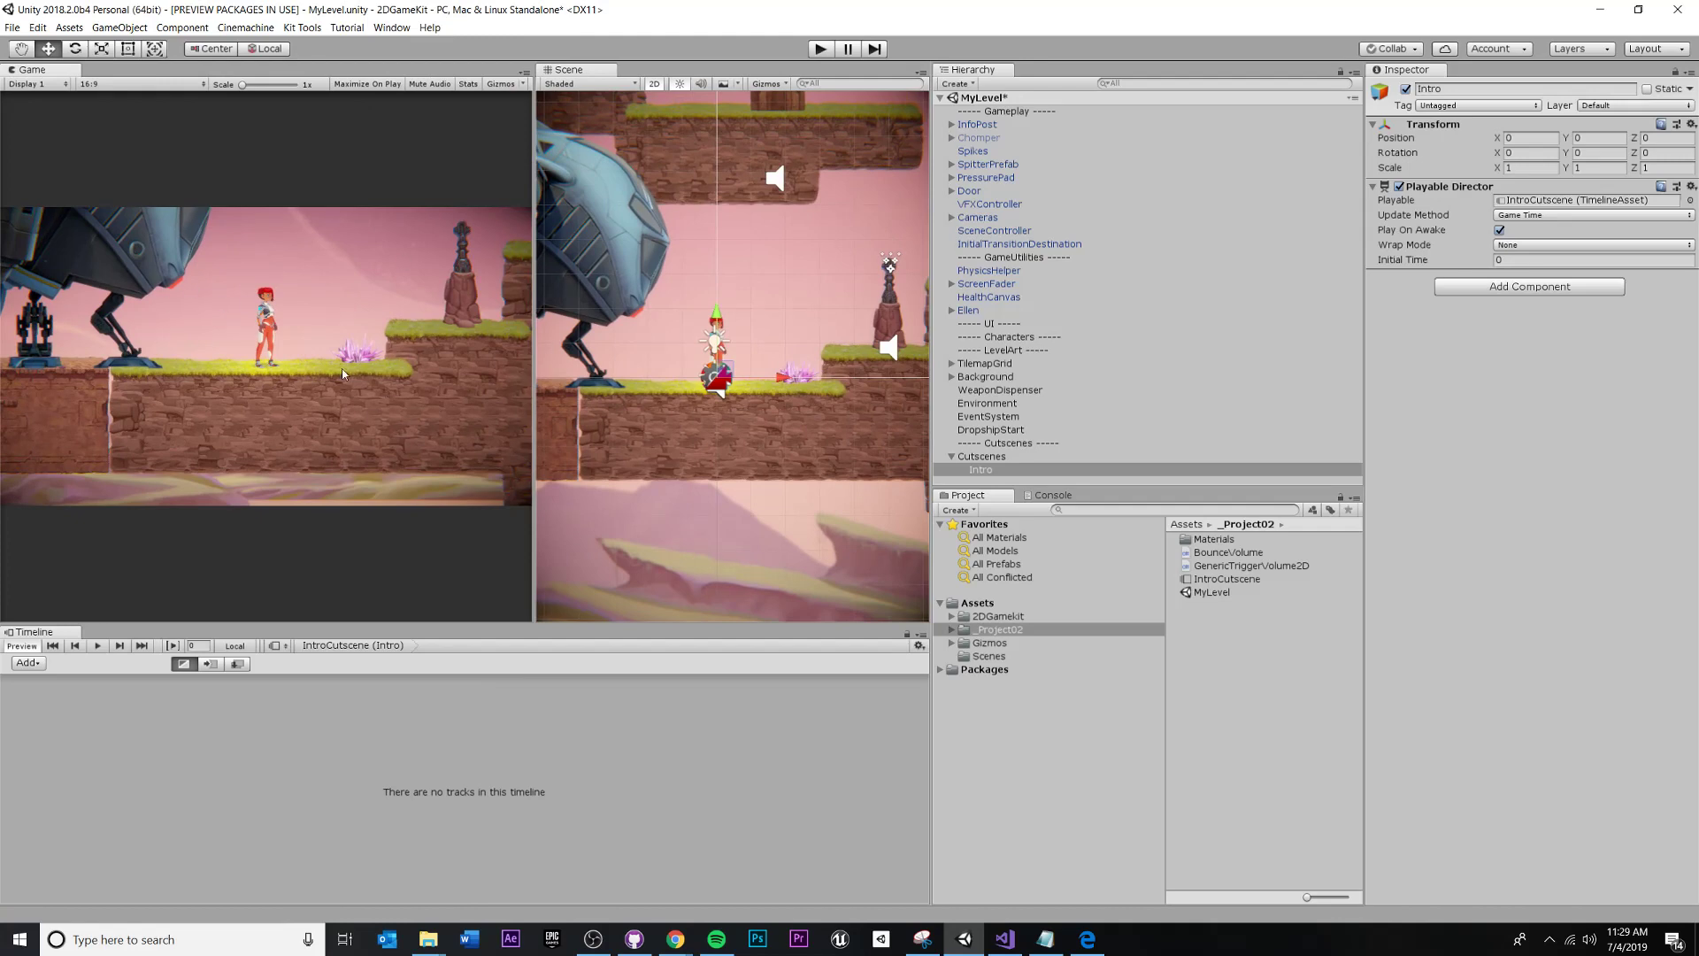
{"action": "left_click_drag", "start_coordinate": [534, 276], "coordinate": [466, 297]}
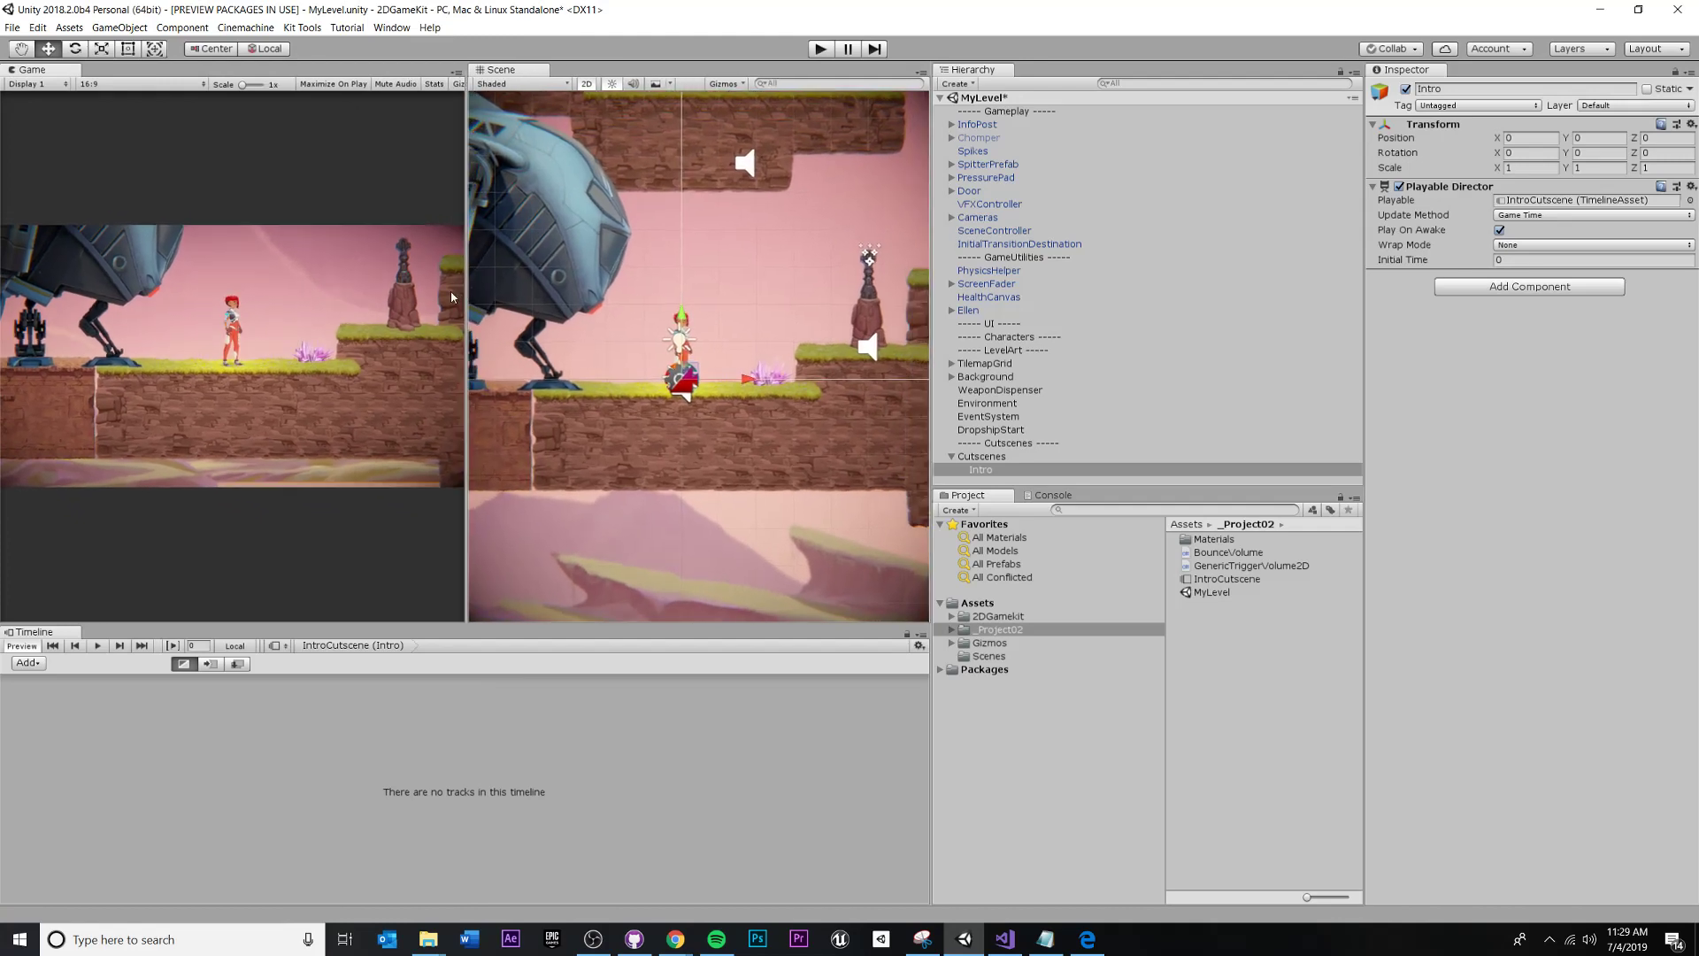
- Select the Intro object under Cutscenes in the hierarchy
{"action": "middle_click_drag", "start_coordinate": [787, 345], "coordinate": [716, 384]}
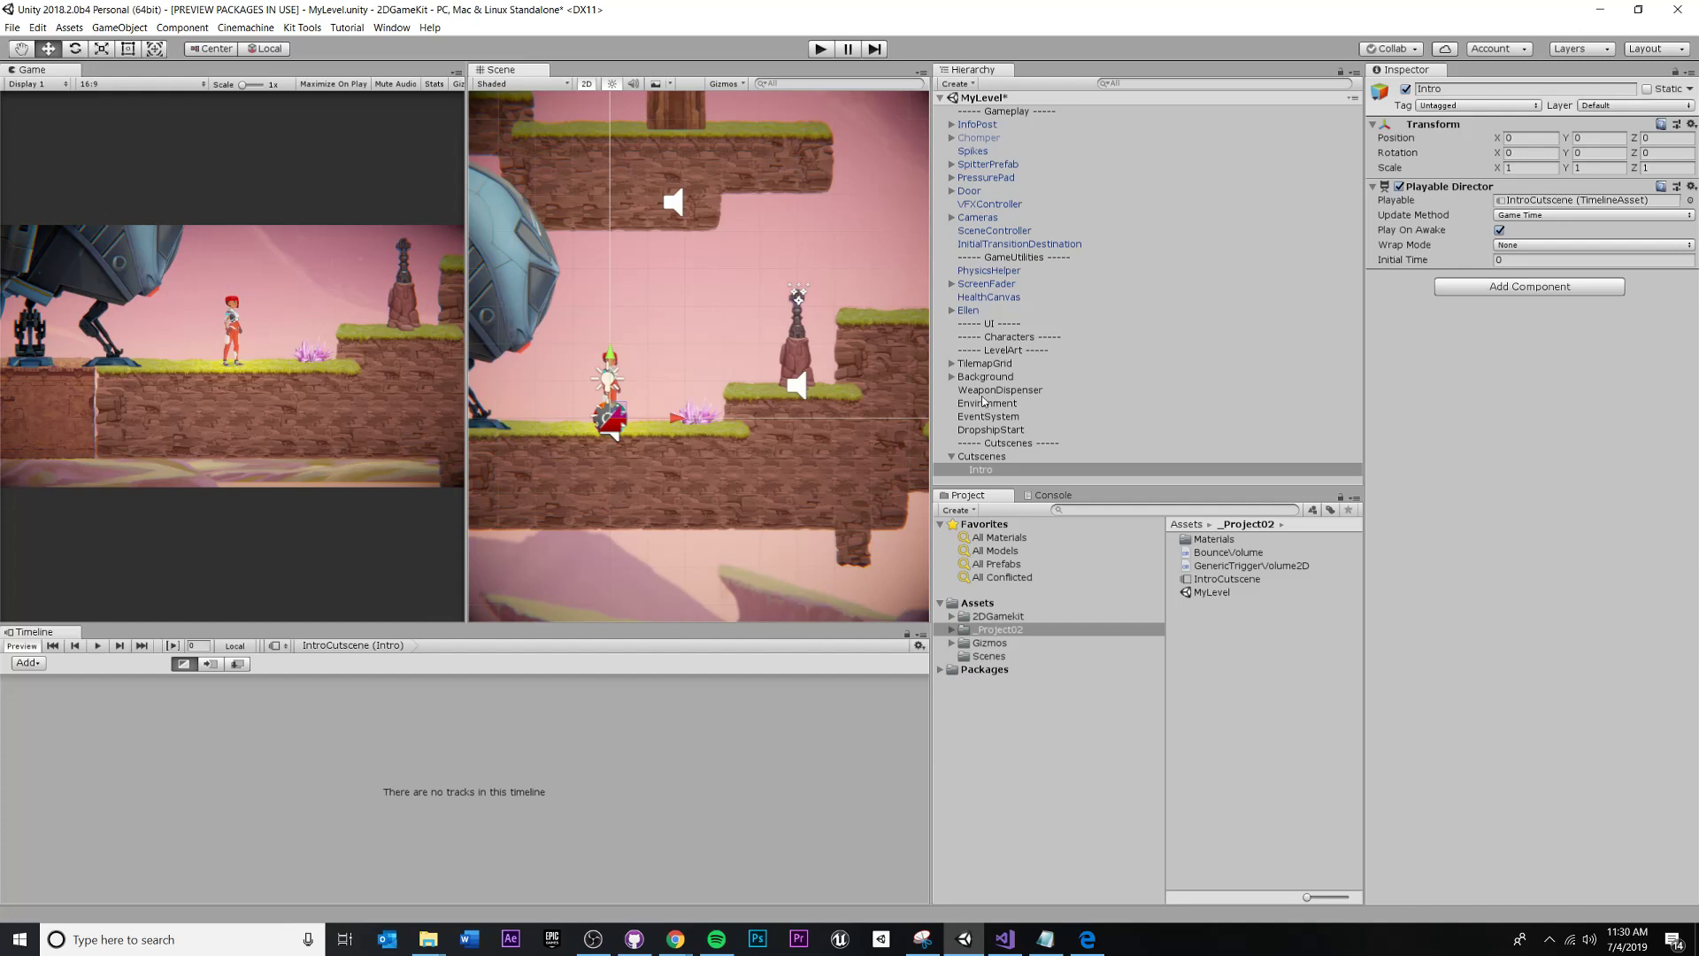
{"action": "left_click", "coordinate": [1085, 430]}
{"action": "left_click", "coordinate": [1070, 475]}
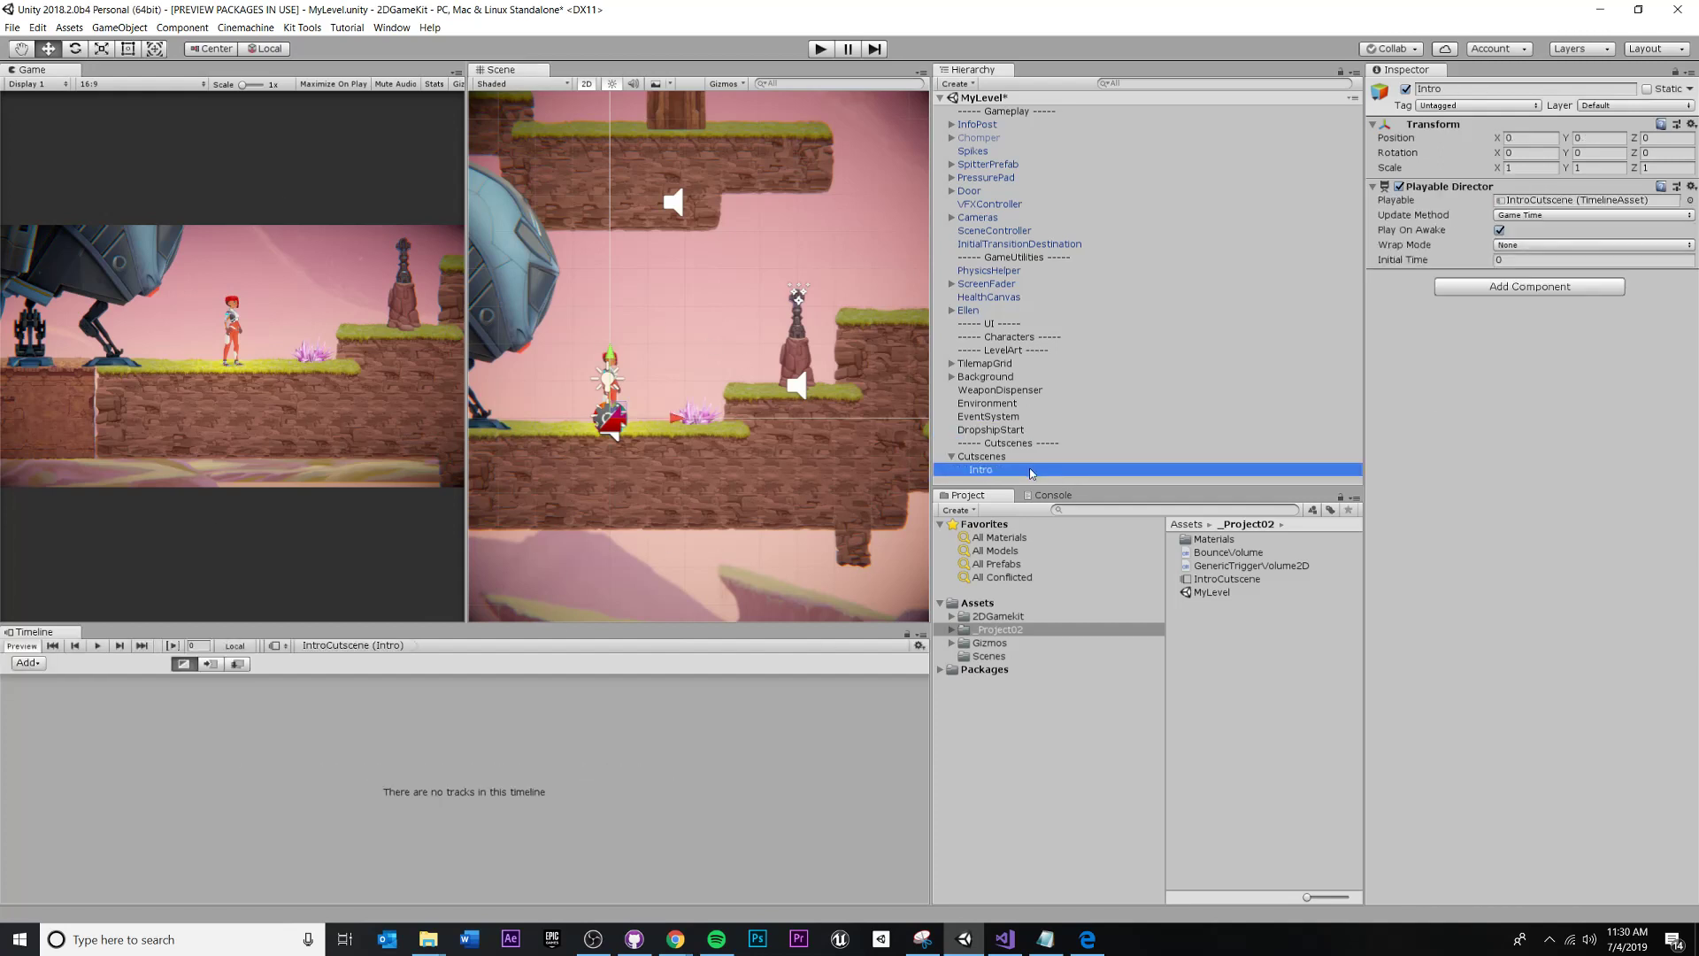